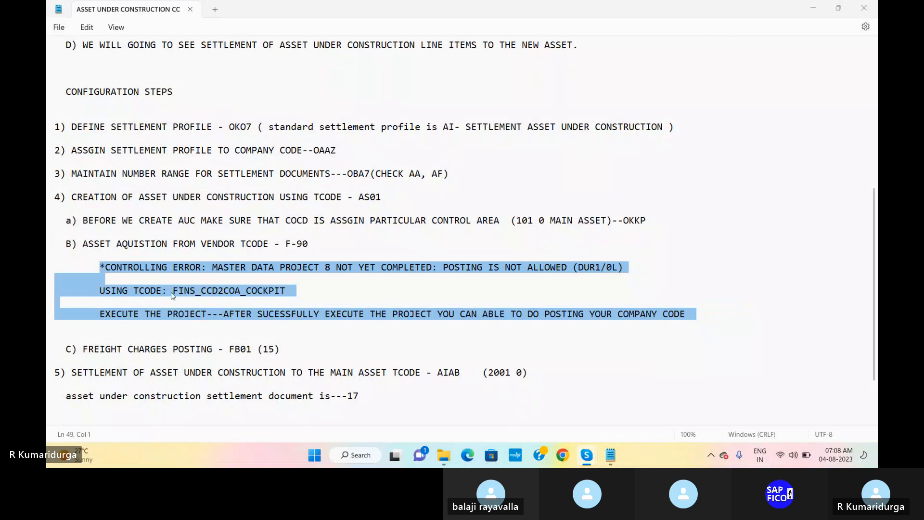
Highlight FINS_CCD2COA_COCKPIT on the 'USING TCODE' line of the Notepad notes
{"action": "left_click", "coordinate": [172, 293]}
{"action": "key", "text": "shift+Right"}
{"action": "key", "text": "shift+Right"}
{"action": "key", "text": "shift+Right"}
{"action": "key", "text": "shift+Right"}
{"action": "key", "text": "shift+Right"}
{"action": "key", "text": "shift+Right"}
{"action": "key", "text": "shift+Right"}
{"action": "key", "text": "shift+Right"}
{"action": "key", "text": "shift+Right"}
{"action": "key", "text": "shift+Right"}
{"action": "key", "text": "shift+Right"}
{"action": "key", "text": "shift+Right"}
{"action": "key", "text": "shift+Right"}
{"action": "key", "text": "shift+Right"}
{"action": "key", "text": "shift+Right"}
{"action": "key", "text": "shift+Right"}
{"action": "key", "text": "shift+Right"}
{"action": "key", "text": "shift+Right"}
{"action": "key", "text": "shift+Right"}
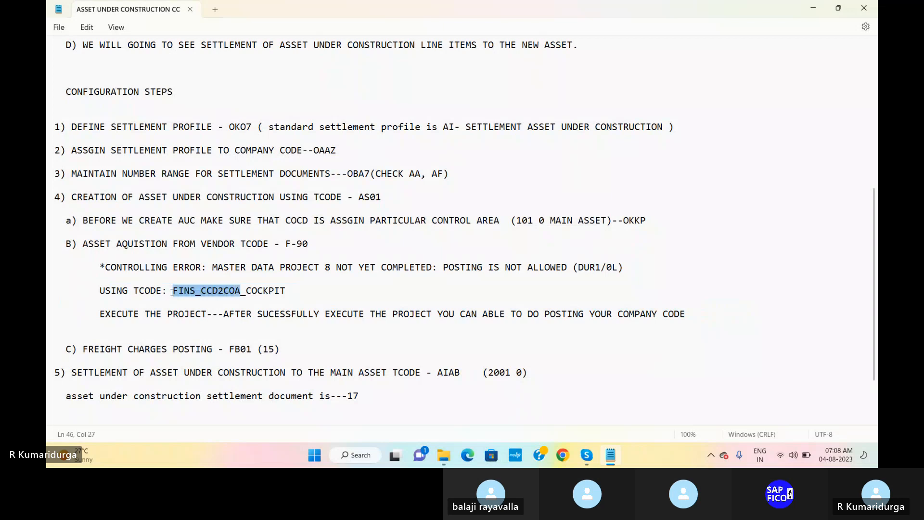
{"action": "key", "text": "shift+Right"}
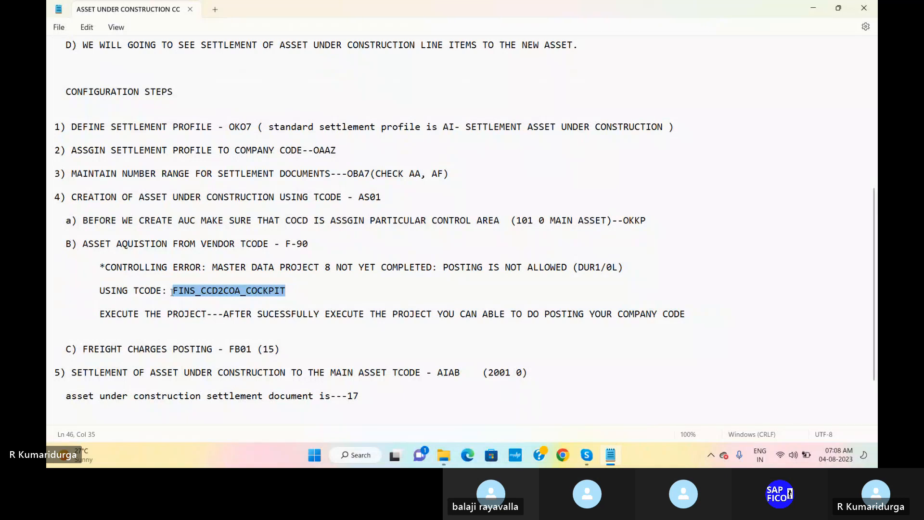
Launch mstsc, enter the account password, and accept the untrusted certificate to connect
{"action": "key", "text": "super+r"}
{"action": "key", "text": "Return"}
{"action": "key", "text": "Return"}
{"action": "type", "text": "••"}
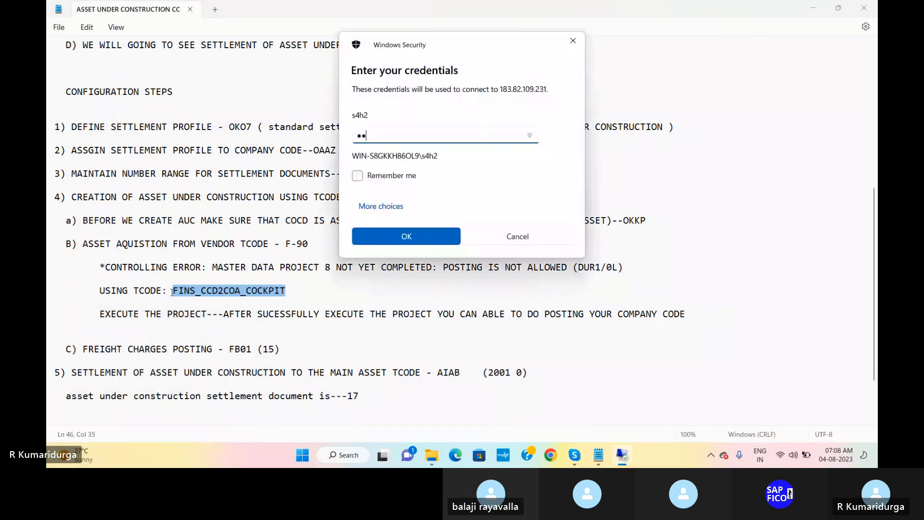
{"action": "type", "text": "•••"}
{"action": "key", "text": "Return"}
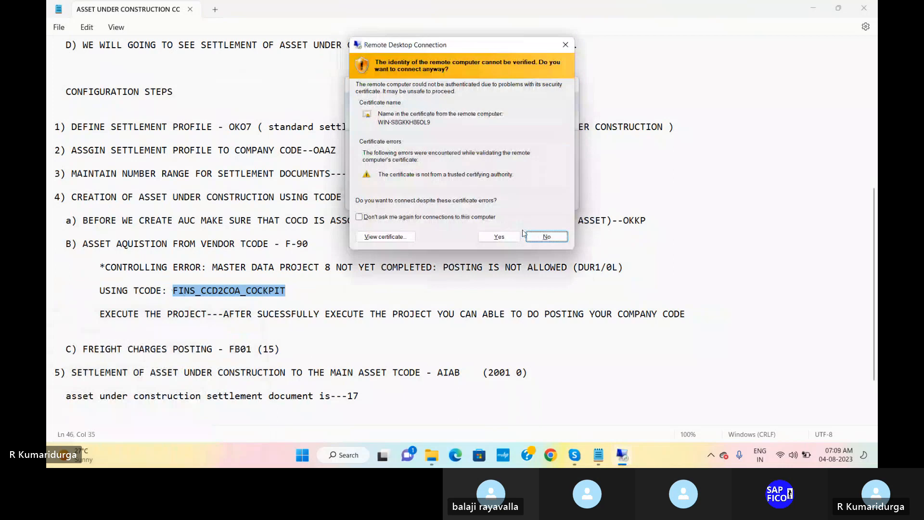
{"action": "left_click", "coordinate": [505, 236]}
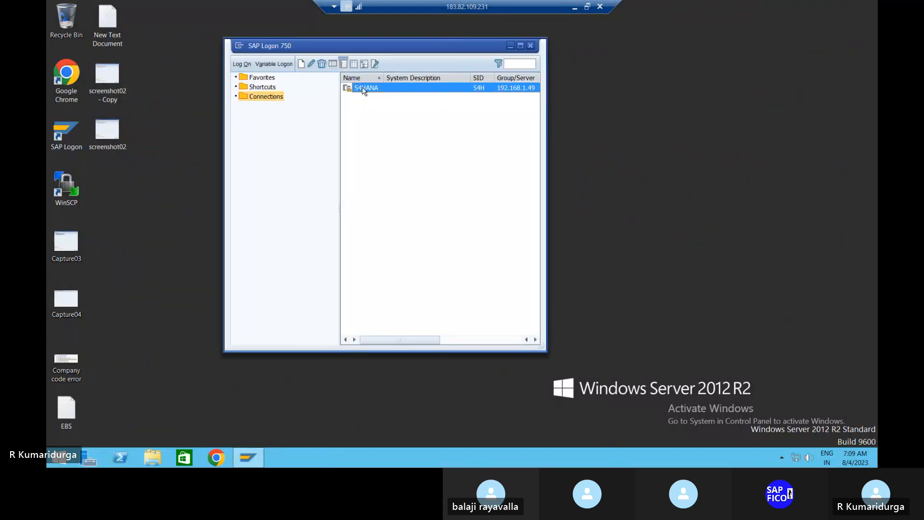
Open the S4HANA connection and sign in to client 100 with the user name and password
{"action": "double_click", "coordinate": [362, 88]}
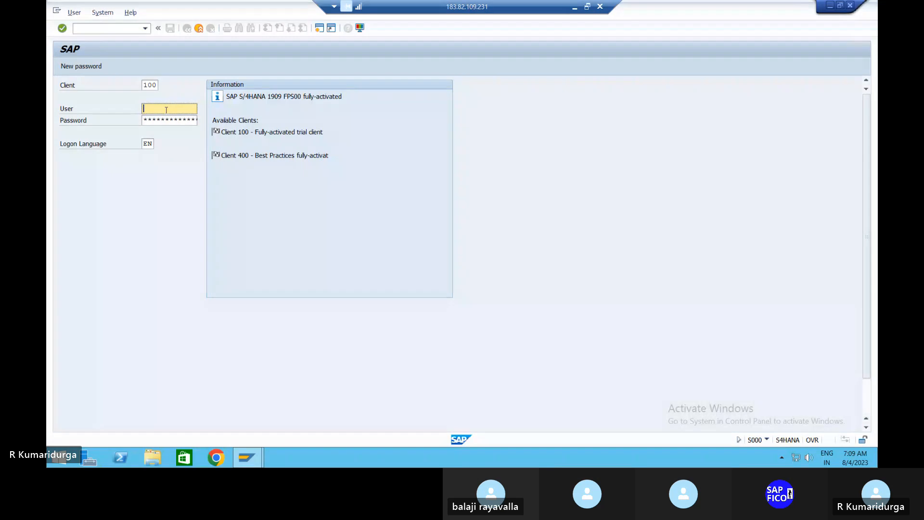
{"action": "key", "text": "Tab"}
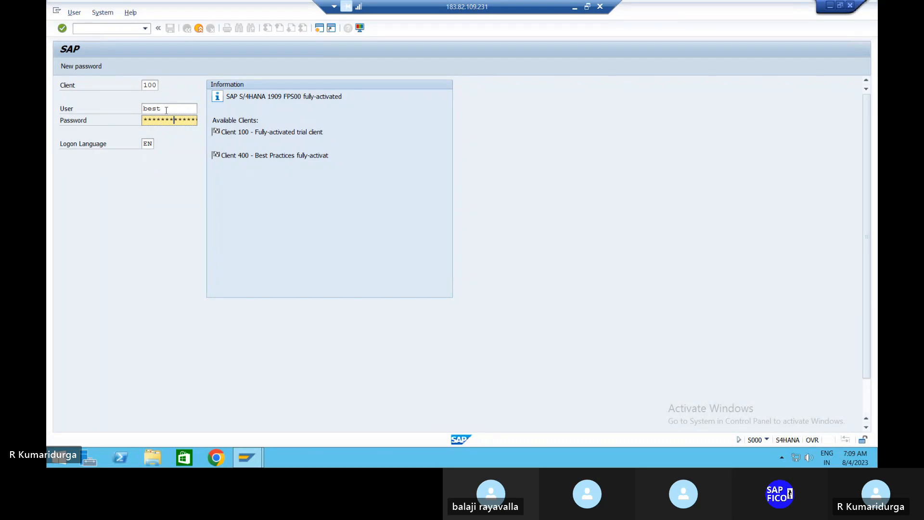
{"action": "key", "text": "Return"}
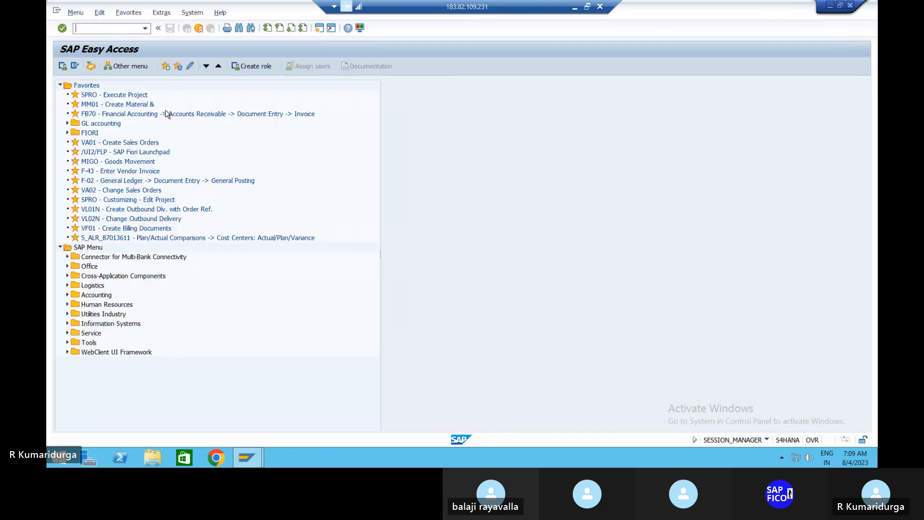
Enter FINS_CCD2COA_COCKPIT in the command field to start the mass data processing cockpit
{"action": "type", "text": "f"}
{"action": "left_click", "coordinate": [145, 29]}
{"action": "left_click", "coordinate": [147, 32]}
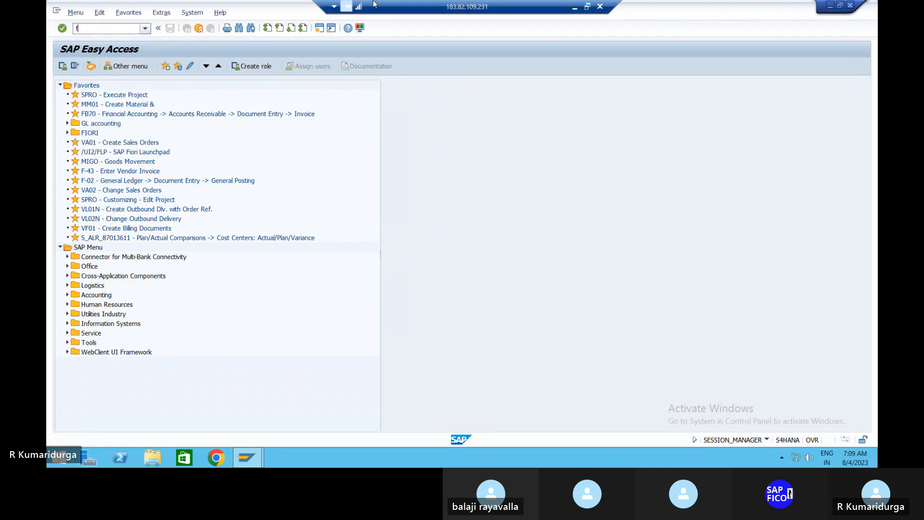
{"action": "left_click", "coordinate": [573, 8]}
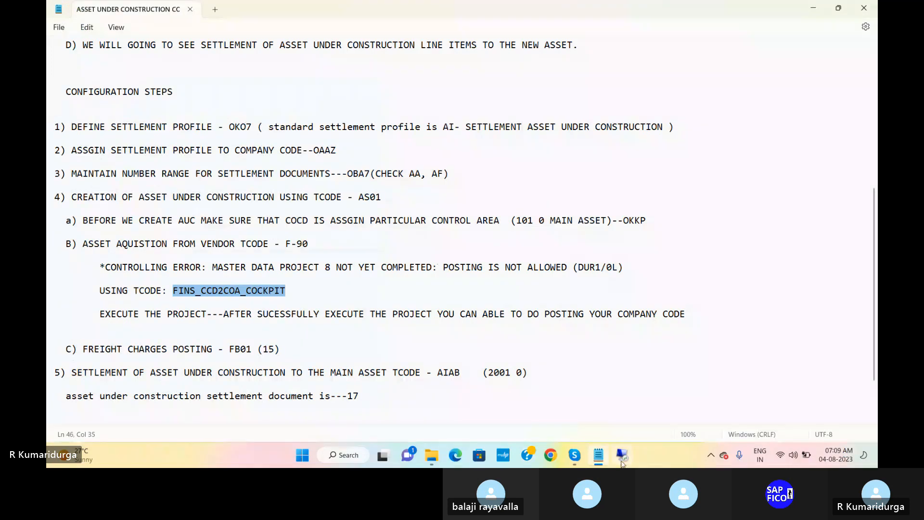
{"action": "left_click", "coordinate": [622, 456]}
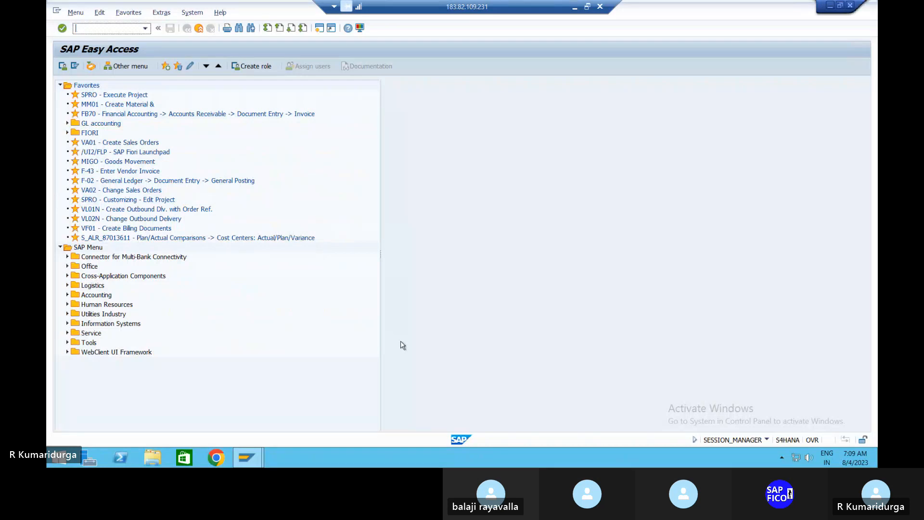
{"action": "type", "text": "FIN"}
{"action": "type", "text": "S"}
{"action": "type", "text": "_"}
{"action": "type", "text": "CC"}
{"action": "type", "text": "D2"}
{"action": "type", "text": "COA"}
{"action": "type", "text": "_"}
{"action": "type", "text": "COCKPI"}
{"action": "type", "text": "T"}
{"action": "key", "text": "Return"}
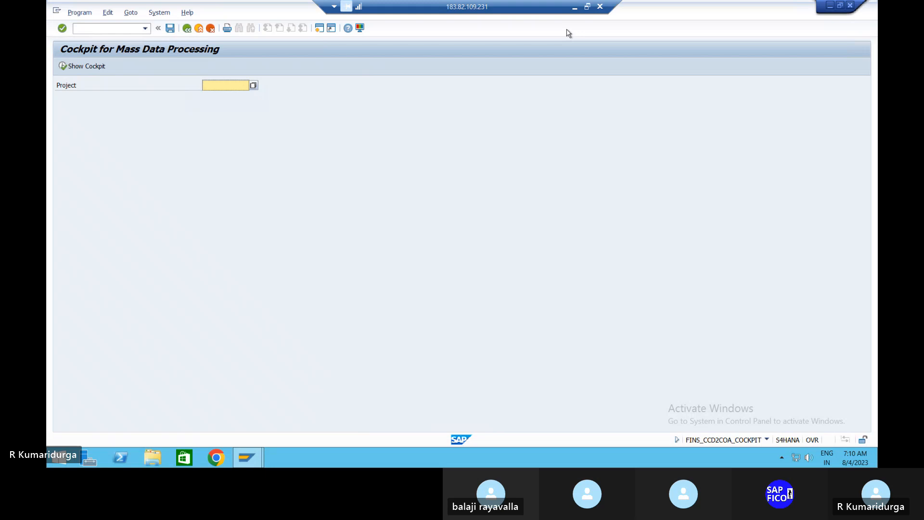
Enter project 8 and display its cockpit
{"action": "type", "text": "8"}
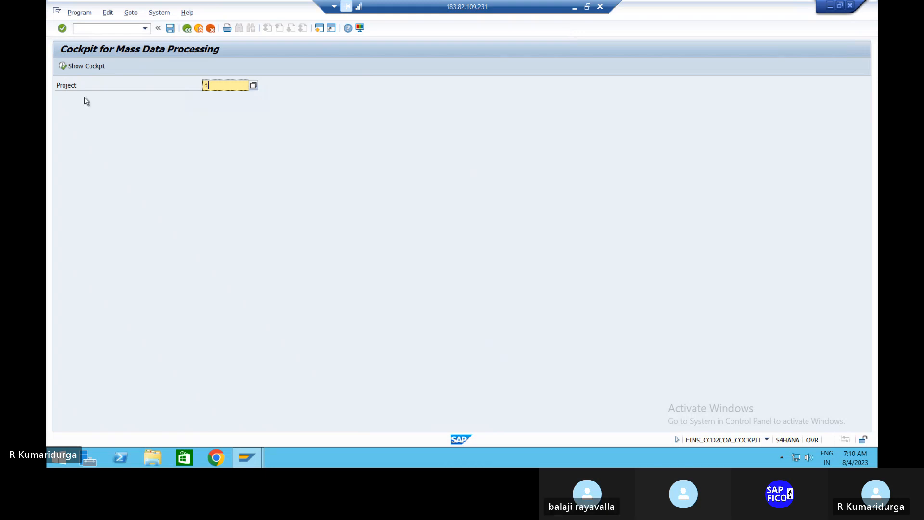
{"action": "left_click", "coordinate": [63, 67]}
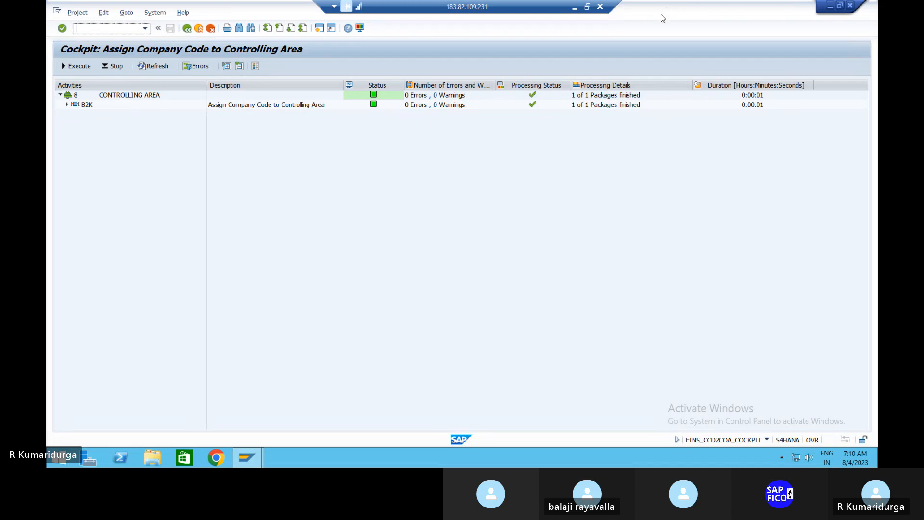
Select the CONTROLLING AREA row, then minimize the remote session to view the notes
{"action": "left_click", "coordinate": [482, 202]}
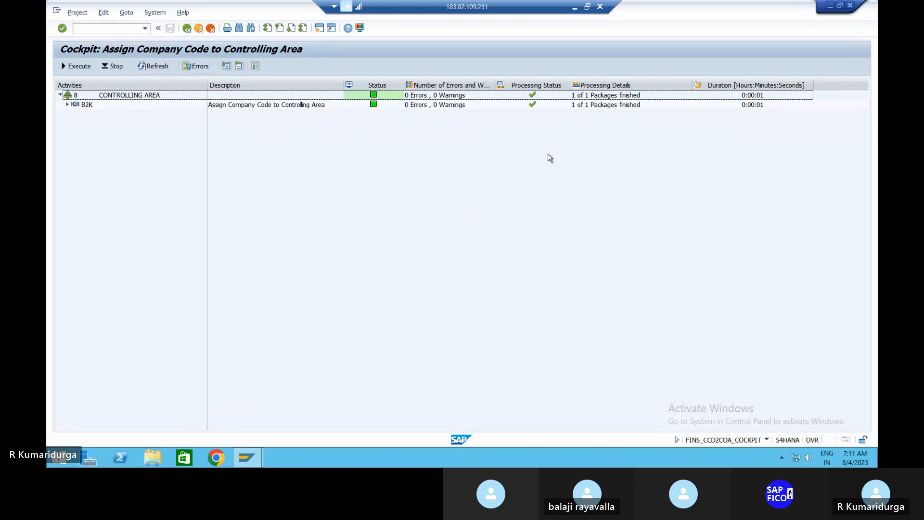
{"action": "left_click", "coordinate": [575, 8]}
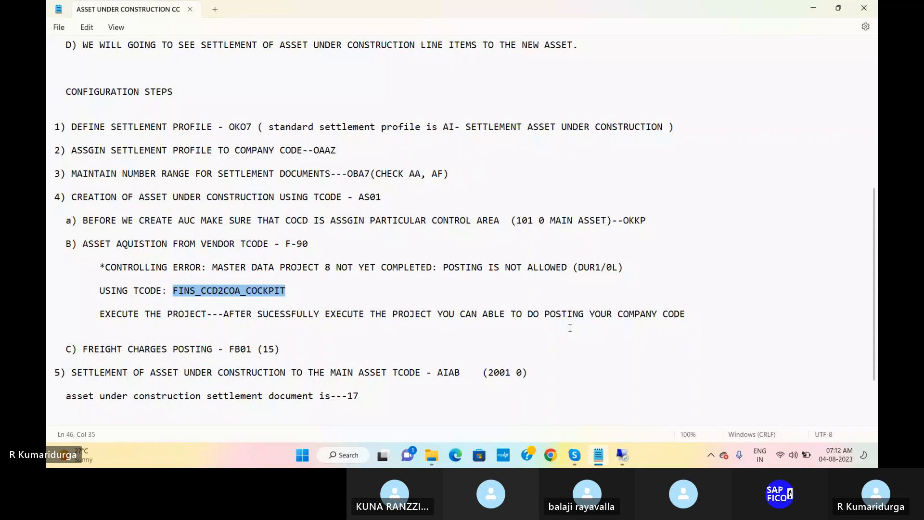
Run /NOK07 from the command field, landing back on the Easy Access menu
{"action": "left_click", "coordinate": [622, 455]}
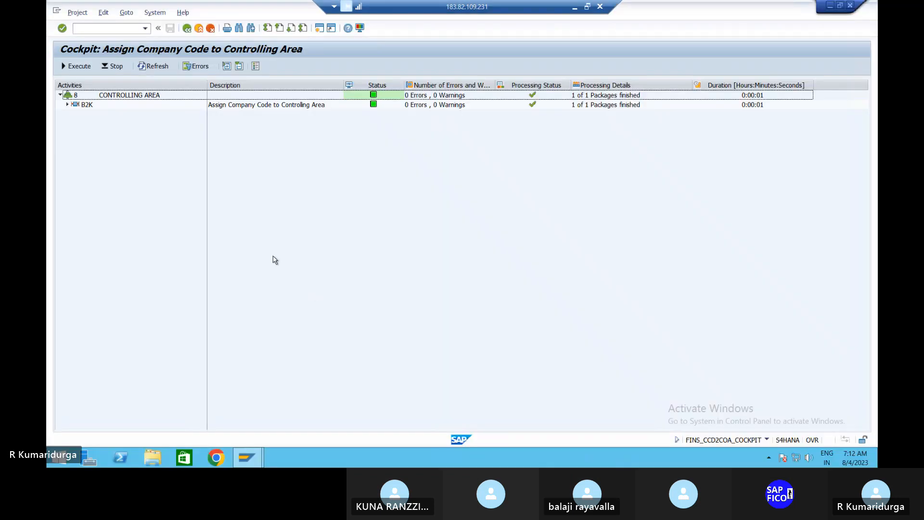
{"action": "left_click", "coordinate": [114, 29]}
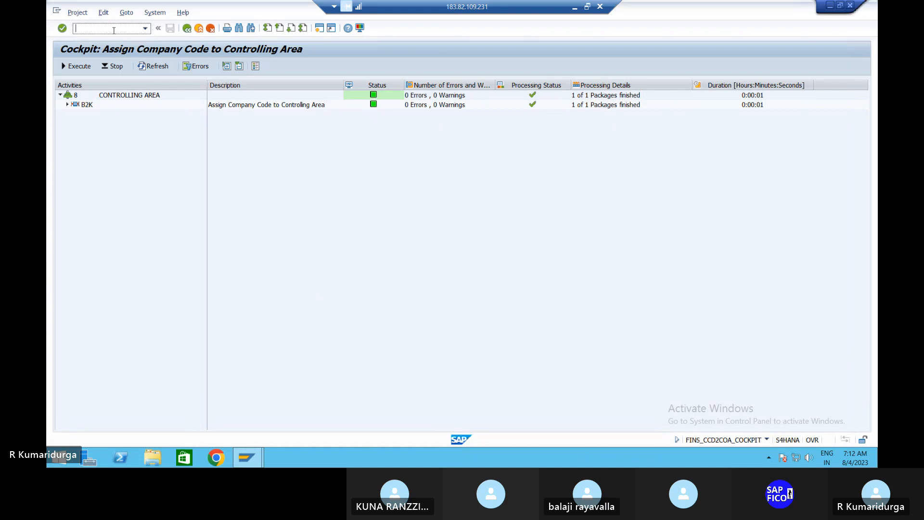
{"action": "type", "text": "/NOK07"}
{"action": "key", "text": "Return"}
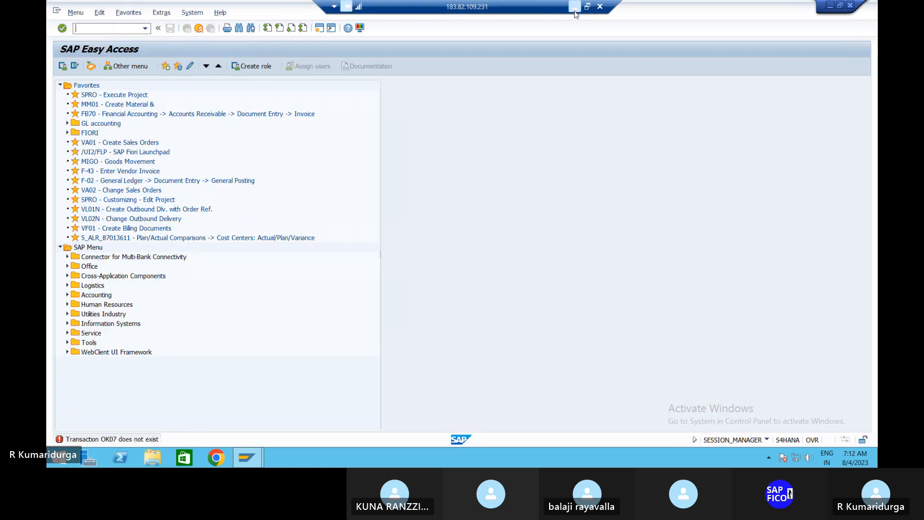
Check the notes, then retype the code as OK07 and delete its last two characters
{"action": "left_click", "coordinate": [574, 6]}
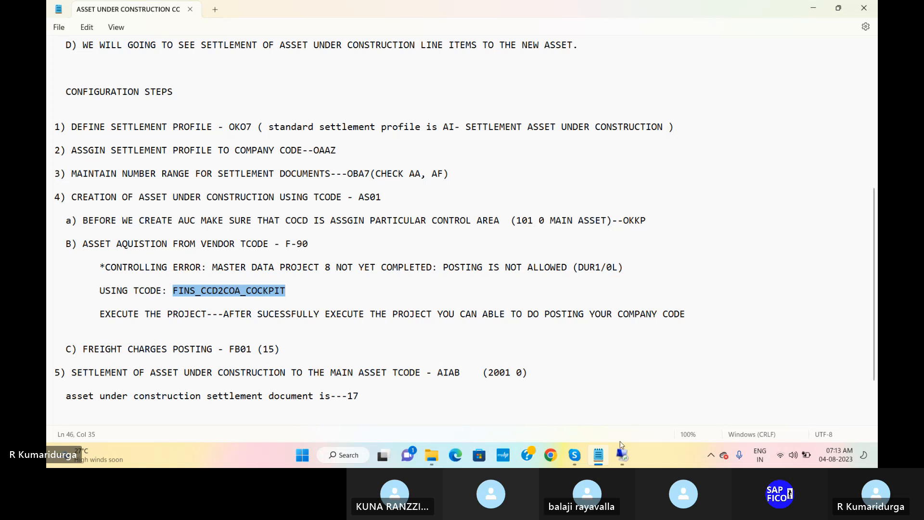
{"action": "left_click", "coordinate": [622, 455]}
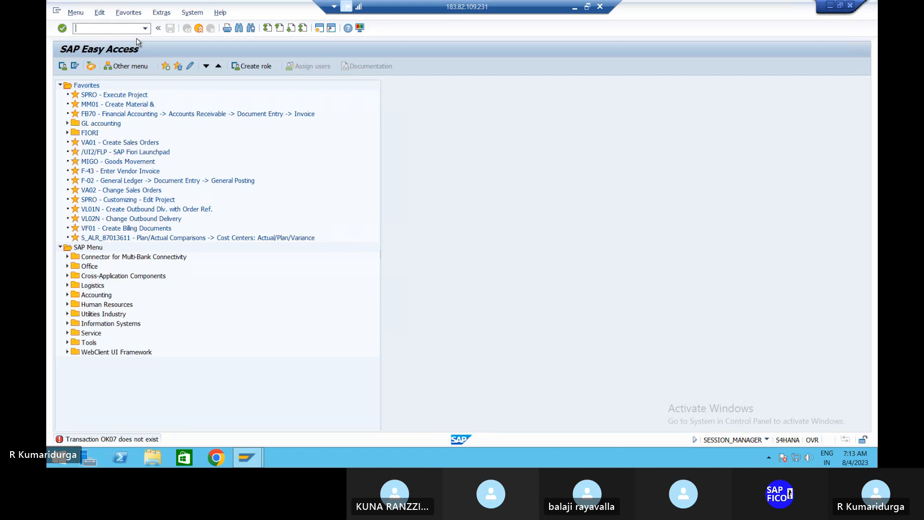
{"action": "type", "text": "OK07"}
{"action": "key", "text": "BackSpace"}
{"action": "key", "text": "BackSpace"}
Complete the code as OKO7, run it, and open settlement profile AI's details
{"action": "type", "text": "O7"}
{"action": "key", "text": "Return"}
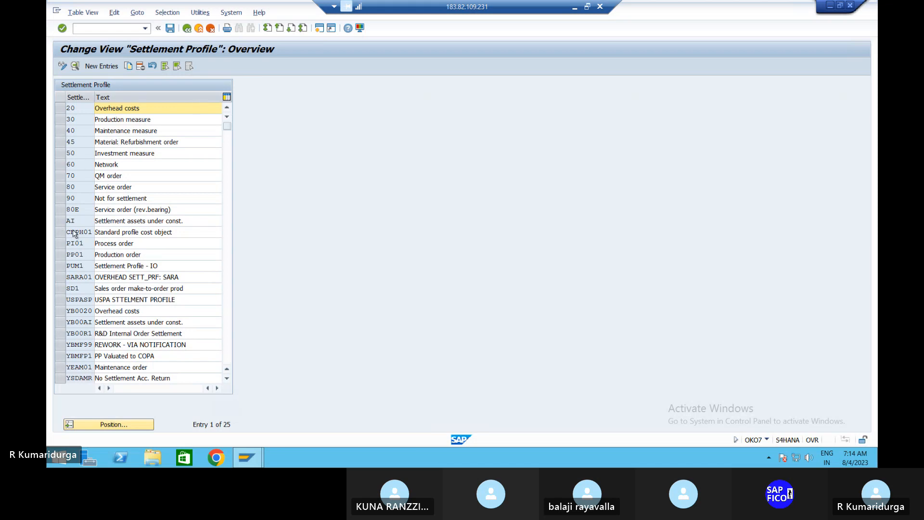
{"action": "double_click", "coordinate": [87, 223]}
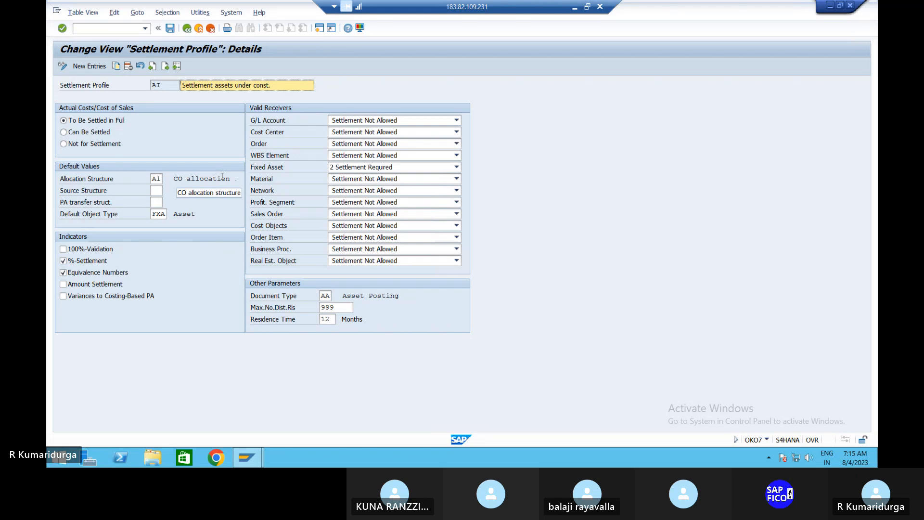
Go back to the profile list and open the details of settlement profile YB00AI
{"action": "left_click", "coordinate": [186, 31]}
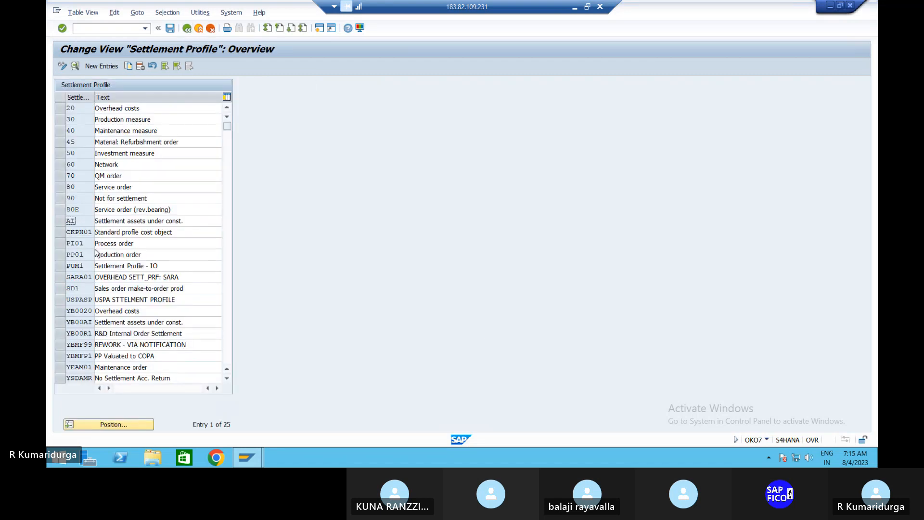
{"action": "double_click", "coordinate": [90, 322]}
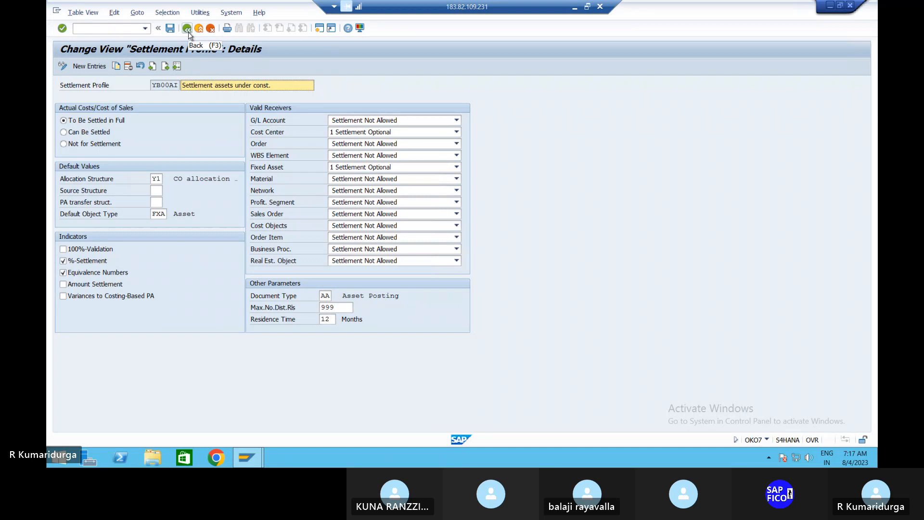
{"action": "left_click", "coordinate": [187, 28]}
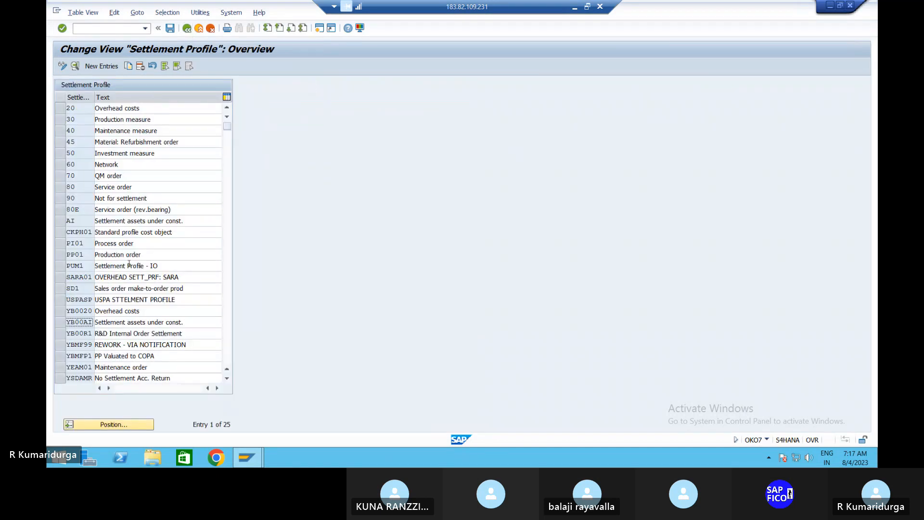
{"action": "double_click", "coordinate": [85, 319]}
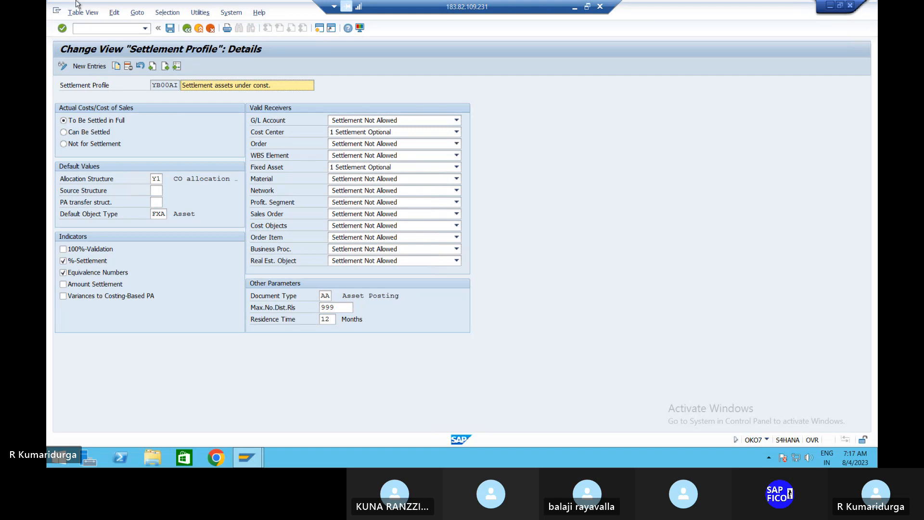
Start the settlement profile assignment per company code (OAAZ) from the command field
{"action": "left_click", "coordinate": [88, 27]}
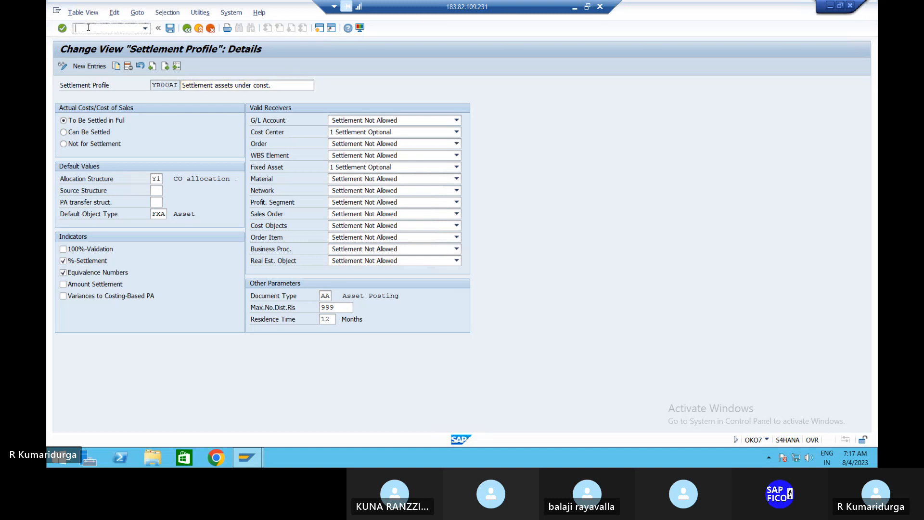
{"action": "type", "text": "/NOAAZ"}
{"action": "key", "text": "Return"}
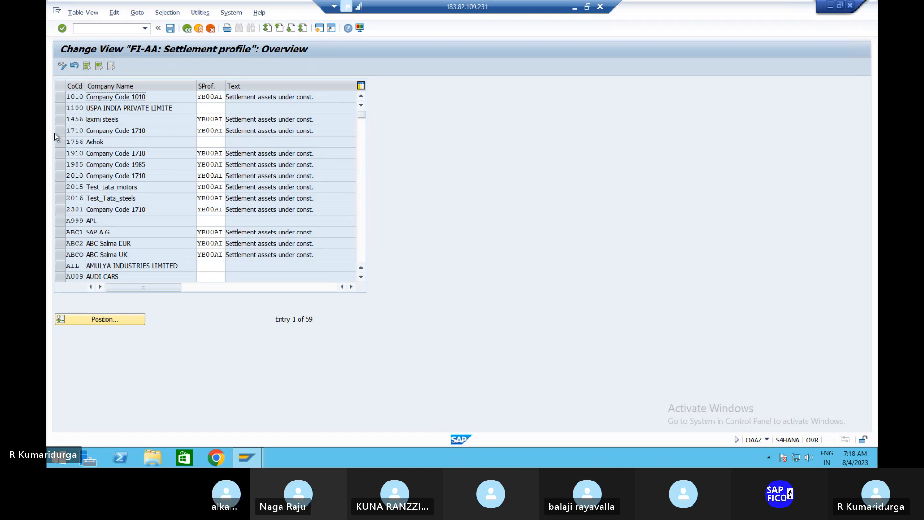
Position the list on company code DUR1 and inspect its settlement profile AI
{"action": "left_click", "coordinate": [80, 319]}
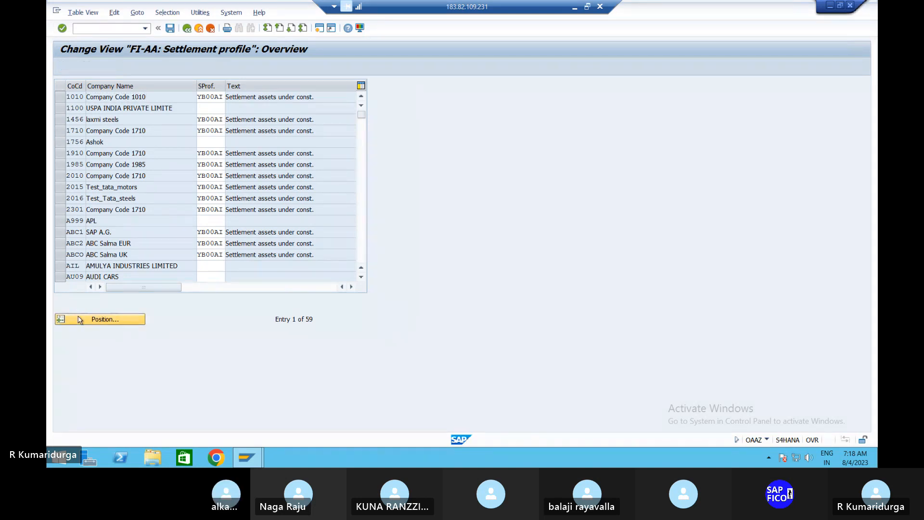
{"action": "type", "text": "DUR1"}
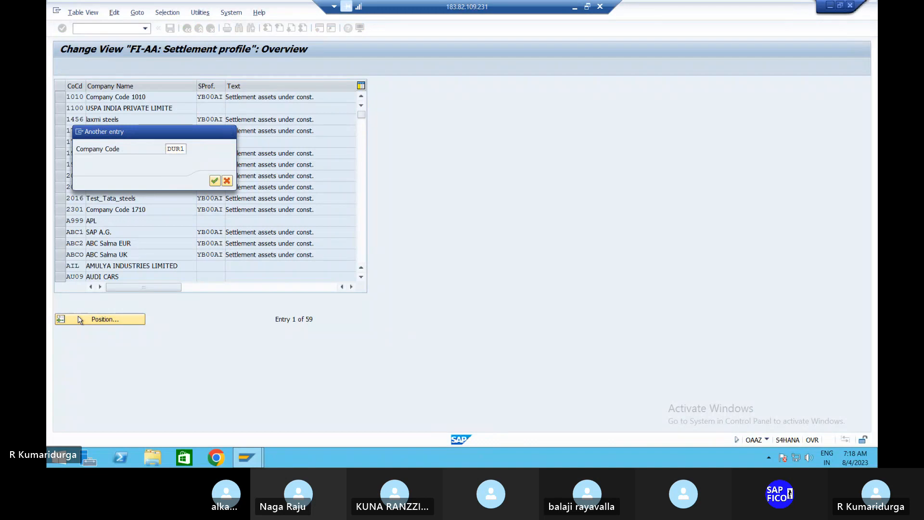
{"action": "key", "text": "Return"}
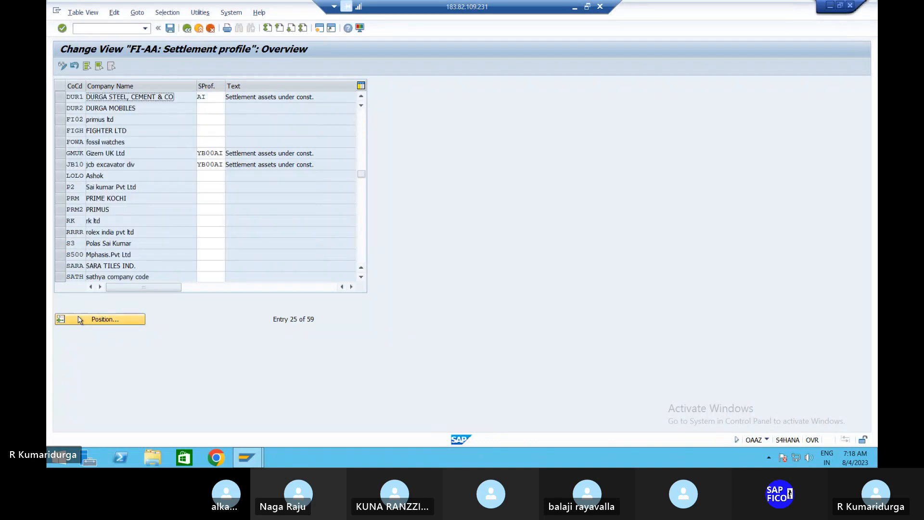
{"action": "left_click", "coordinate": [213, 99]}
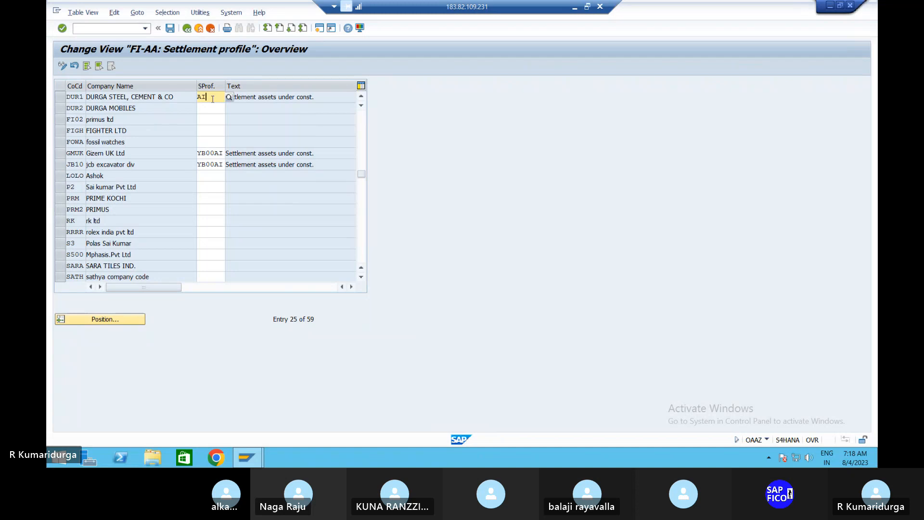
{"action": "double_click", "coordinate": [212, 98]}
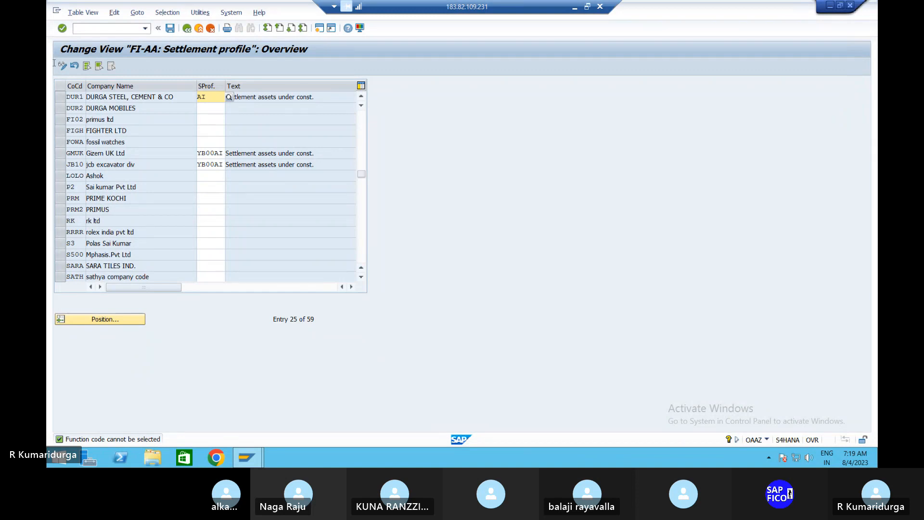
Return to the Easy Access menu with /n and minimize the SAP session
{"action": "left_click", "coordinate": [106, 27]}
{"action": "type", "text": "/n"}
{"action": "key", "text": "Return"}
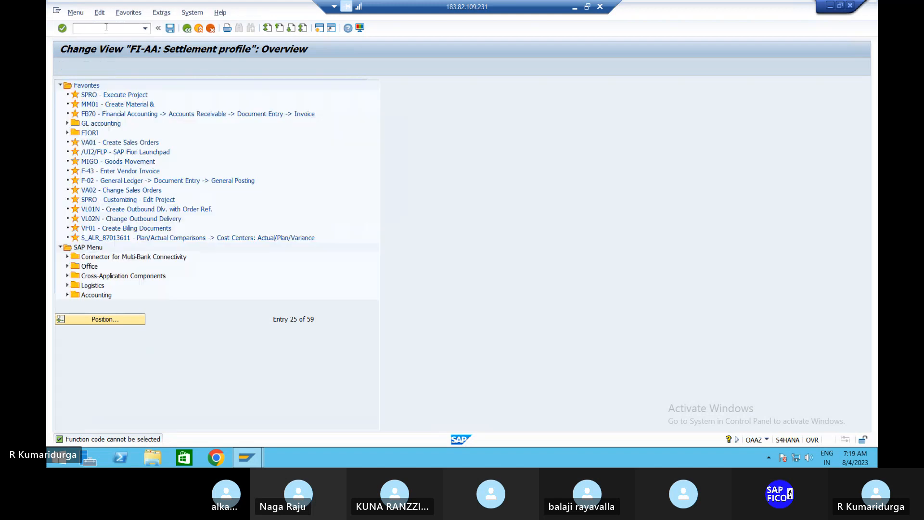
{"action": "left_click", "coordinate": [578, 10]}
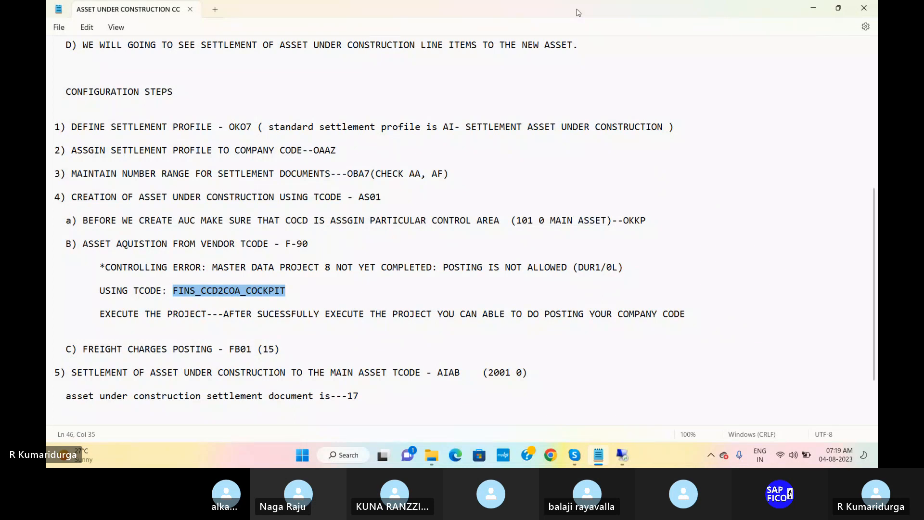
Bring up the Notepad notes showing step 3: settlement number ranges via OBA7, checking AA and AF
{"action": "left_click", "coordinate": [291, 351]}
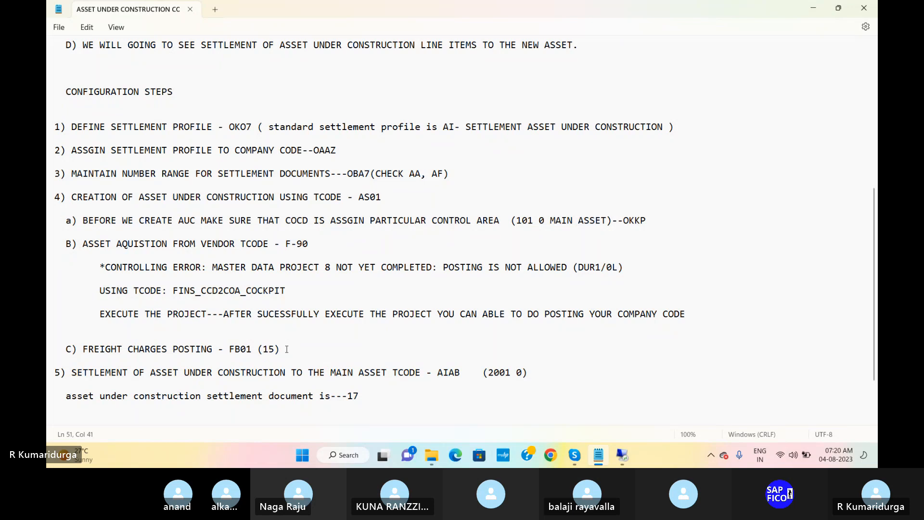
Back in the SAP session, run OKKP and dismiss the inconsistency messages
{"action": "left_click", "coordinate": [621, 454]}
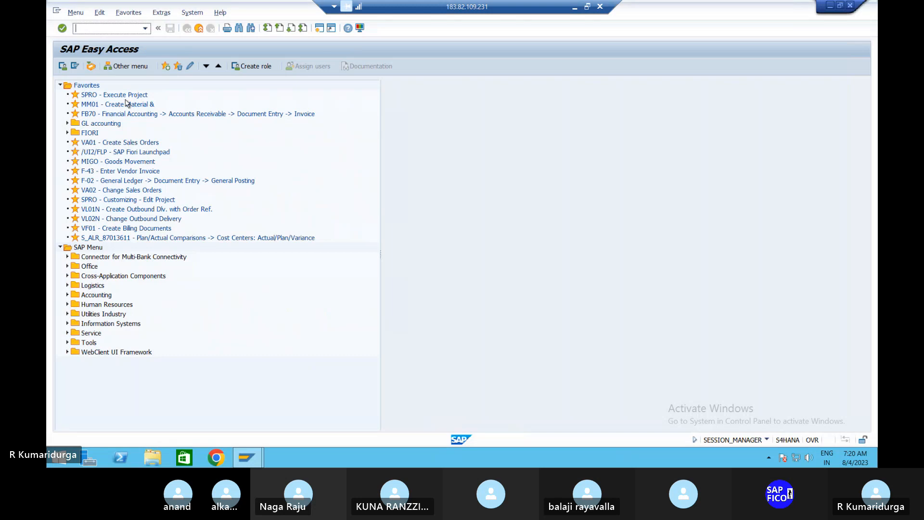
{"action": "type", "text": "okkp"}
{"action": "key", "text": "Return"}
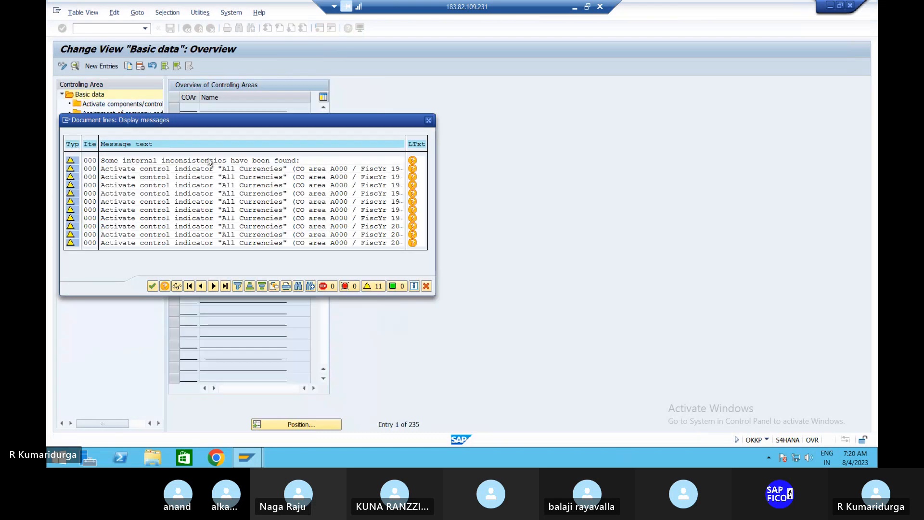
{"action": "left_click", "coordinate": [152, 285]}
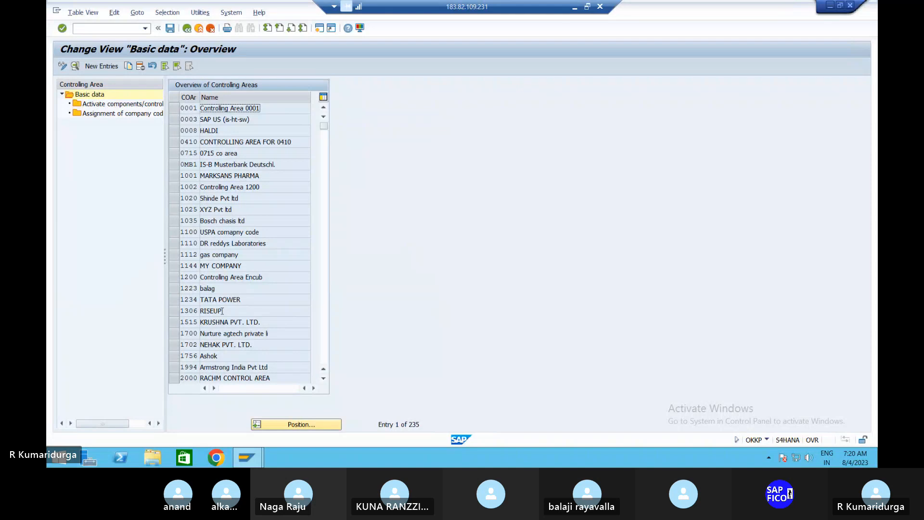
{"action": "scroll", "coordinate": [223, 313], "scroll_direction": "down", "scroll_amount": 2}
{"action": "scroll", "coordinate": [222, 313], "scroll_direction": "down", "scroll_amount": 10}
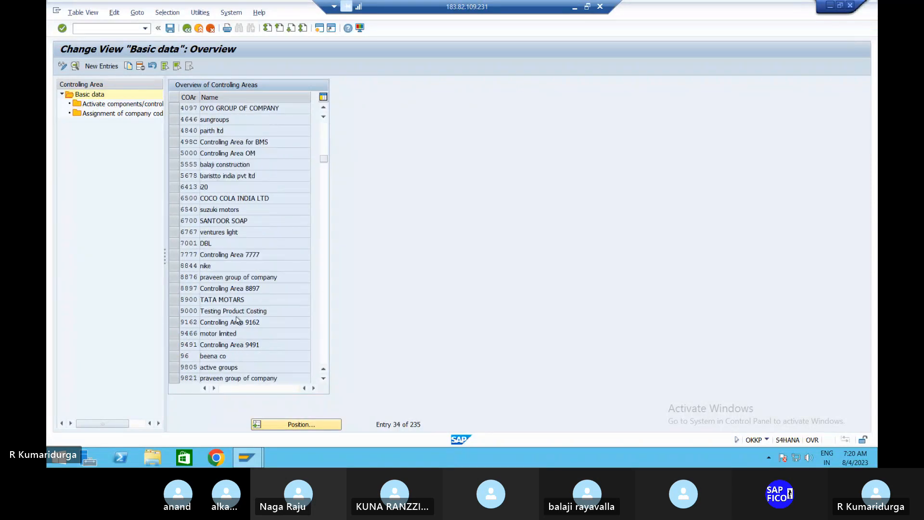
Position to controlling area DUR1 and open its activated components for 2023–9999
{"action": "left_click", "coordinate": [303, 425]}
{"action": "type", "text": "D"}
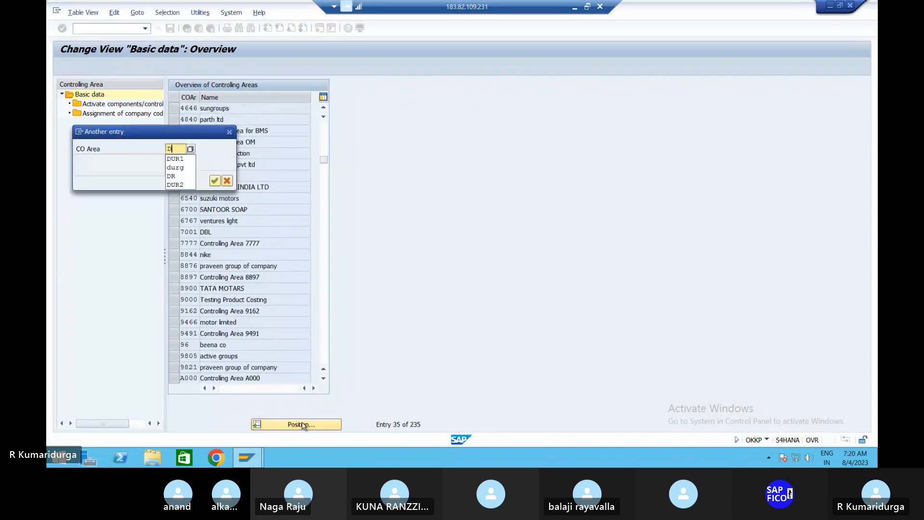
{"action": "type", "text": "UR1"}
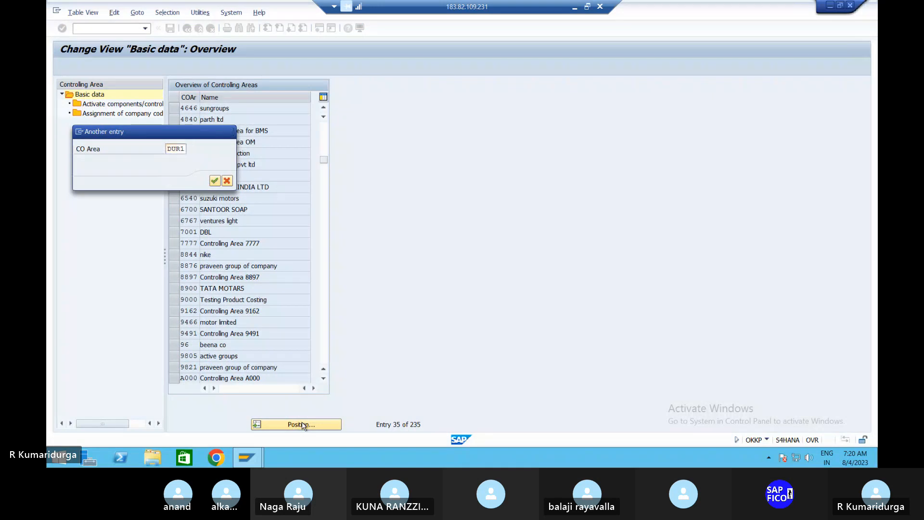
{"action": "key", "text": "Return"}
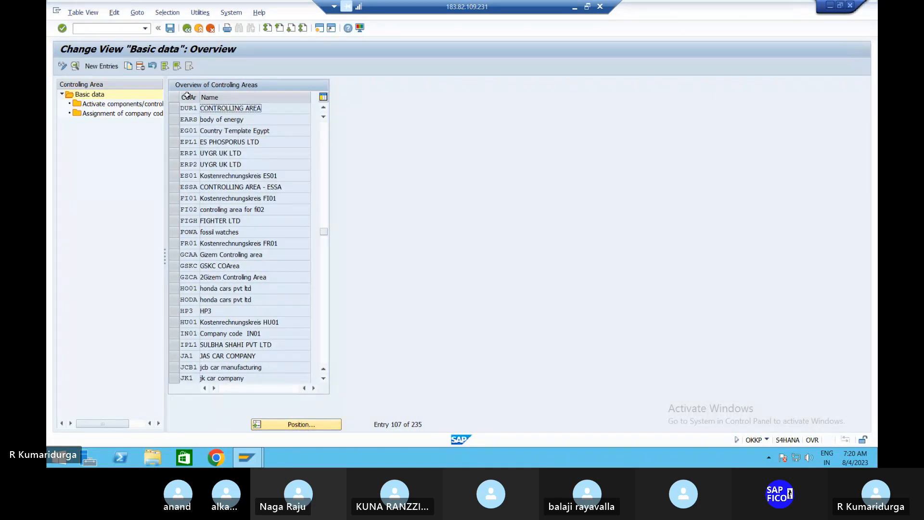
{"action": "left_click", "coordinate": [175, 108]}
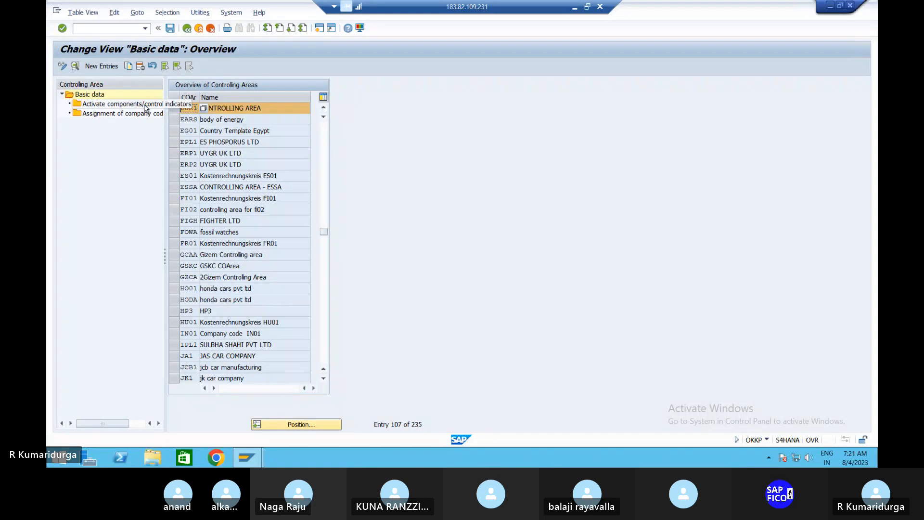
{"action": "double_click", "coordinate": [140, 107]}
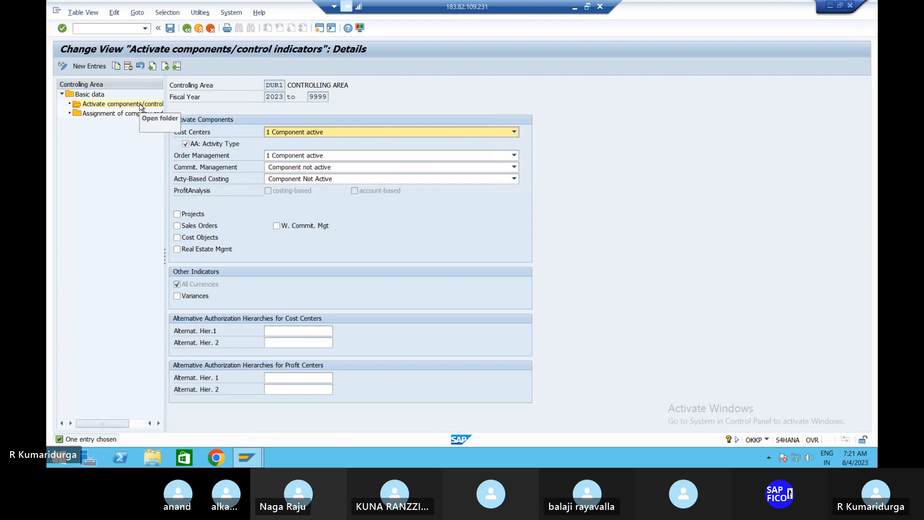
Display DUR1's company code assignment, showing only DUR1 Durga Steel, Cement & Co
{"action": "double_click", "coordinate": [143, 115]}
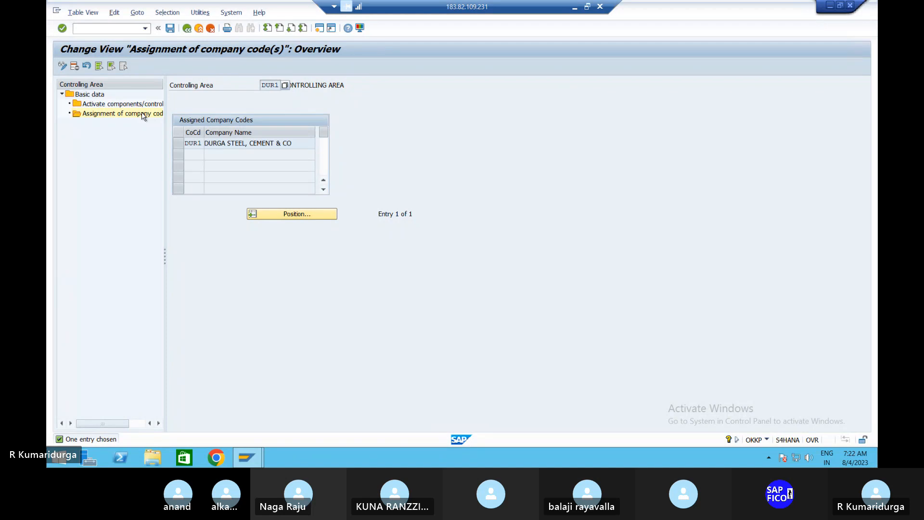
Leave for the Easy Access menu, run OKKS and dismiss its inconsistency messages
{"action": "left_click", "coordinate": [187, 28]}
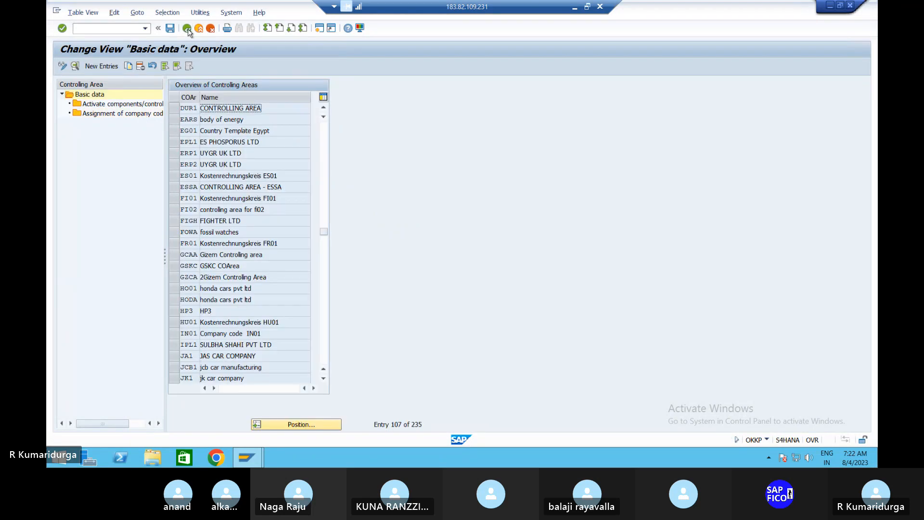
{"action": "left_click", "coordinate": [188, 29]}
{"action": "type", "text": "OKKS"}
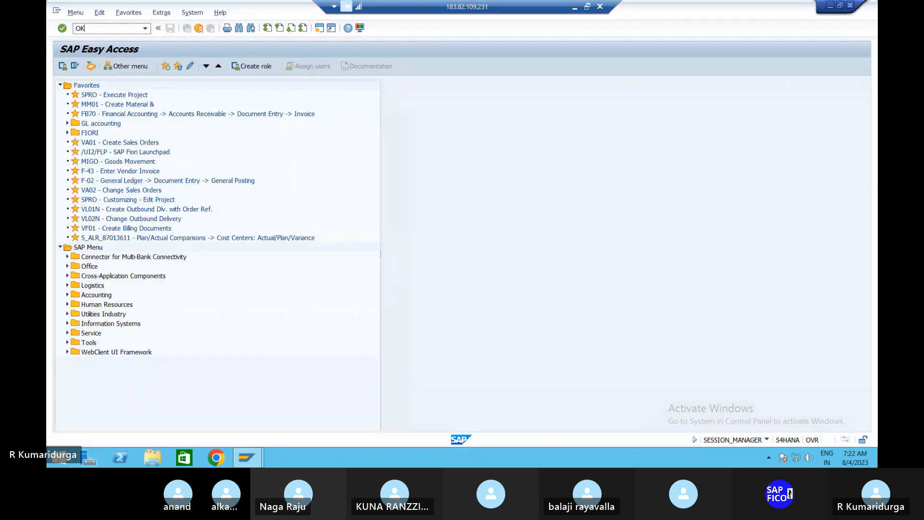
{"action": "key", "text": "Return"}
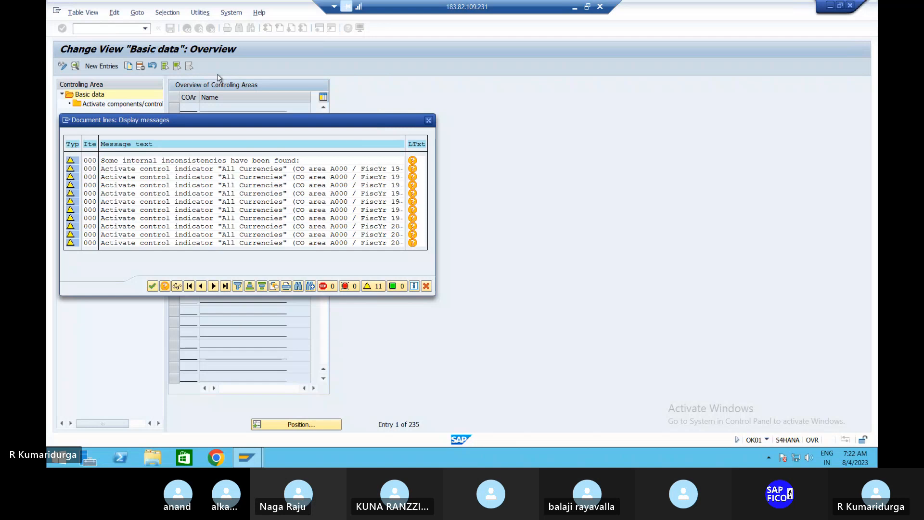
{"action": "left_click", "coordinate": [428, 120]}
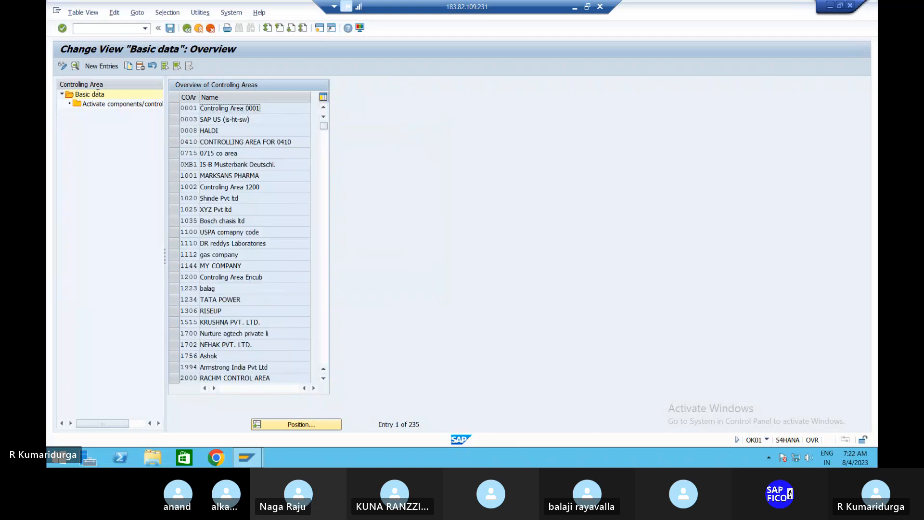
{"action": "left_click", "coordinate": [111, 29]}
{"action": "type", "text": "/N"}
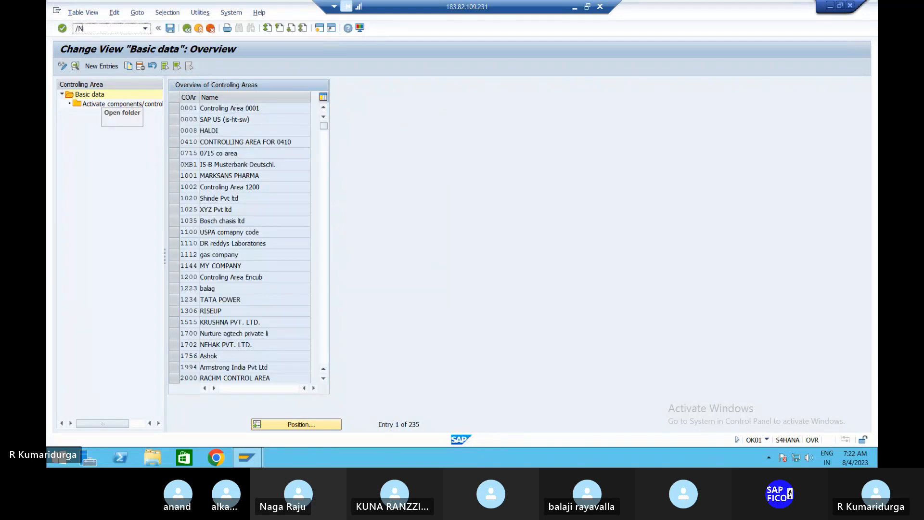
{"action": "type", "text": "AS01"}
Launch the Asset Explorer and enter company code DUR1
{"action": "key", "text": "Return"}
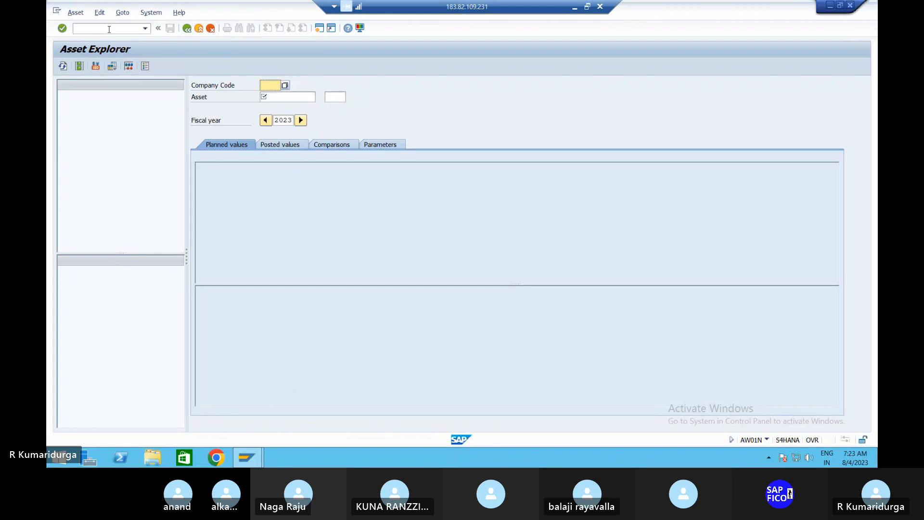
{"action": "left_click", "coordinate": [287, 85]}
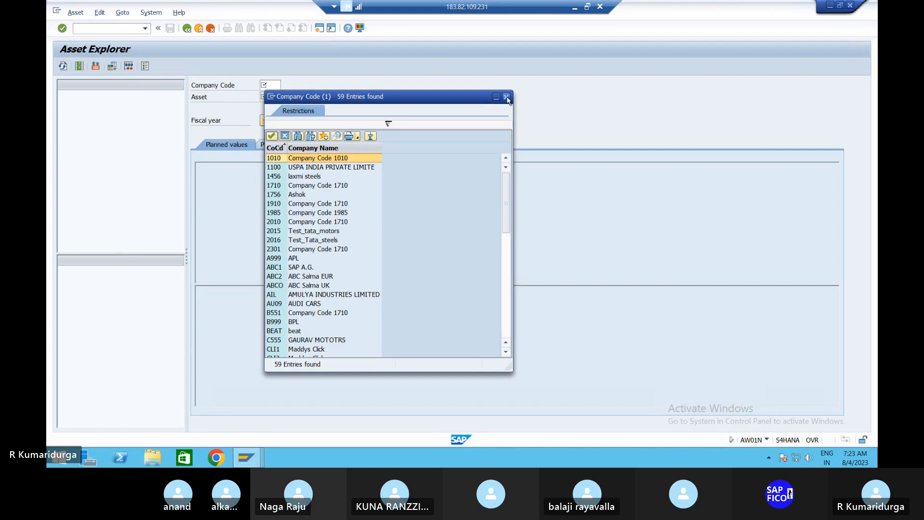
{"action": "left_click", "coordinate": [507, 97]}
{"action": "type", "text": "DUR1"}
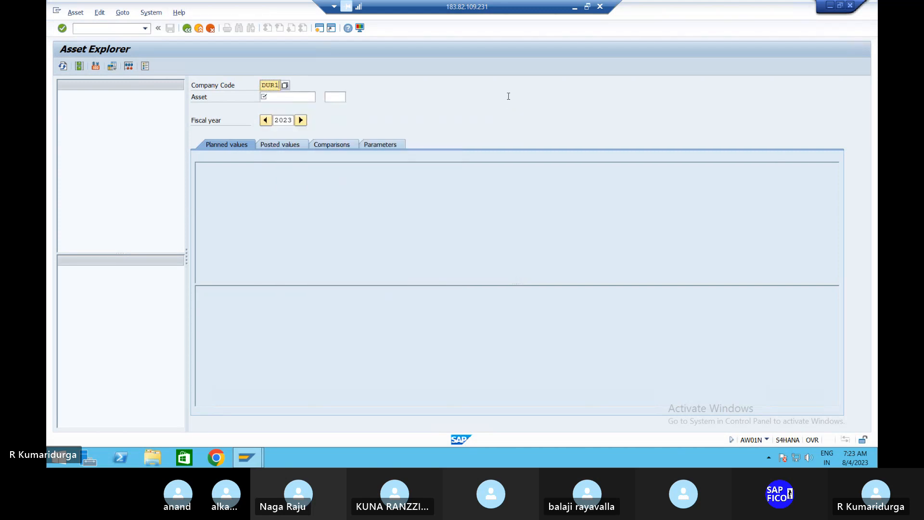
{"action": "key", "text": "Return"}
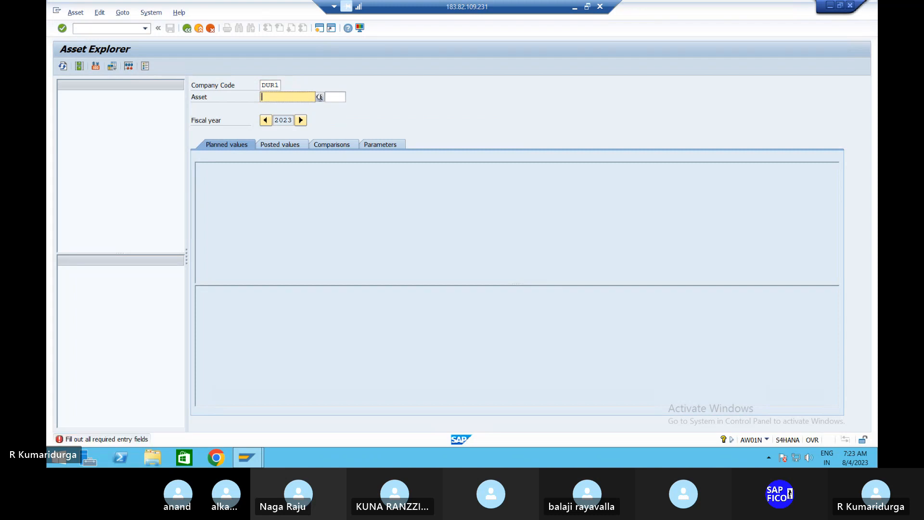
Load asset 1001, PLANT & MACHINERY 1, from the asset value list
{"action": "left_click", "coordinate": [319, 97]}
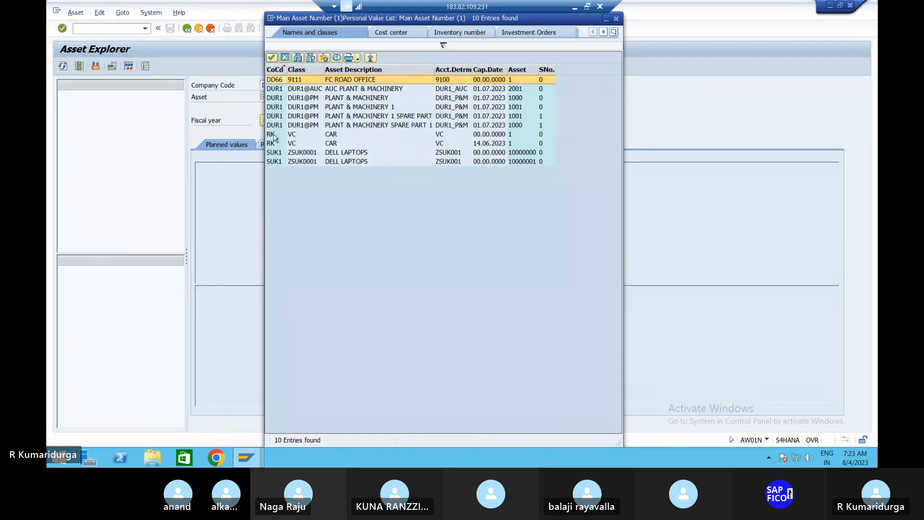
{"action": "left_click", "coordinate": [384, 108]}
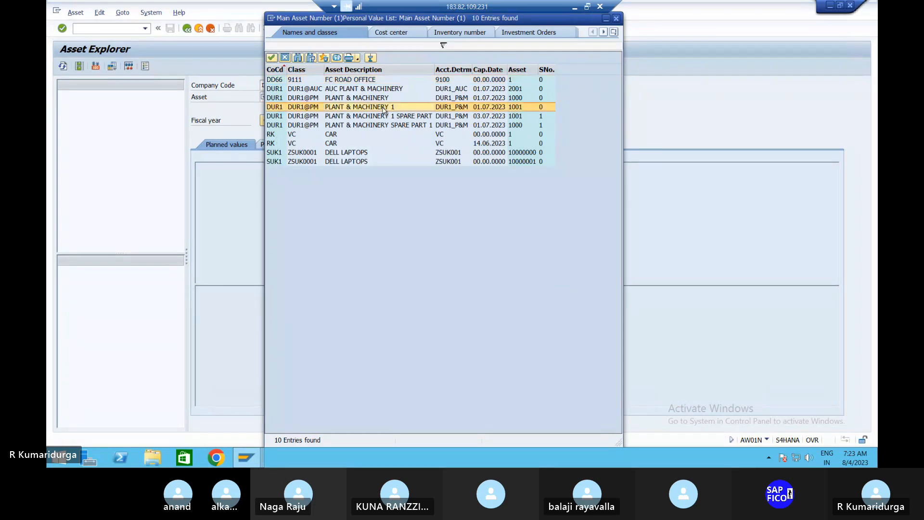
{"action": "double_click", "coordinate": [384, 108]}
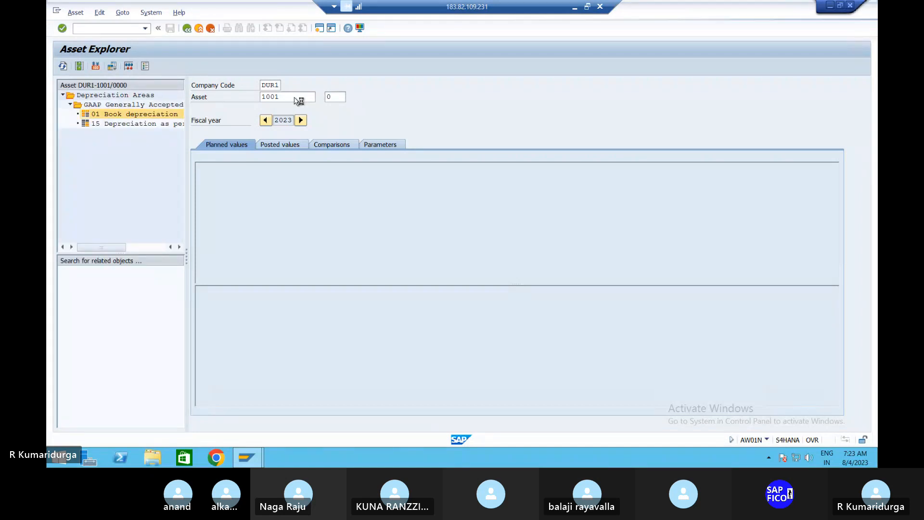
{"action": "left_click", "coordinate": [295, 97]}
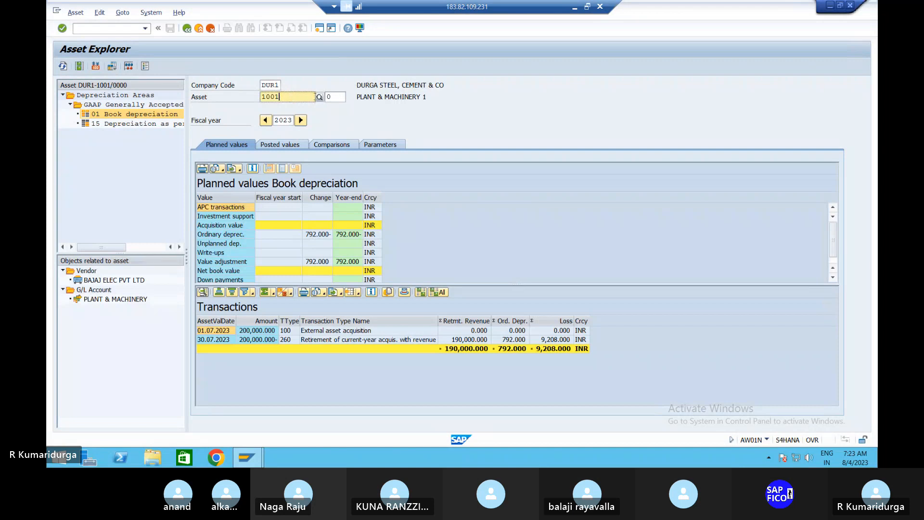
{"action": "left_click", "coordinate": [319, 97]}
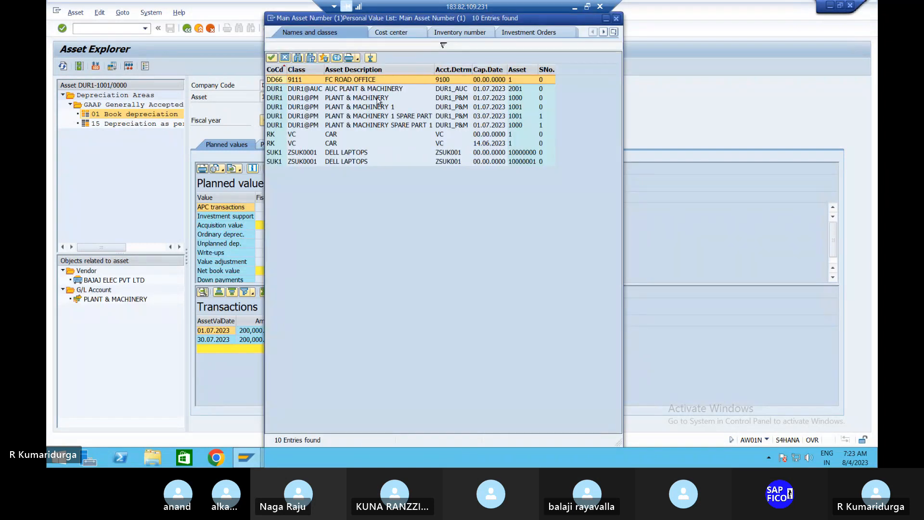
Load AuC asset 2001 and confirm its 500,000 INR acquisition has no posted depreciation
{"action": "left_click", "coordinate": [354, 91]}
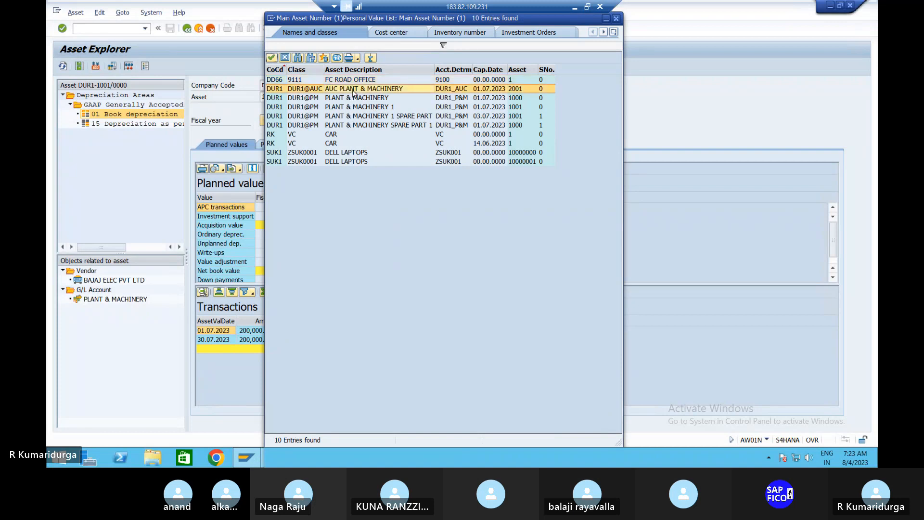
{"action": "double_click", "coordinate": [354, 90]}
{"action": "key", "text": "Return"}
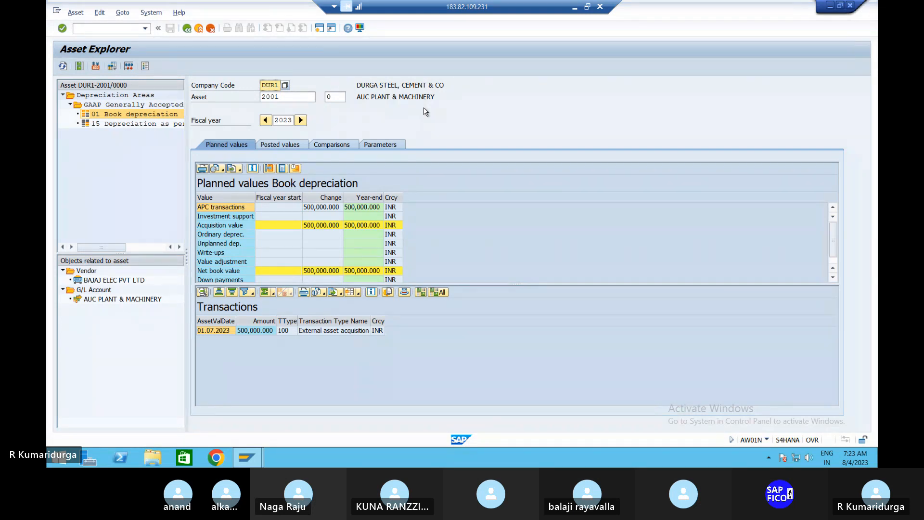
{"action": "left_click", "coordinate": [271, 145]}
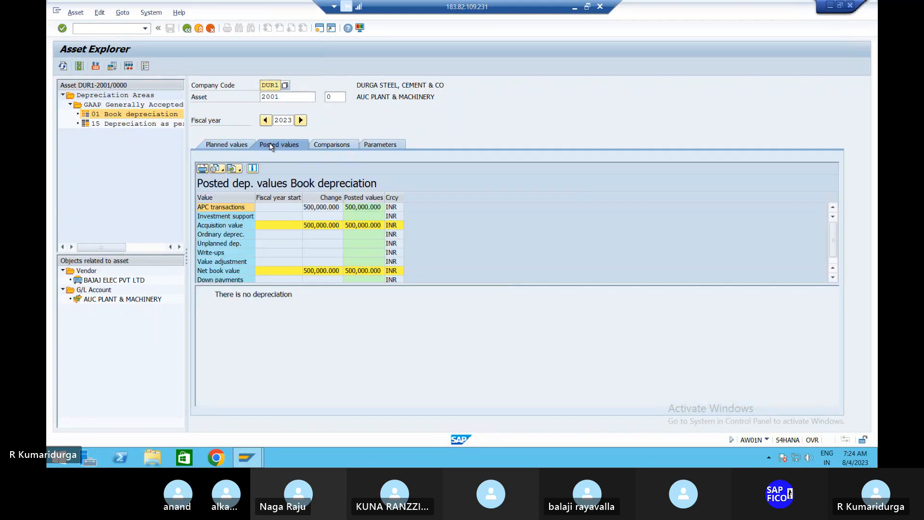
{"action": "left_click", "coordinate": [244, 146]}
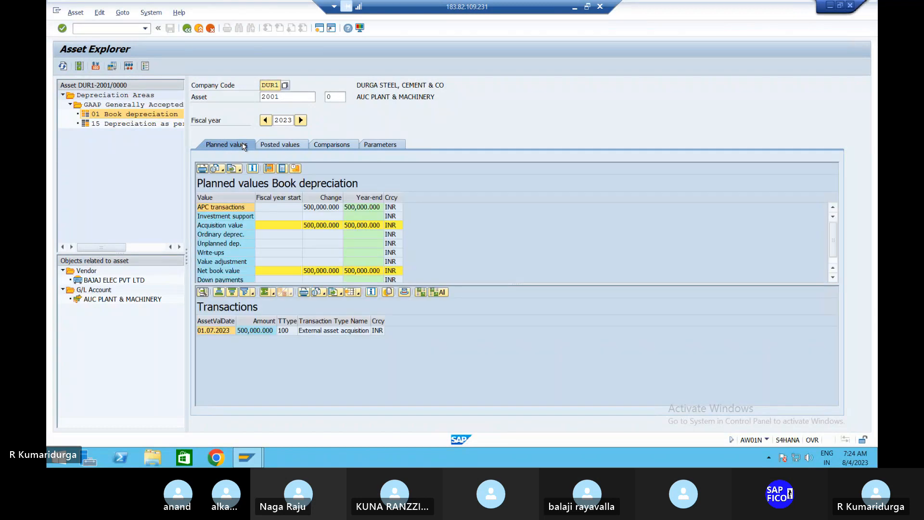
{"action": "left_click", "coordinate": [313, 98]}
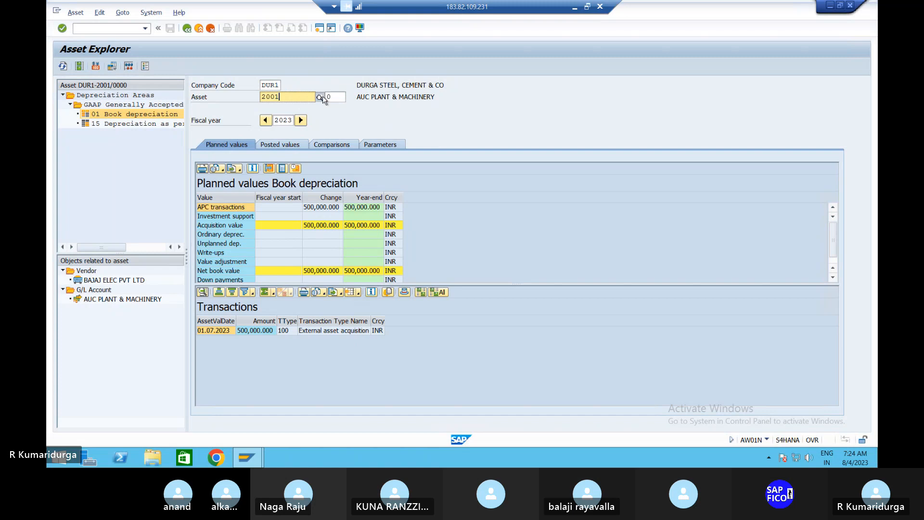
Compare DUR1 main assets 2001, 1000, 1001 and the spare-part entries, choosing asset 1000
{"action": "left_click", "coordinate": [321, 97]}
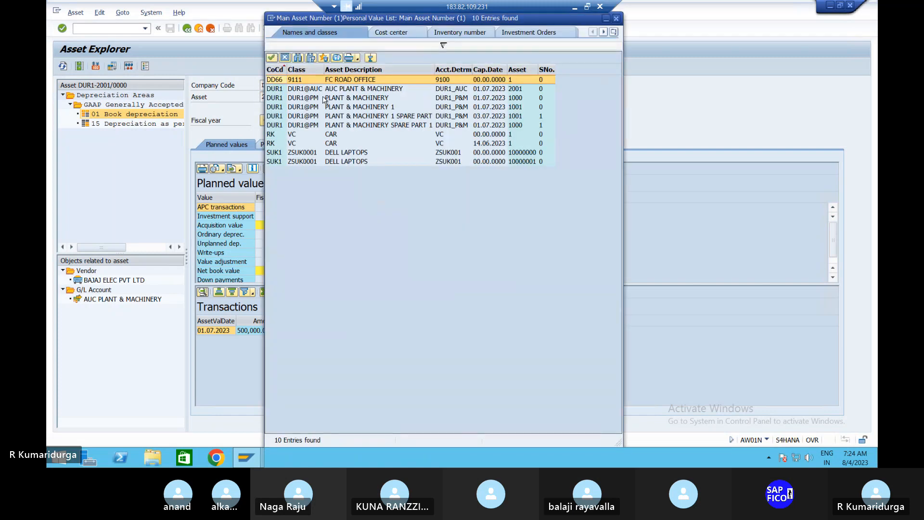
{"action": "left_click", "coordinate": [355, 90]}
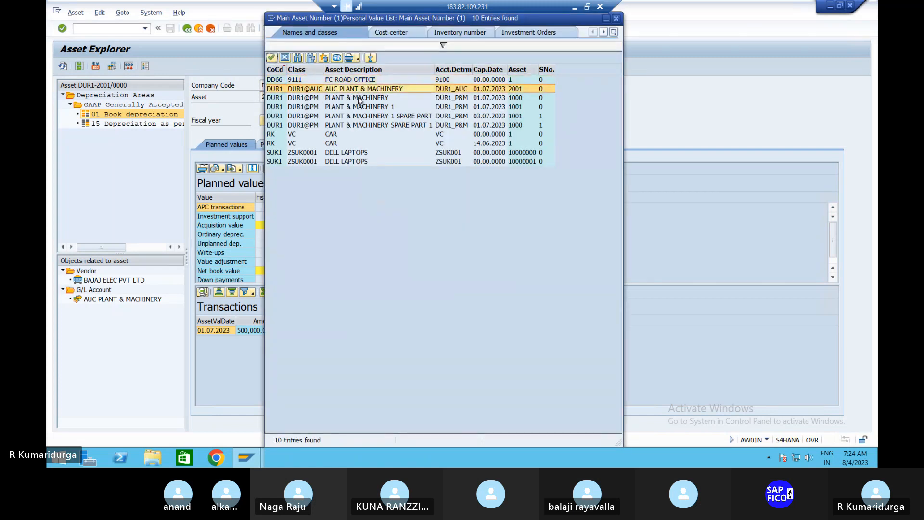
{"action": "left_click", "coordinate": [359, 99]}
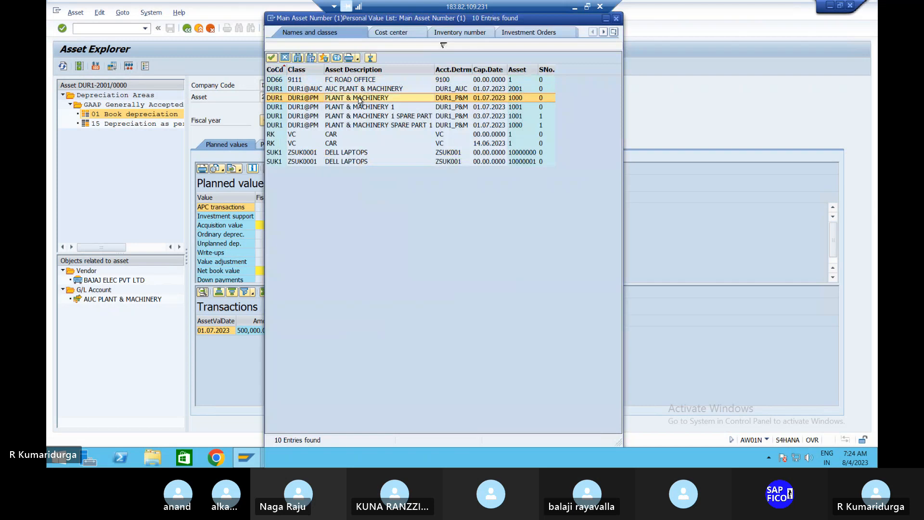
{"action": "left_click", "coordinate": [385, 115]}
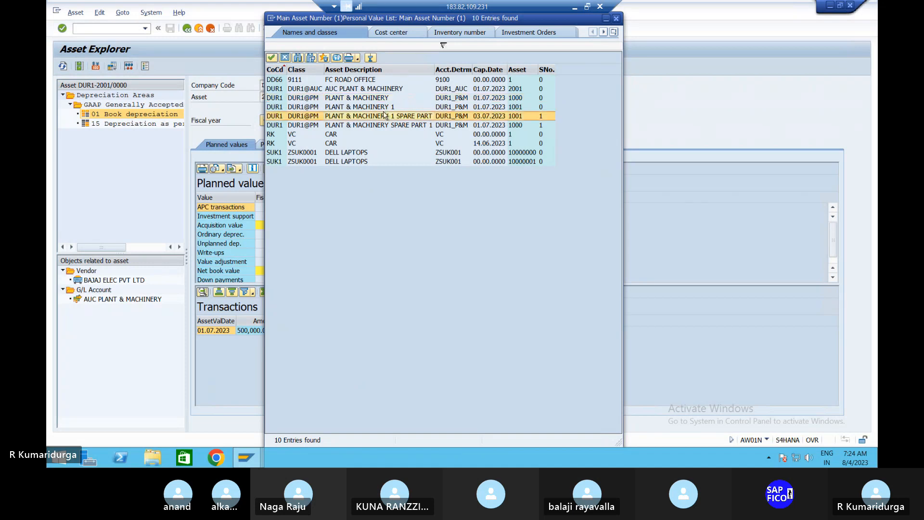
{"action": "left_click", "coordinate": [392, 106]}
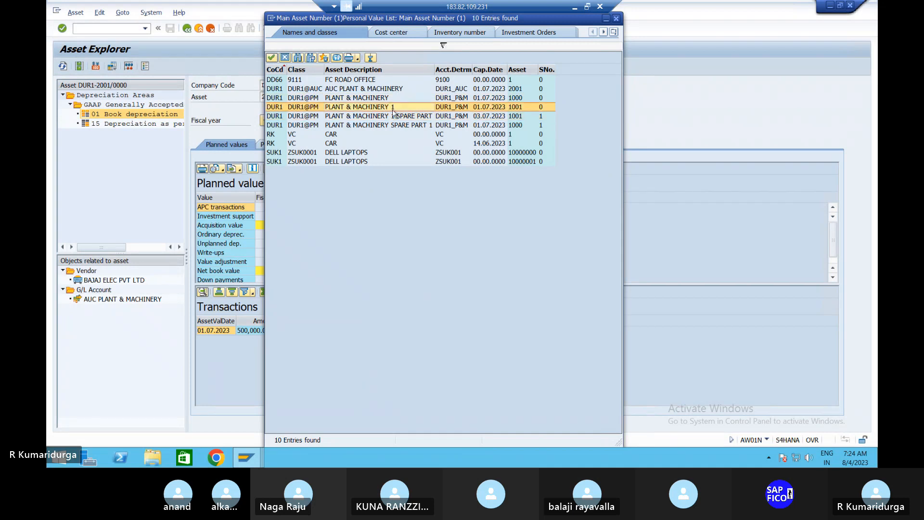
{"action": "left_click", "coordinate": [394, 125]}
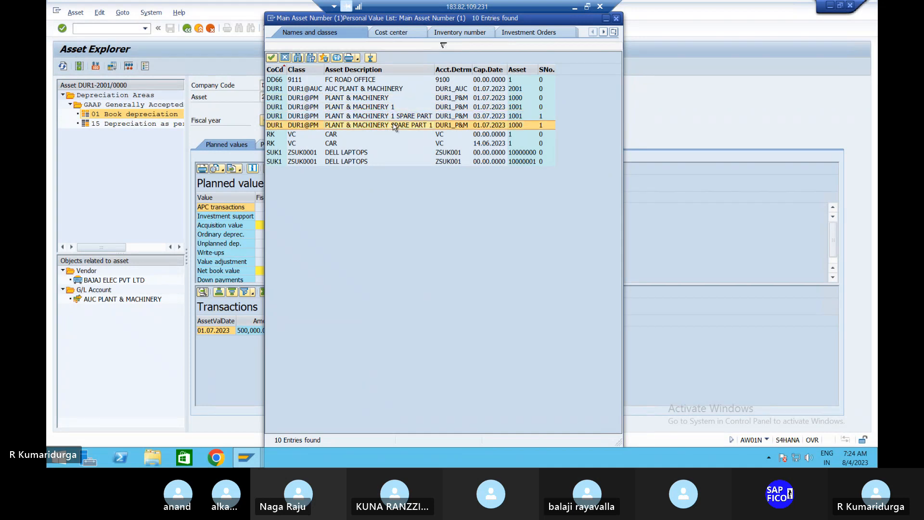
{"action": "left_click", "coordinate": [401, 98]}
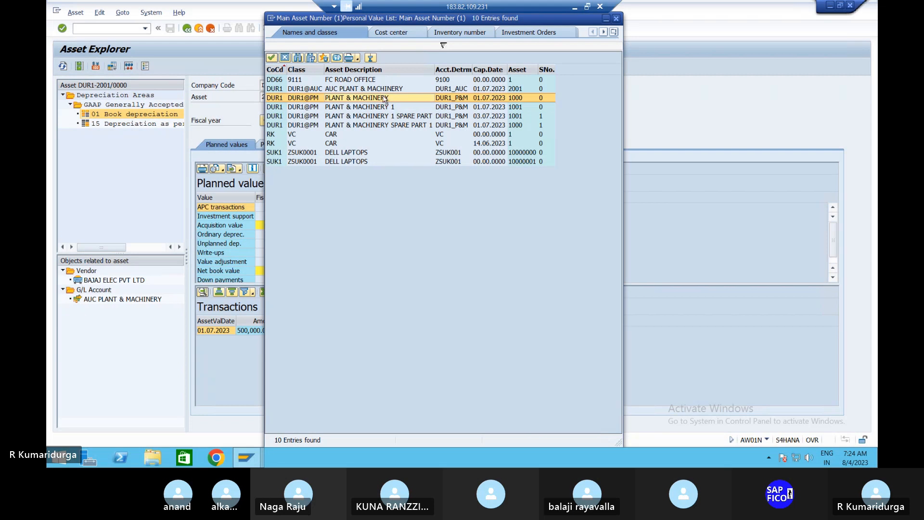
Load asset 1000, showing its 01.07.2023 transaction of 300,000, and reopen the main asset list
{"action": "double_click", "coordinate": [385, 98]}
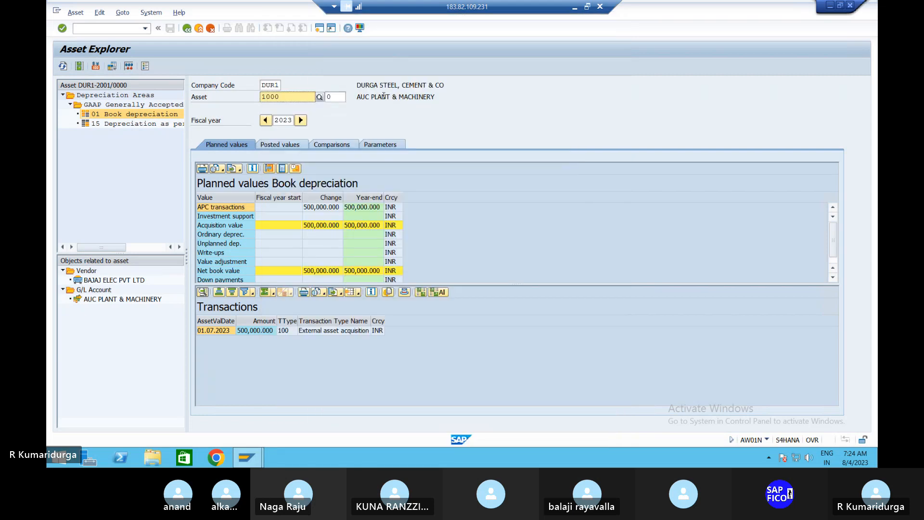
{"action": "key", "text": "Return"}
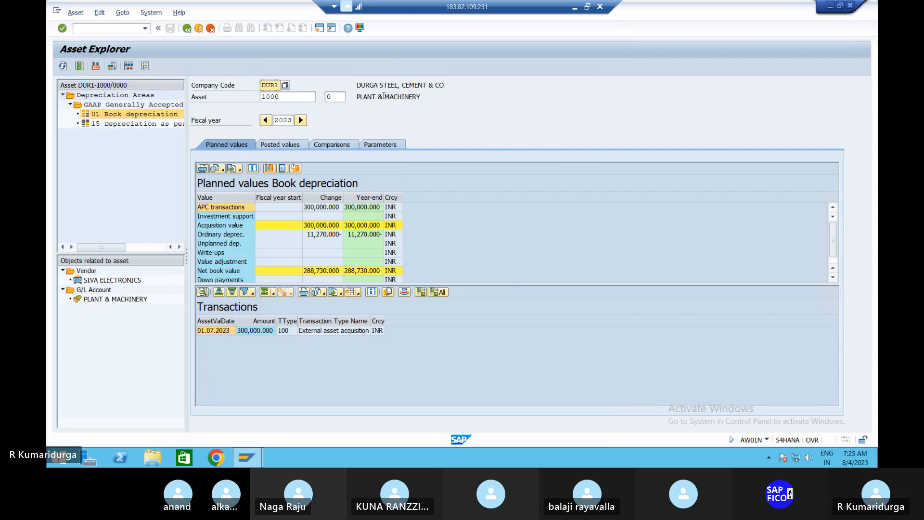
{"action": "left_click", "coordinate": [303, 96]}
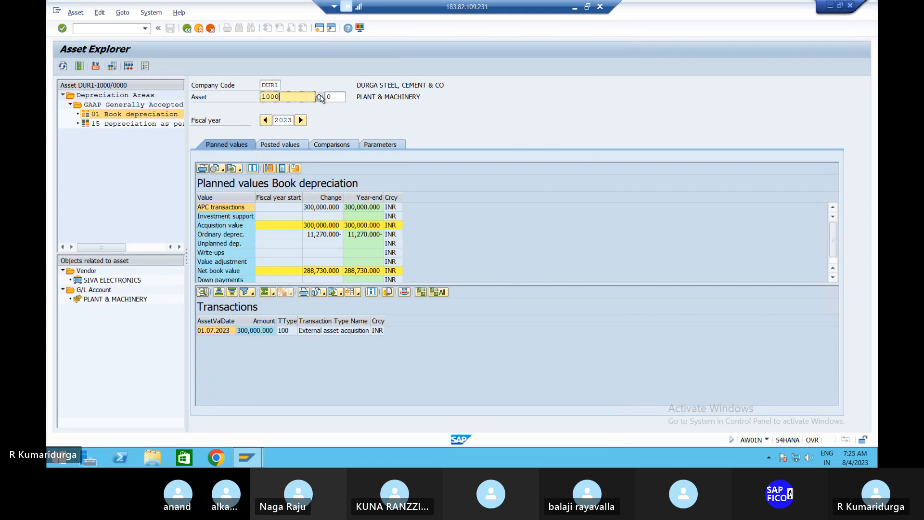
{"action": "left_click", "coordinate": [320, 97]}
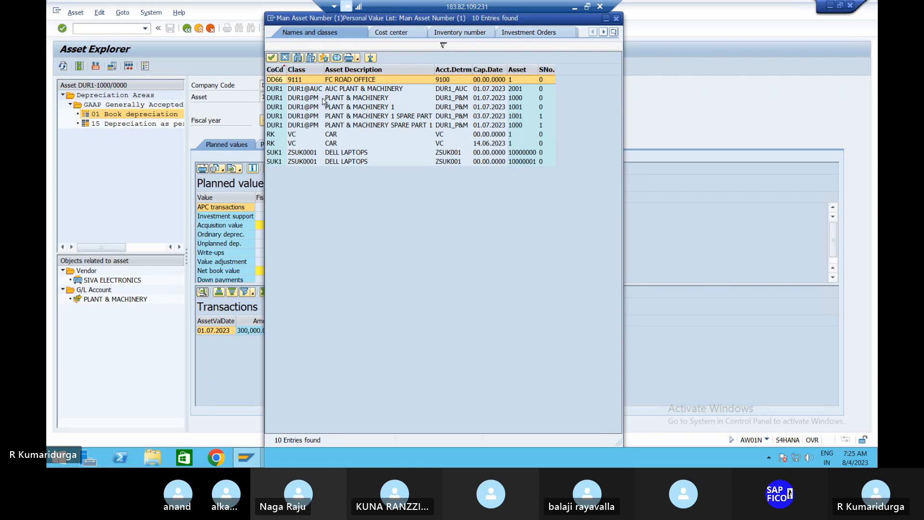
Load asset 1001 showing its 200,000 acquisition and retirement with 190,000 revenue and 9,208 loss
{"action": "left_click", "coordinate": [332, 106]}
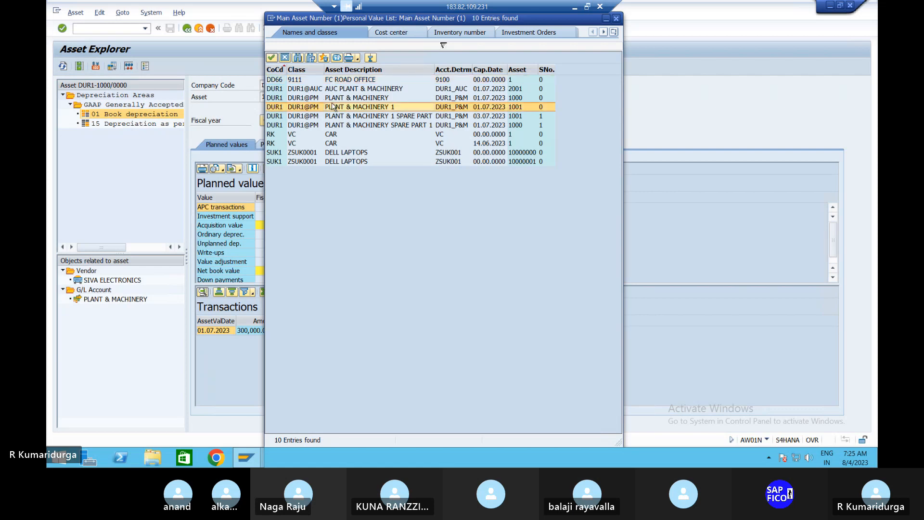
{"action": "double_click", "coordinate": [391, 108]}
{"action": "key", "text": "Return"}
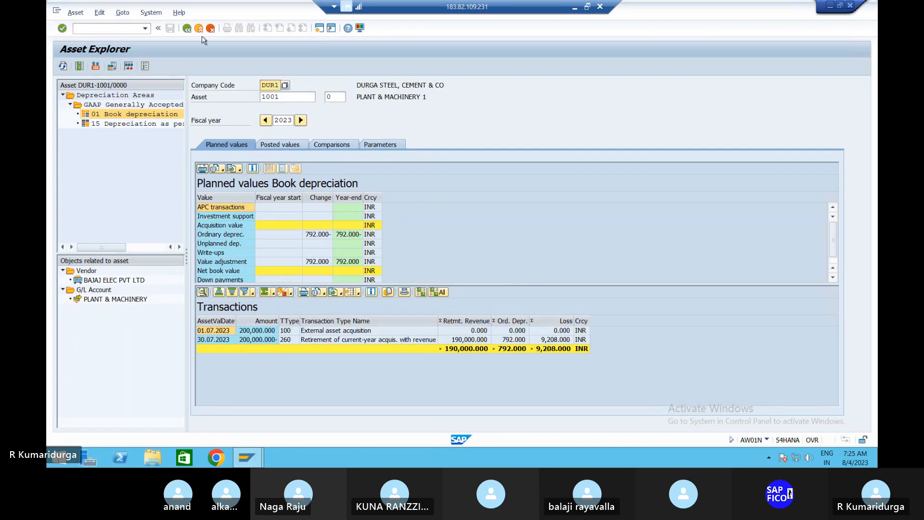
{"action": "left_click", "coordinate": [304, 98]}
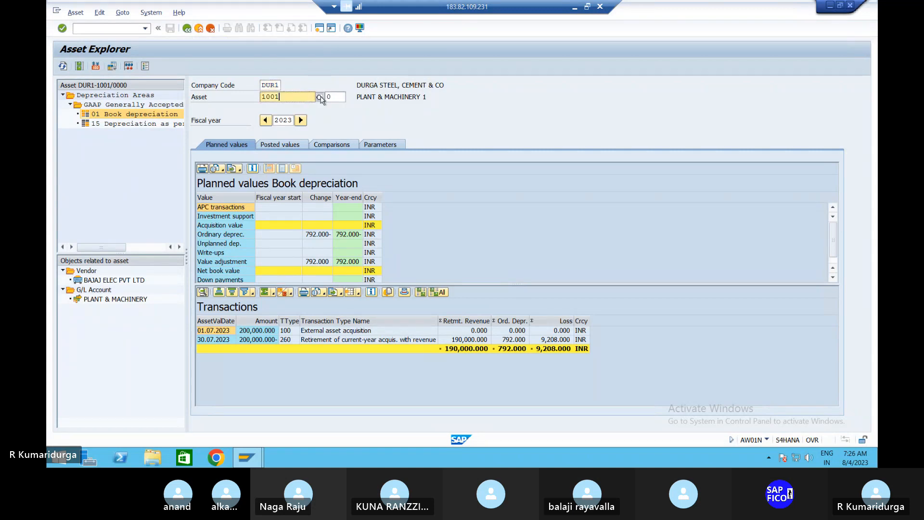
{"action": "left_click", "coordinate": [319, 97]}
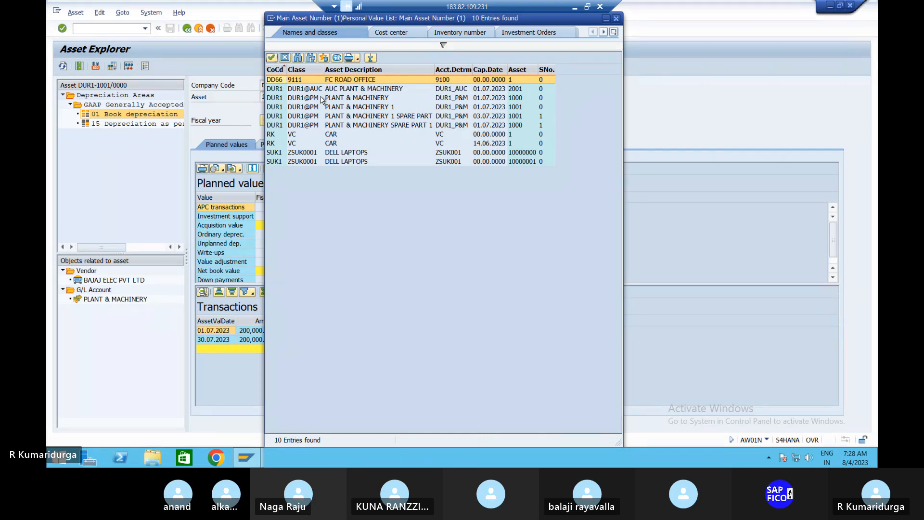
{"action": "left_click", "coordinate": [343, 98]}
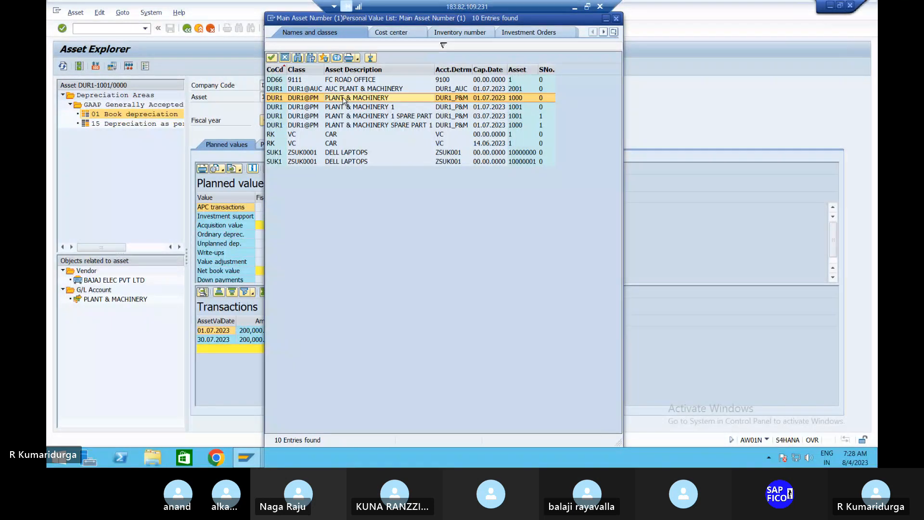
{"action": "left_click", "coordinate": [616, 20]}
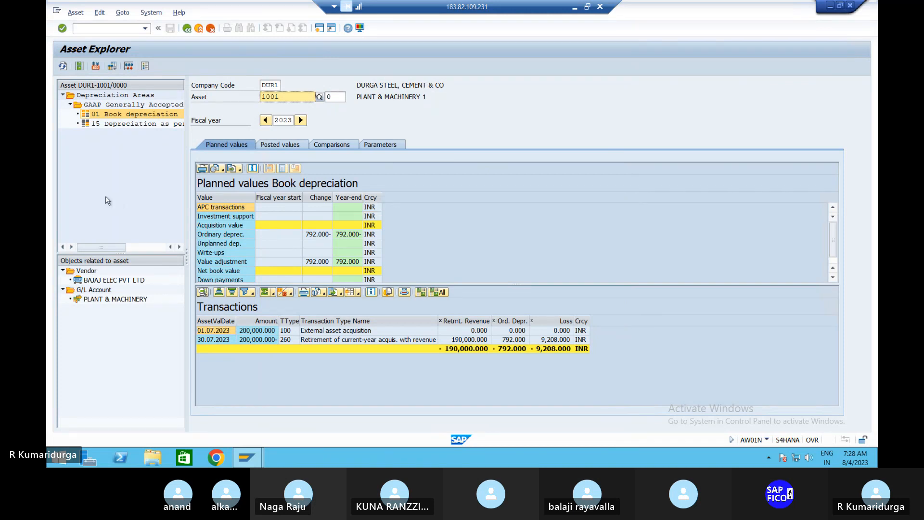
{"action": "left_click", "coordinate": [127, 28]}
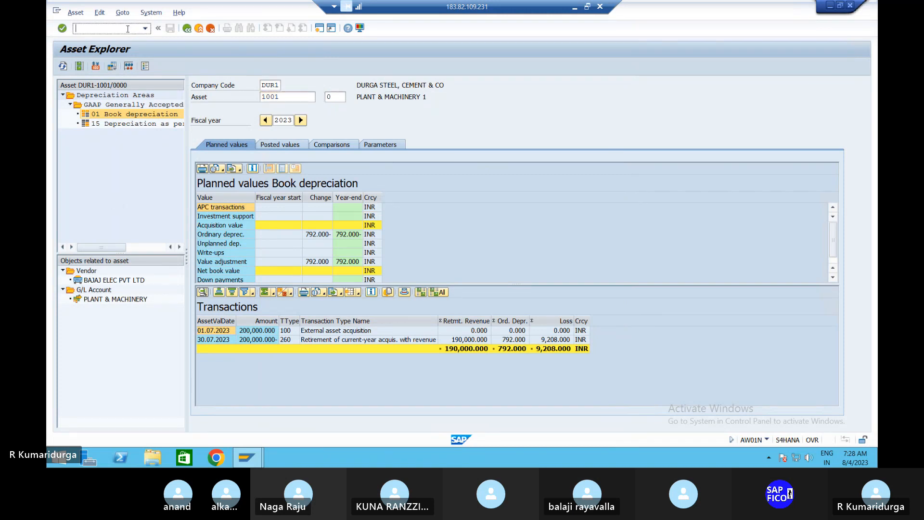
Run AS01 with asset class DUR1@PM for company code DUR1 to reach the master data screen
{"action": "type", "text": "/NAS01"}
{"action": "key", "text": "Return"}
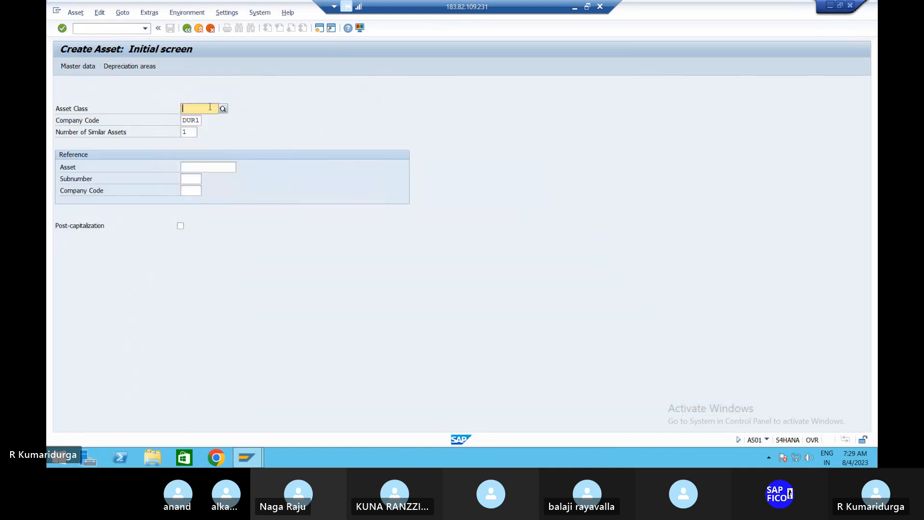
{"action": "type", "text": "DUR"}
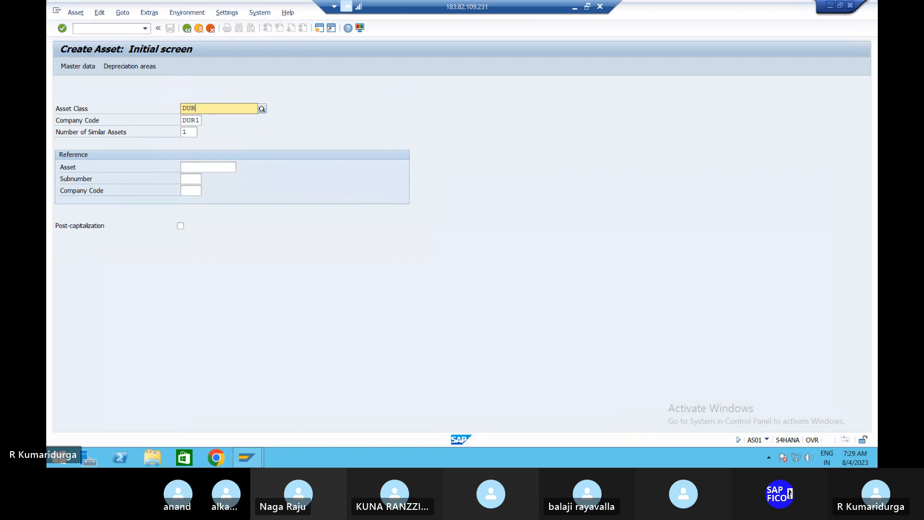
{"action": "type", "text": "1"}
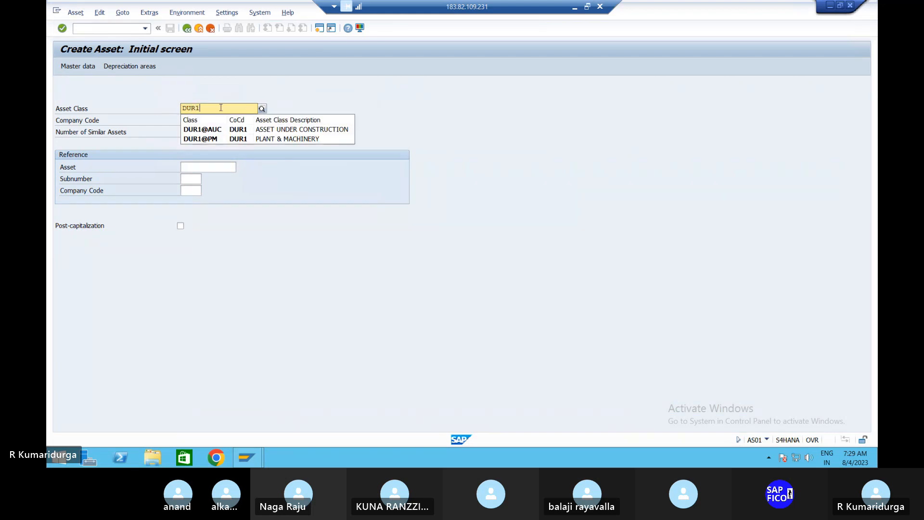
{"action": "key", "text": "Down"}
{"action": "key", "text": "Down"}
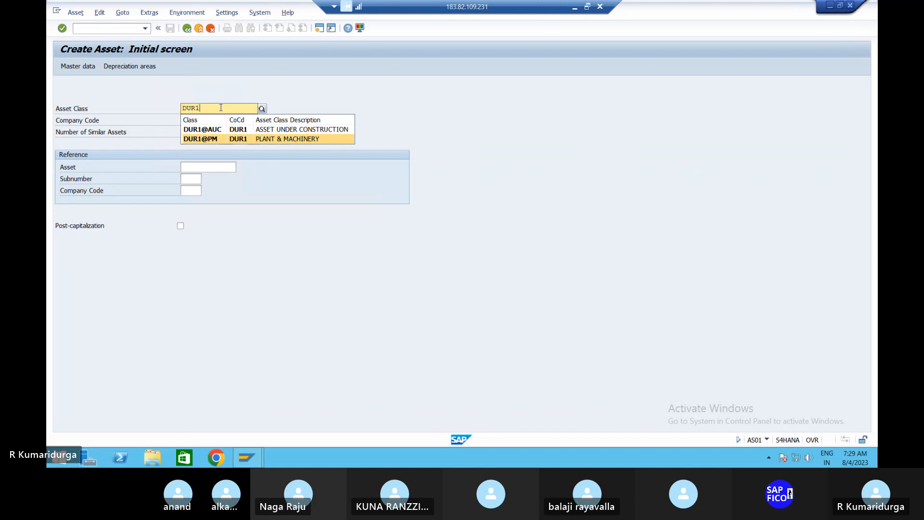
{"action": "key", "text": "Return"}
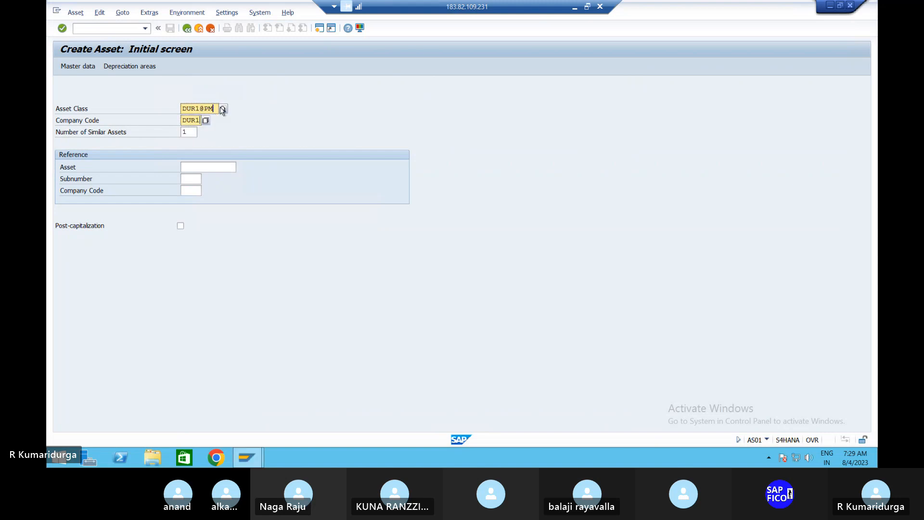
{"action": "key", "text": "Return"}
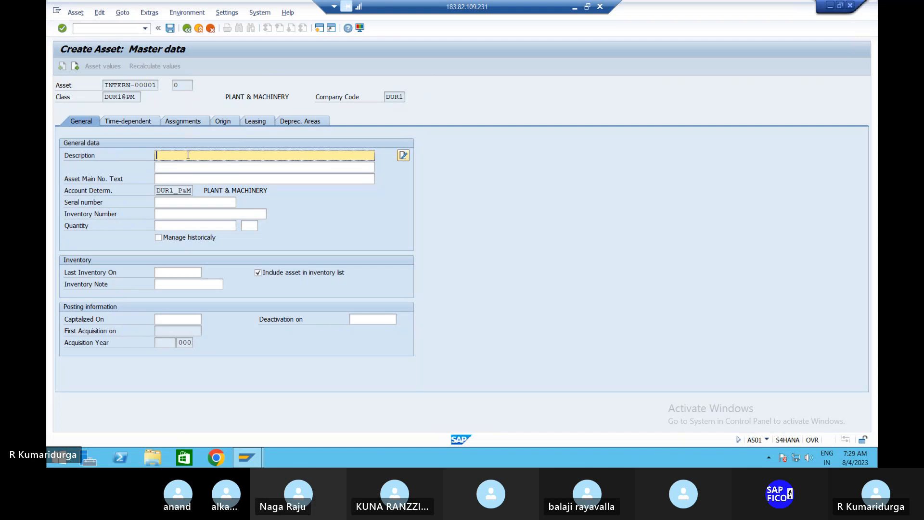
Enter 'SETTELMENT OF THE MAIN ASSET' as the description and copy it into the main number text
{"action": "type", "text": "PL"}
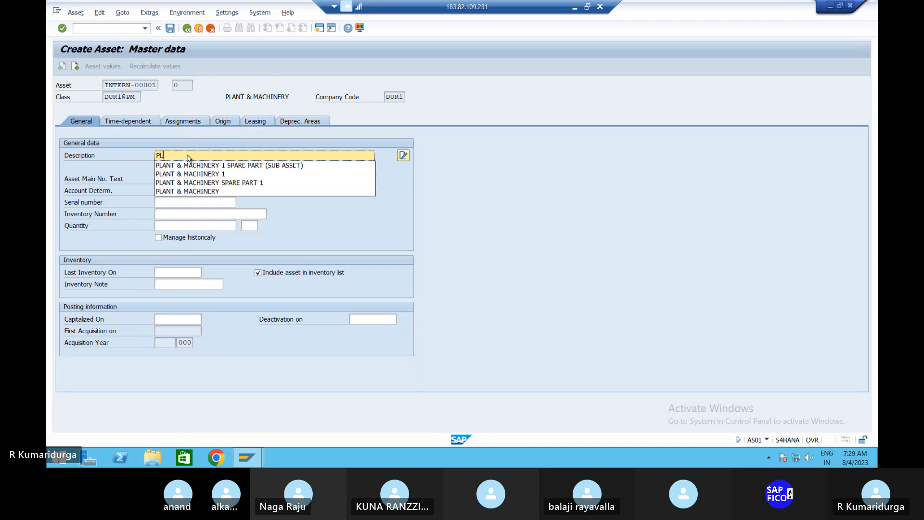
{"action": "key", "text": "Down"}
{"action": "key", "text": "Down"}
{"action": "key", "text": "Return"}
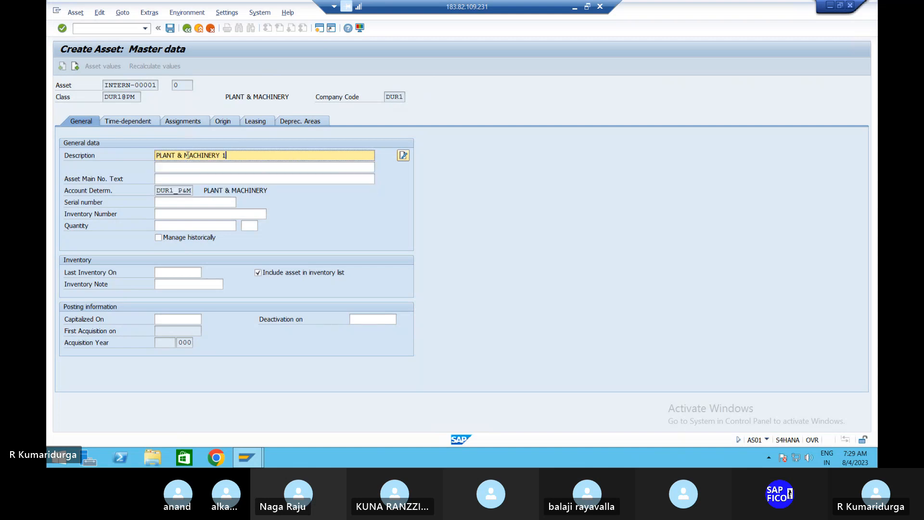
{"action": "key", "text": "BackSpace"}
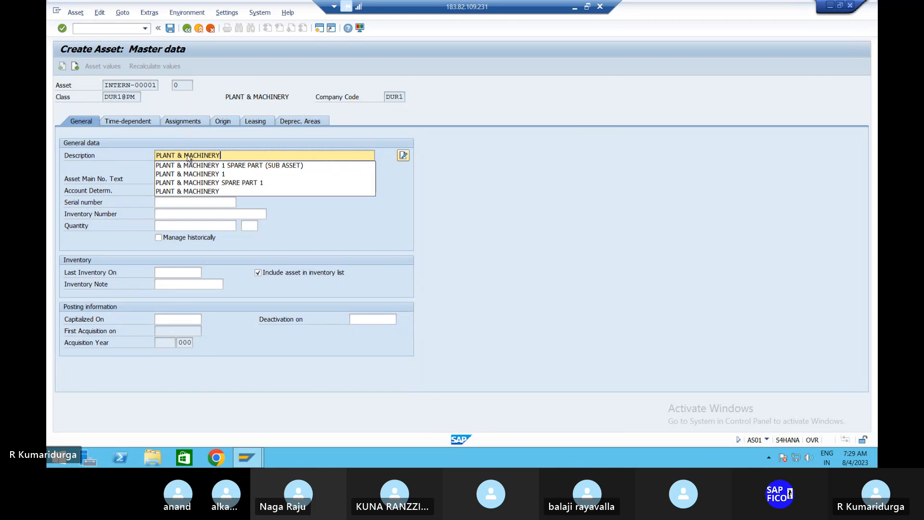
{"action": "key", "text": "BackSpace"}
{"action": "key", "text": "BackSpace"}
{"action": "key", "text": "BackSpace"}
{"action": "key", "text": "BackSpace"}
{"action": "key", "text": "BackSpace"}
{"action": "key", "text": "BackSpace"}
{"action": "key", "text": "BackSpace"}
{"action": "key", "text": "BackSpace"}
{"action": "key", "text": "BackSpace"}
{"action": "key", "text": "BackSpace"}
{"action": "key", "text": "BackSpace"}
{"action": "key", "text": "BackSpace"}
{"action": "key", "text": "BackSpace"}
{"action": "key", "text": "BackSpace"}
{"action": "key", "text": "BackSpace"}
{"action": "key", "text": "BackSpace"}
{"action": "key", "text": "BackSpace"}
{"action": "key", "text": "BackSpace"}
{"action": "type", "text": "SE"}
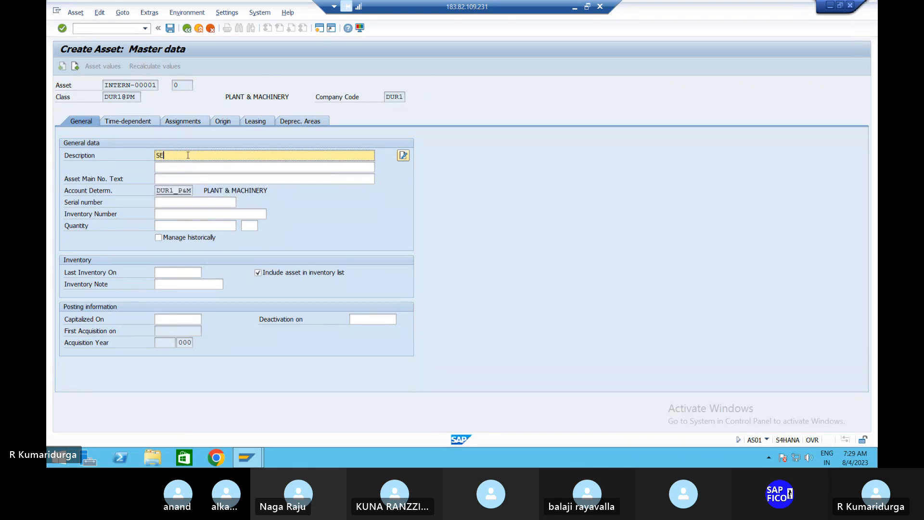
{"action": "type", "text": "TTELMENT OF THE MAIN ASSET"}
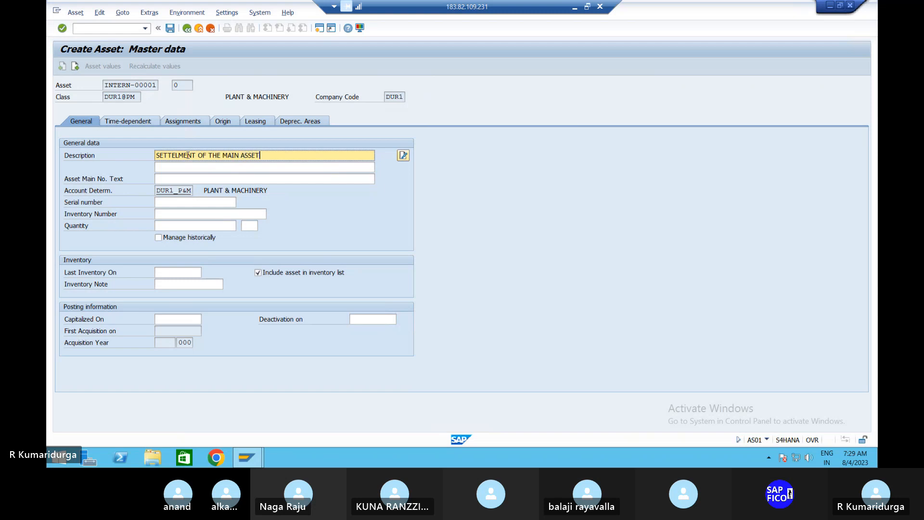
{"action": "key", "text": "Left"}
{"action": "key", "text": "shift+Home"}
{"action": "key", "text": "ctrl+c"}
{"action": "key", "text": "Tab"}
{"action": "key", "text": "shift+Tab"}
{"action": "key", "text": "Tab"}
{"action": "key", "text": "Tab"}
{"action": "key", "text": "ctrl+v"}
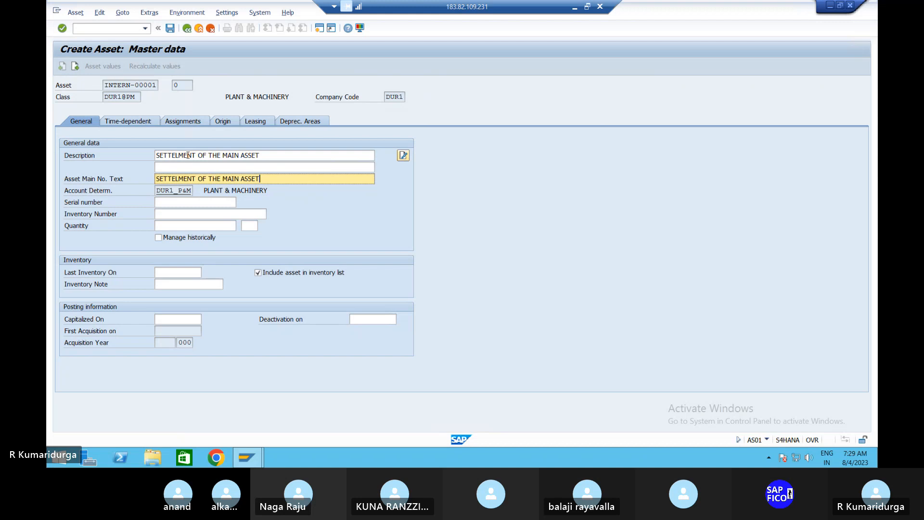
Set the Capitalized On date to 01.08.2023
{"action": "left_click", "coordinate": [165, 319]}
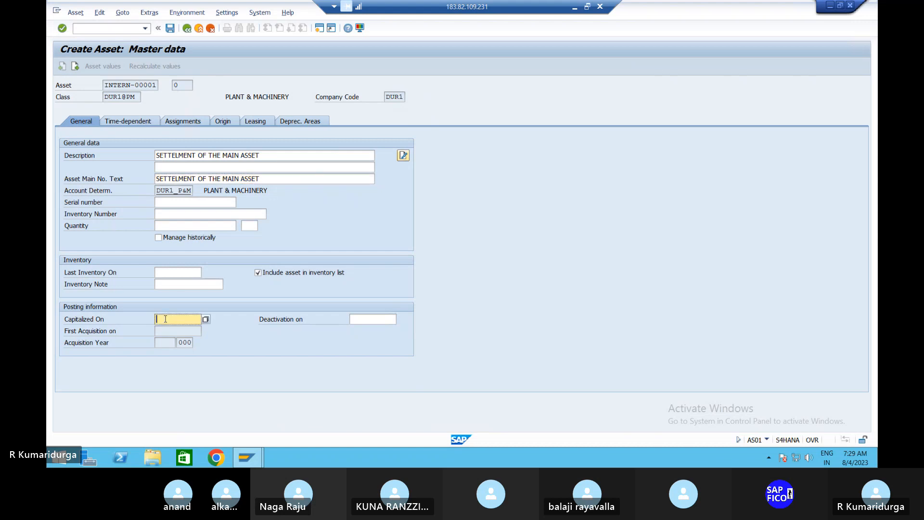
{"action": "type", "text": "01.08"}
{"action": "key", "text": "BackSpace"}
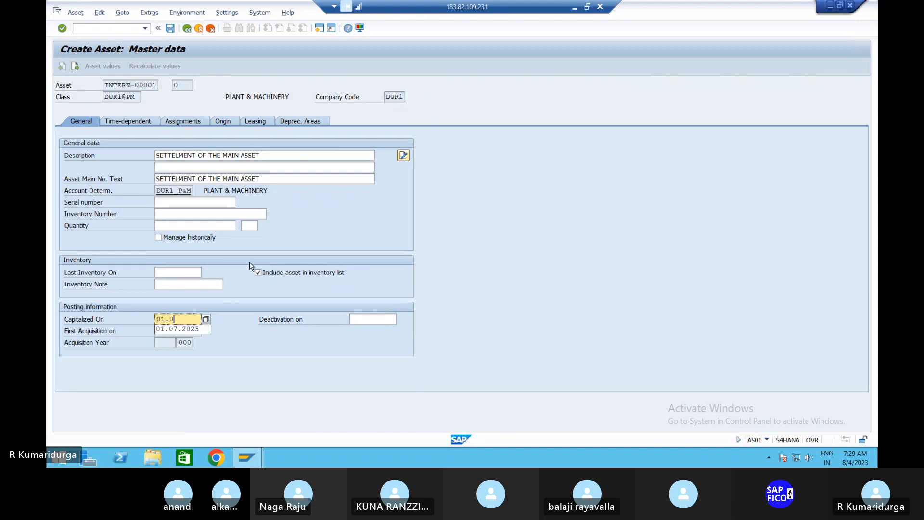
{"action": "type", "text": "7"}
{"action": "key", "text": "BackSpace"}
{"action": "type", "text": "8"}
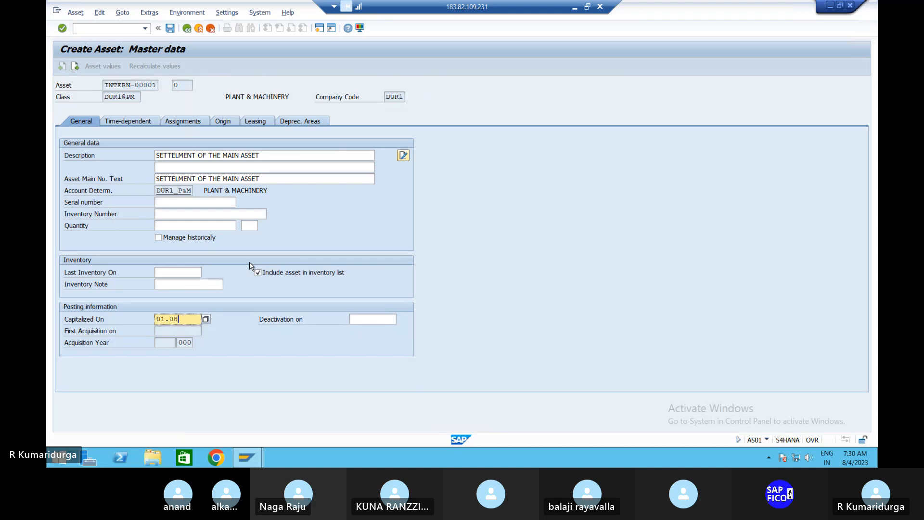
{"action": "type", "text": ".2023"}
{"action": "key", "text": "Return"}
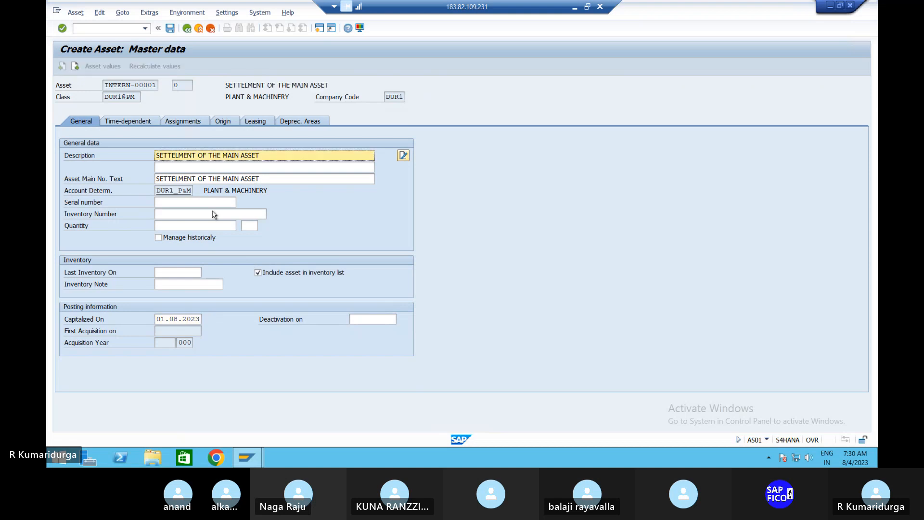
{"action": "left_click", "coordinate": [146, 121]}
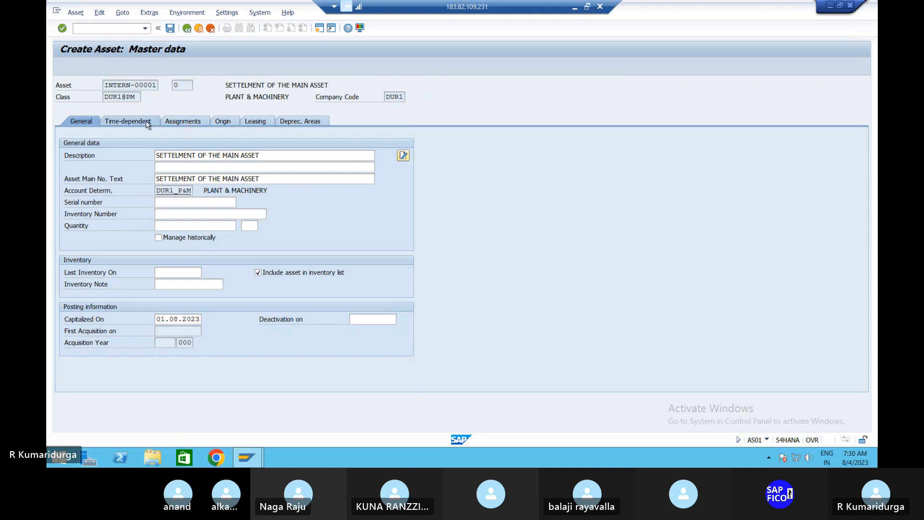
Assign business area TIBA and depreciation key DEP1 to the asset
{"action": "type", "text": "TIBA"}
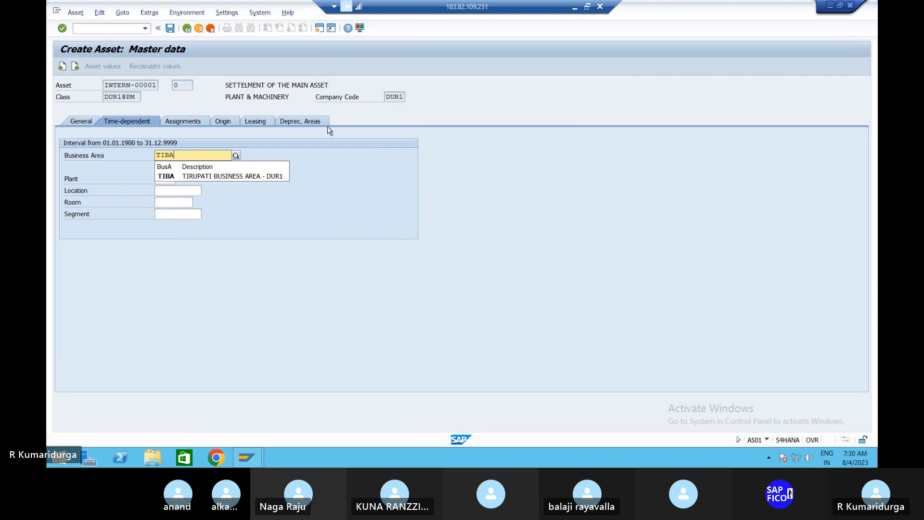
{"action": "key", "text": "Return"}
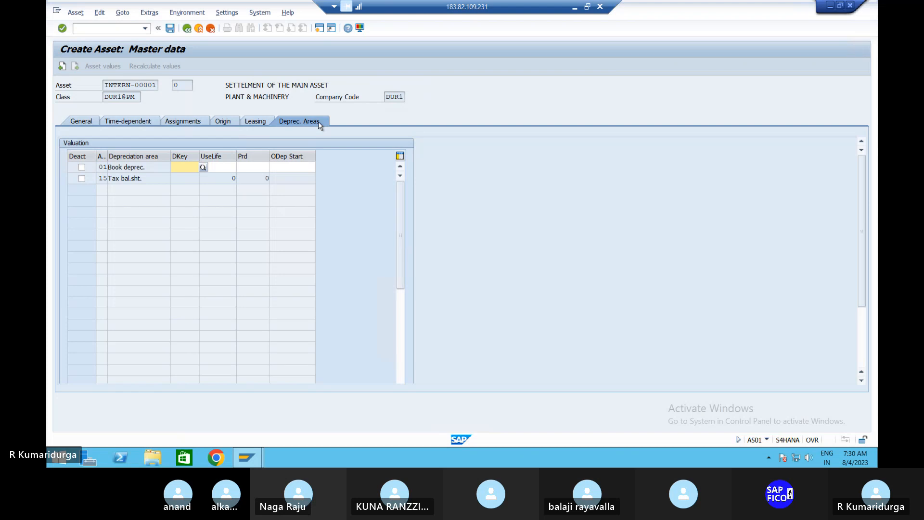
{"action": "type", "text": "DE"}
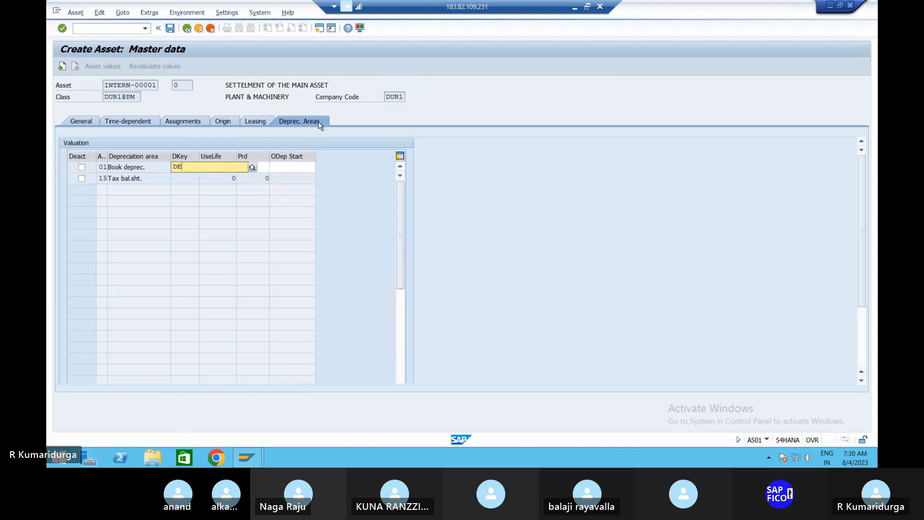
{"action": "type", "text": "P"}
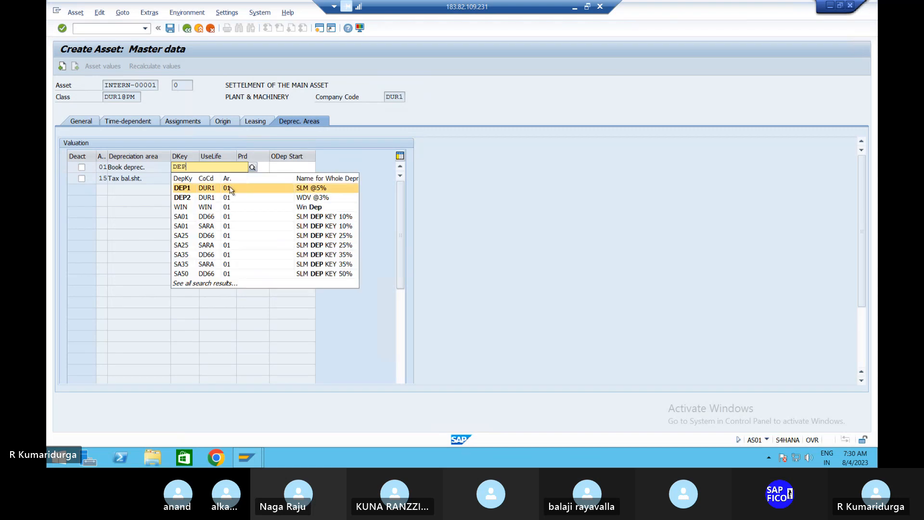
{"action": "left_click", "coordinate": [225, 191]}
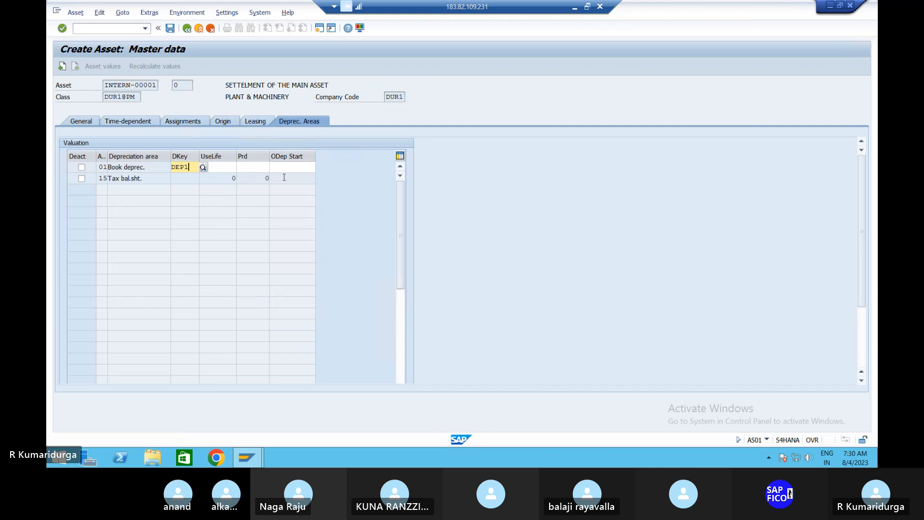
Give book depreciation a 2-year useful life starting 01.08.2023 and save as asset 1002
{"action": "left_click", "coordinate": [232, 168]}
{"action": "type", "text": "2"}
{"action": "key", "text": "Tab"}
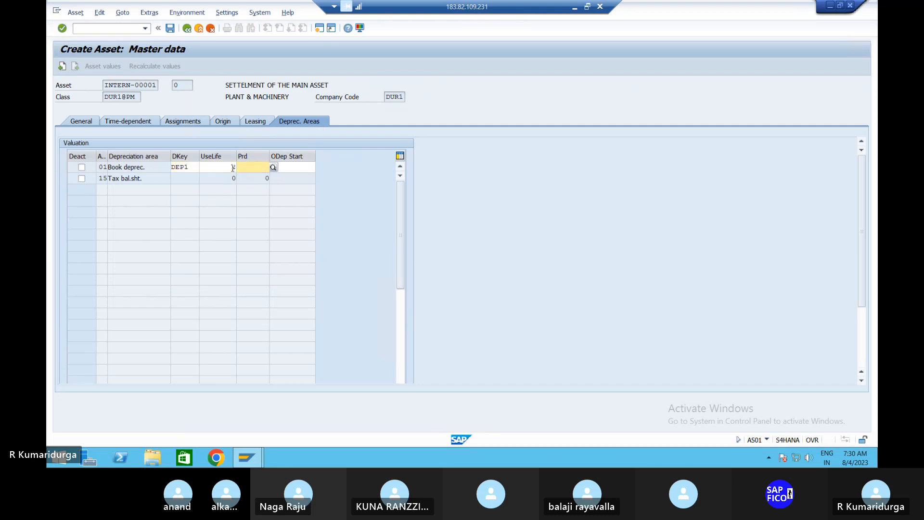
{"action": "key", "text": "Tab"}
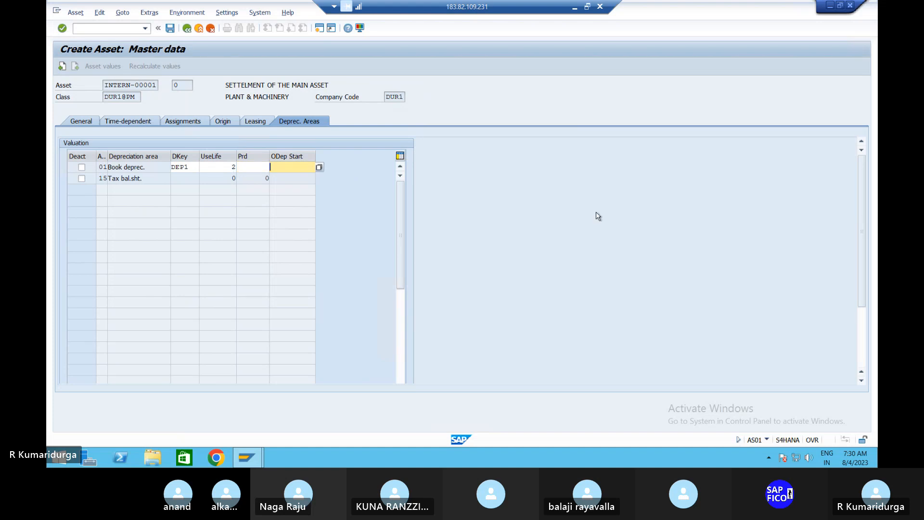
{"action": "type", "text": "01.08.2023"}
{"action": "key", "text": "Return"}
{"action": "left_click", "coordinate": [170, 29]}
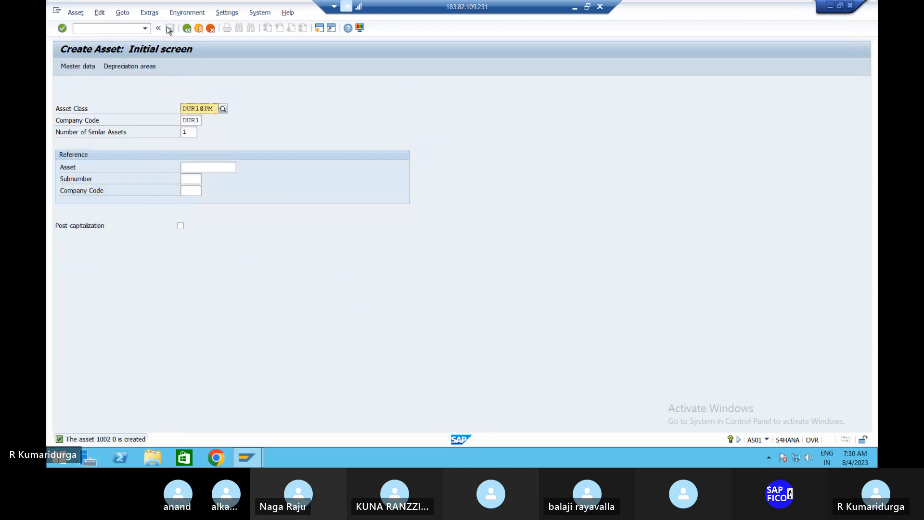
Enter /n in the command field to leave Create Asset for SAP Easy Access
{"action": "left_click", "coordinate": [123, 30]}
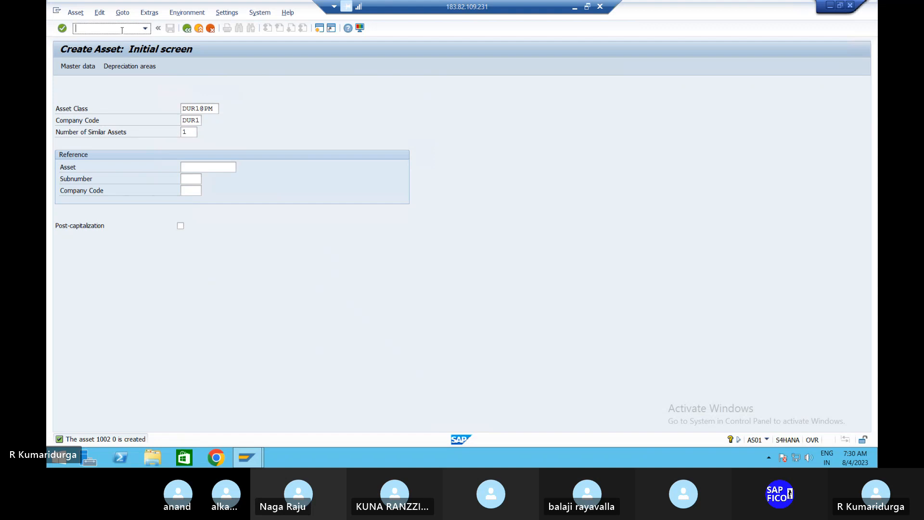
{"action": "type", "text": "84"}
{"action": "key", "text": "BackSpace"}
{"action": "key", "text": "BackSpace"}
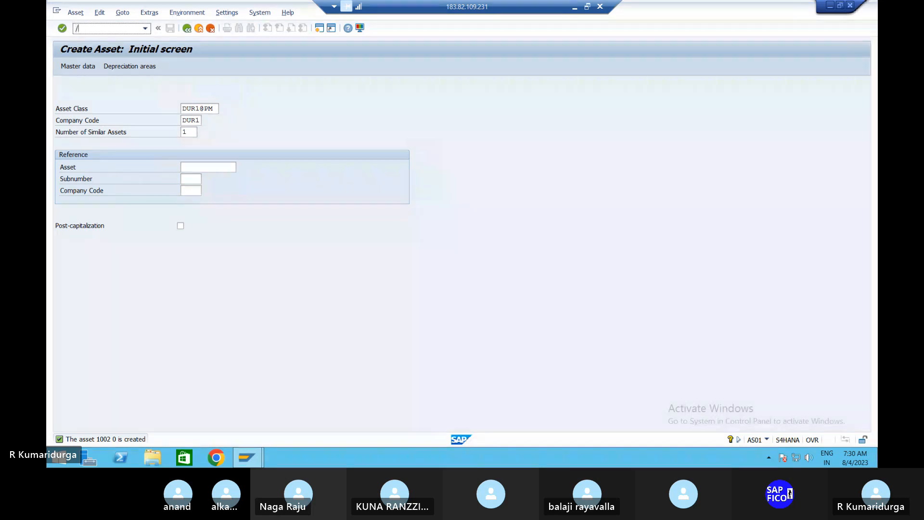
{"action": "type", "text": "/n"}
{"action": "key", "text": "Return"}
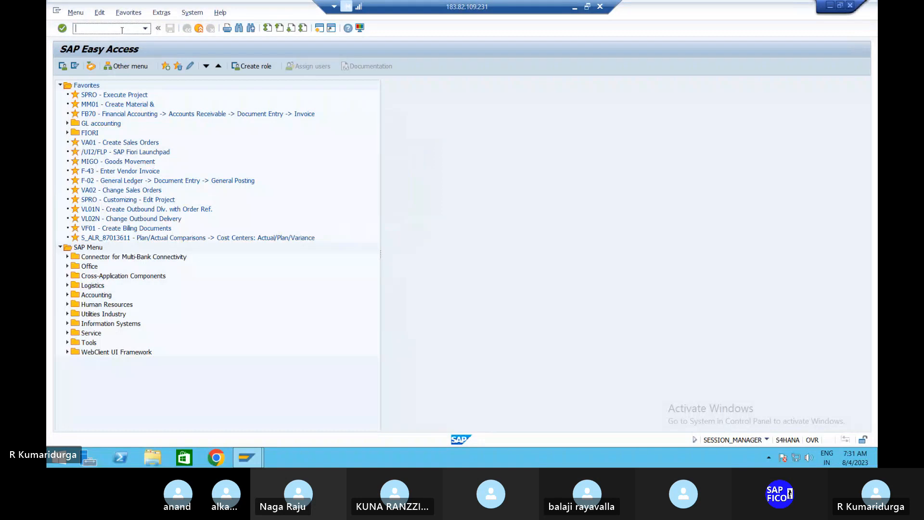
Read the AIAB settlement step in the Notepad notes, then return to the SAP remote session
{"action": "left_click", "coordinate": [574, 8]}
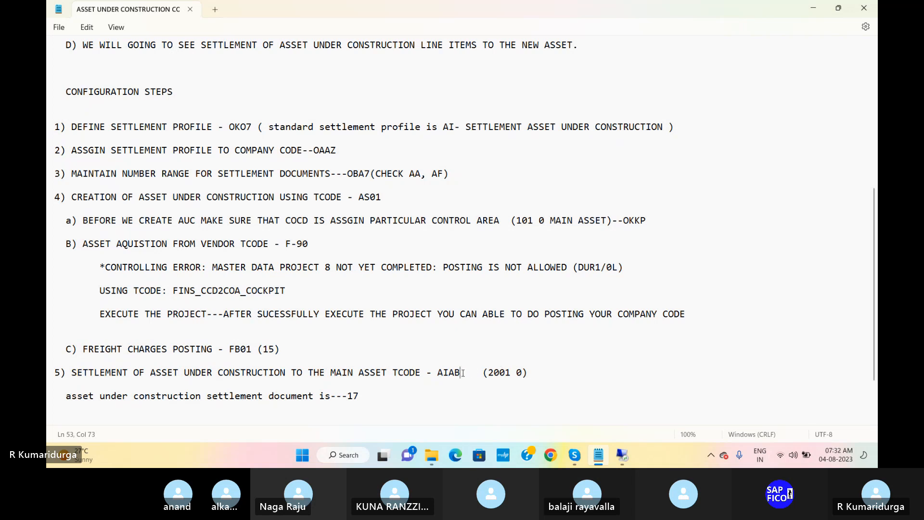
{"action": "double_click", "coordinate": [463, 373]}
{"action": "left_click", "coordinate": [444, 373]}
{"action": "left_click", "coordinate": [621, 455]}
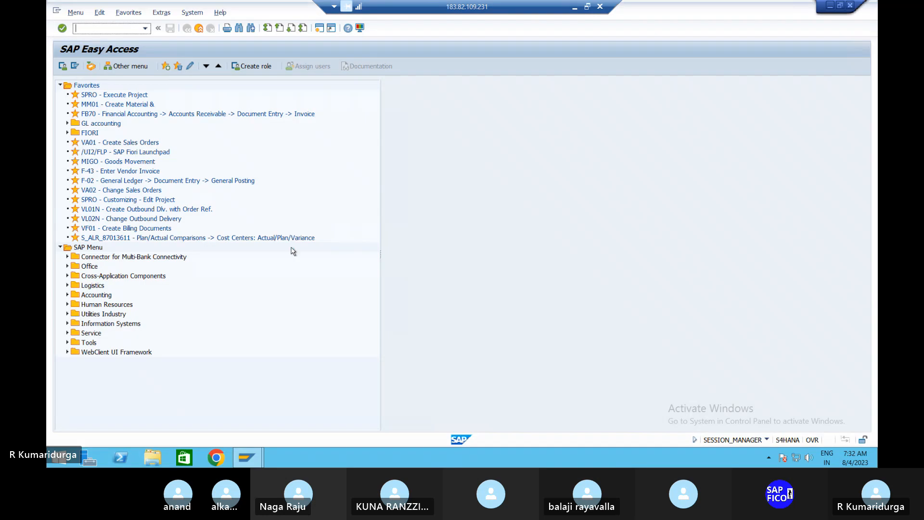
Start AIAB and execute the settlement selection for asset 1002
{"action": "type", "text": "AIAB"}
{"action": "key", "text": "Return"}
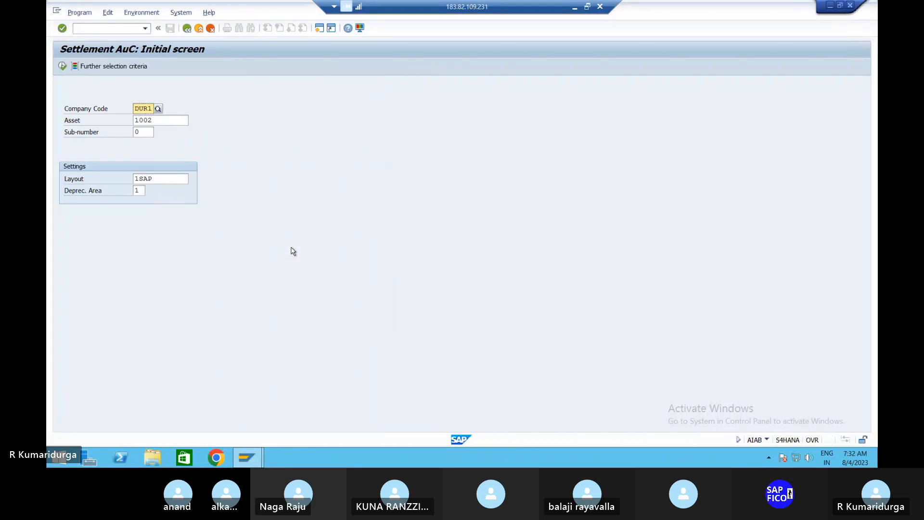
{"action": "left_click", "coordinate": [61, 70]}
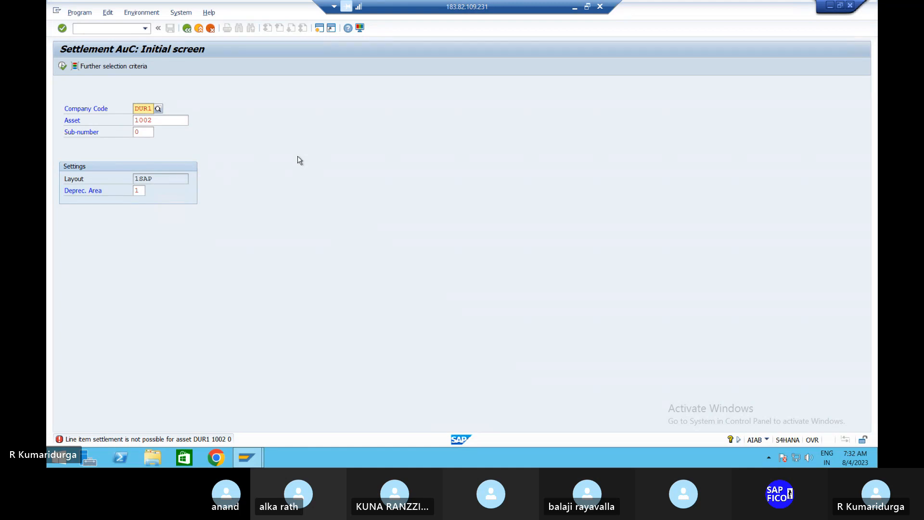
Clear asset 1002 and sub-number 0, then choose AuC asset 2001 from the asset list
{"action": "left_click", "coordinate": [172, 116]}
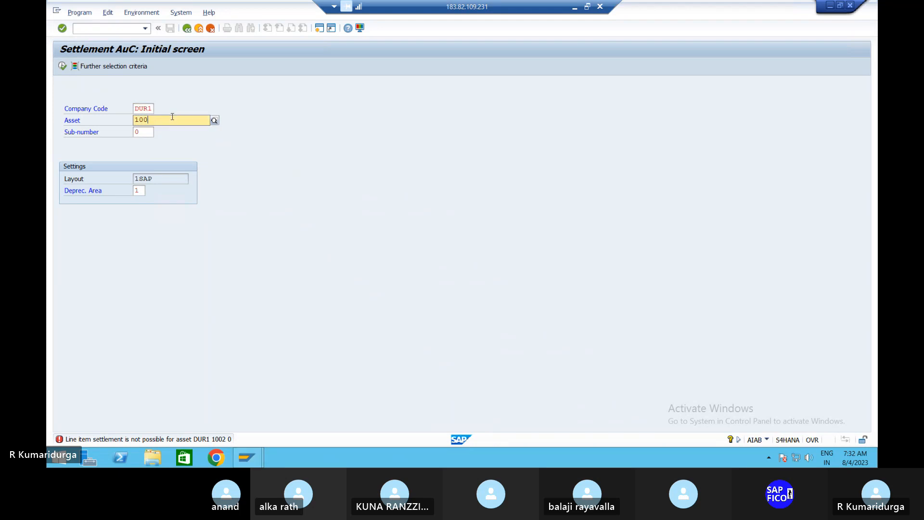
{"action": "key", "text": "BackSpace"}
{"action": "key", "text": "BackSpace"}
{"action": "key", "text": "BackSpace"}
{"action": "key", "text": "BackSpace"}
{"action": "left_click", "coordinate": [147, 133]}
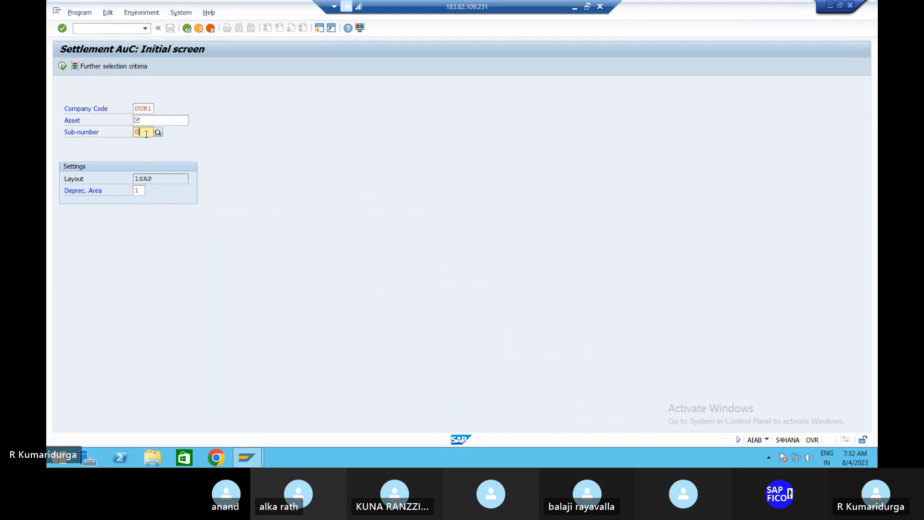
{"action": "key", "text": "BackSpace"}
{"action": "left_click", "coordinate": [166, 120]}
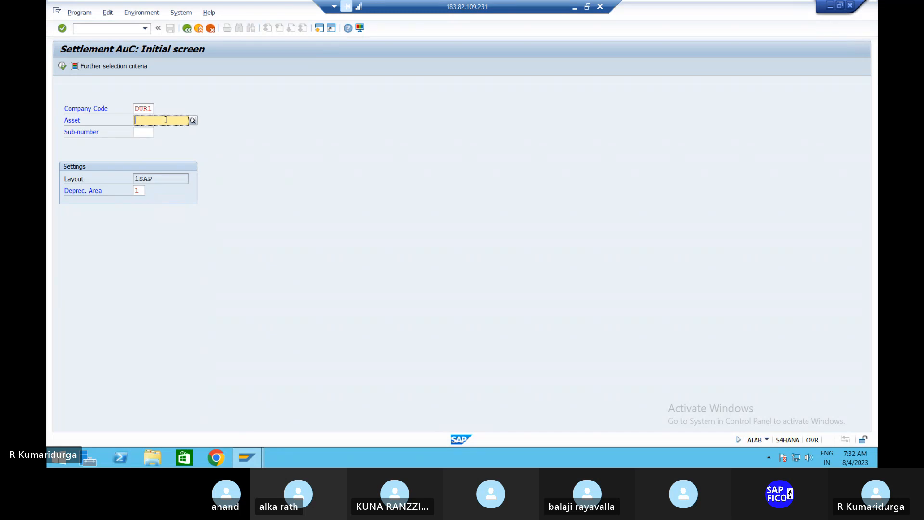
{"action": "left_click", "coordinate": [192, 120]}
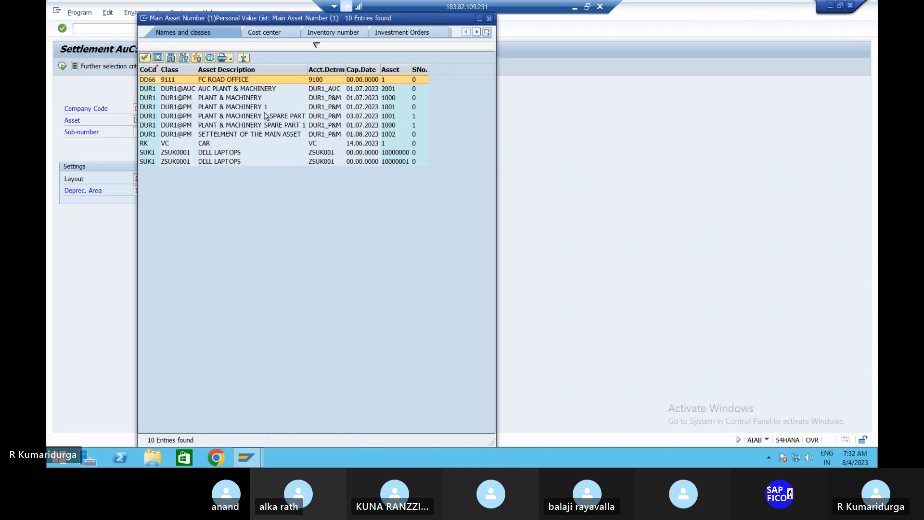
{"action": "double_click", "coordinate": [235, 90]}
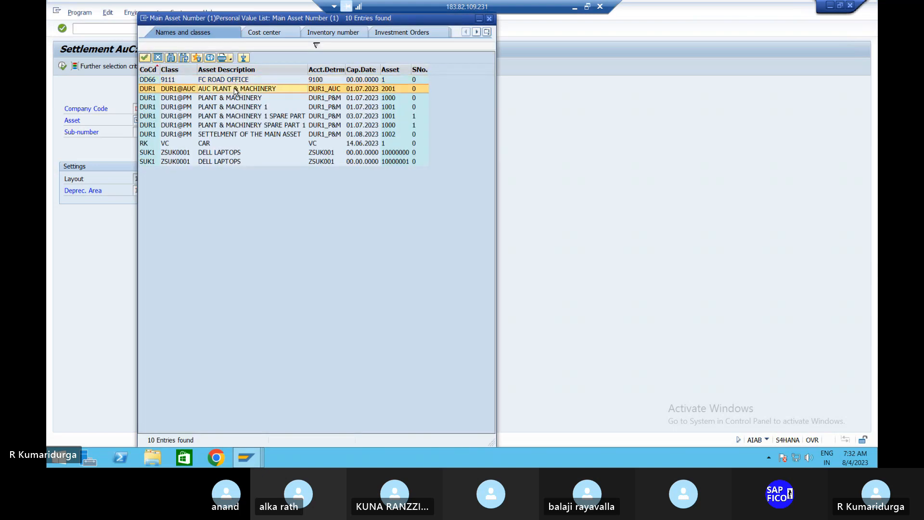
List asset 2001's line items and open the settlement rule for document 48's 500,000 line
{"action": "key", "text": "F8"}
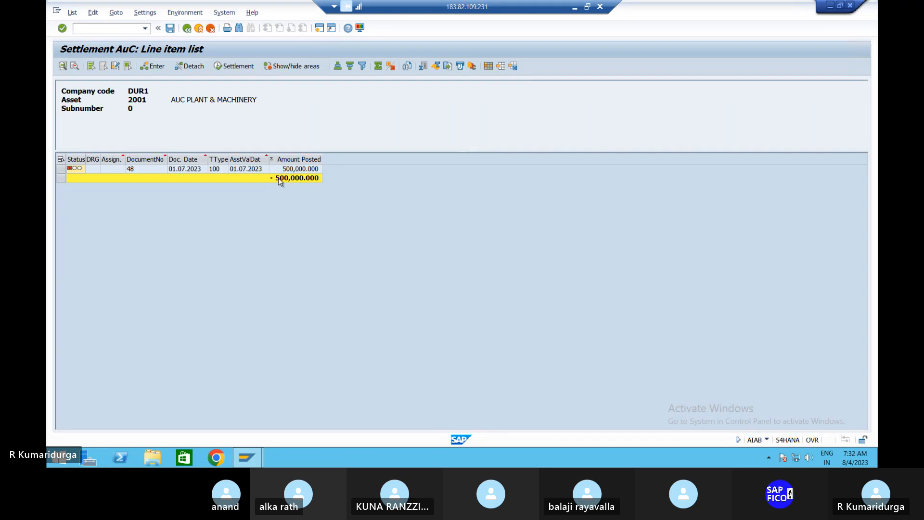
{"action": "left_click", "coordinate": [191, 171]}
{"action": "left_click", "coordinate": [94, 167]}
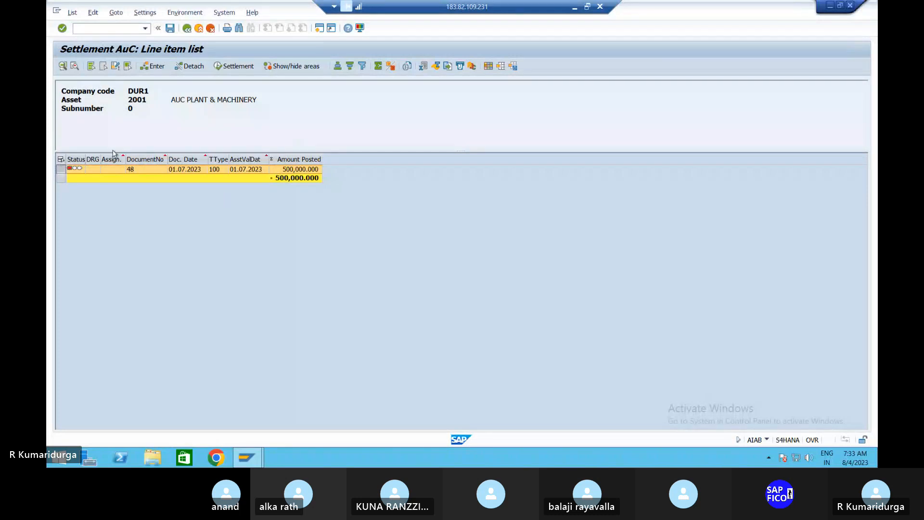
{"action": "left_click", "coordinate": [152, 67]}
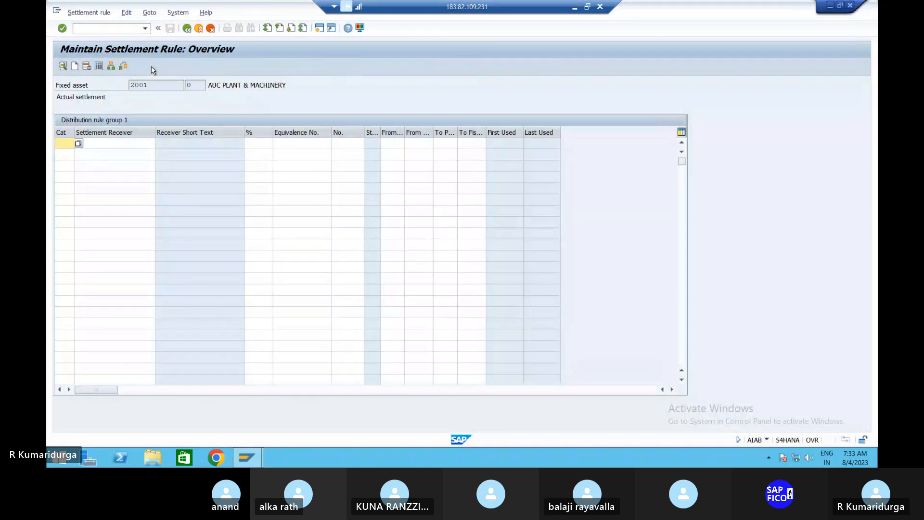
Set receiver category FXA and receiver asset 1002-0, found by searching company code DUR1
{"action": "left_click", "coordinate": [78, 145]}
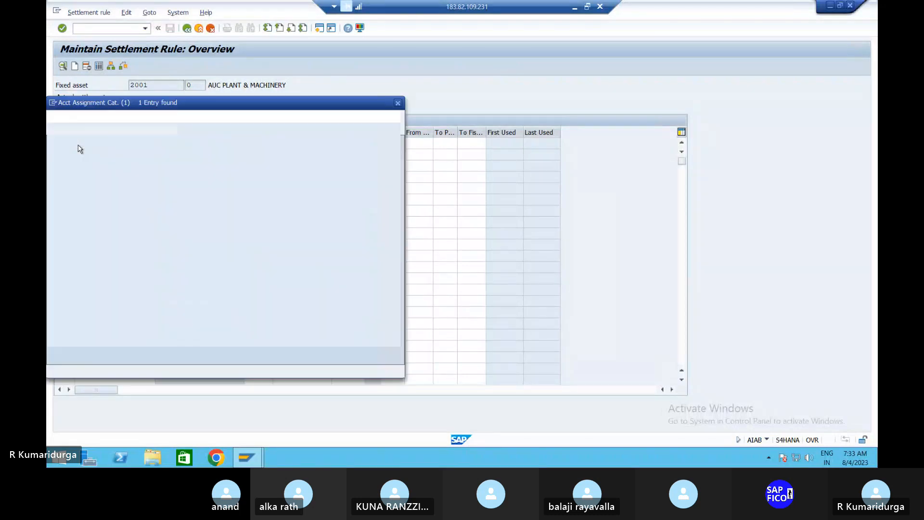
{"action": "double_click", "coordinate": [71, 166]}
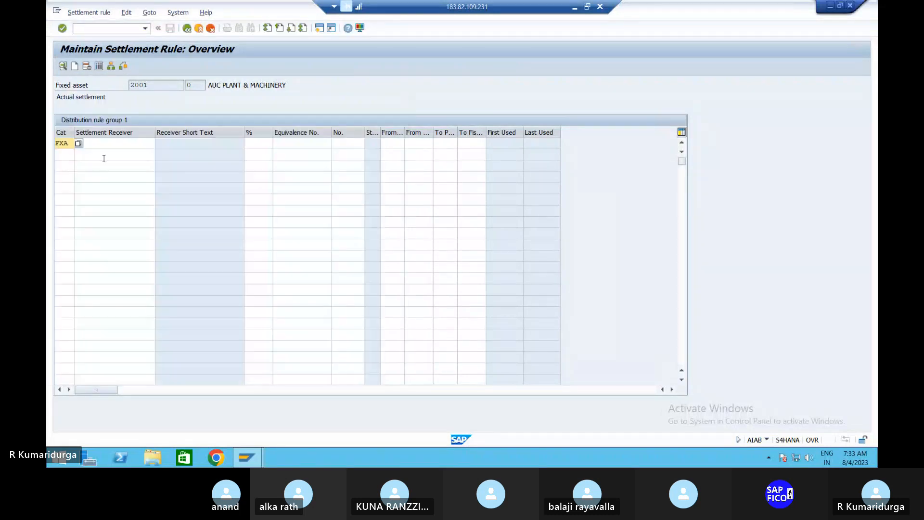
{"action": "left_click", "coordinate": [131, 143]}
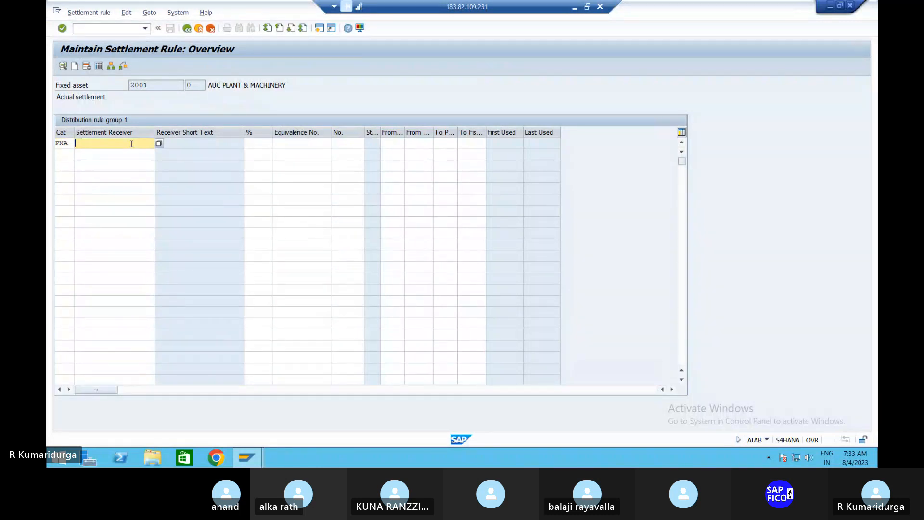
{"action": "left_click", "coordinate": [159, 143]}
{"action": "key", "text": "F4"}
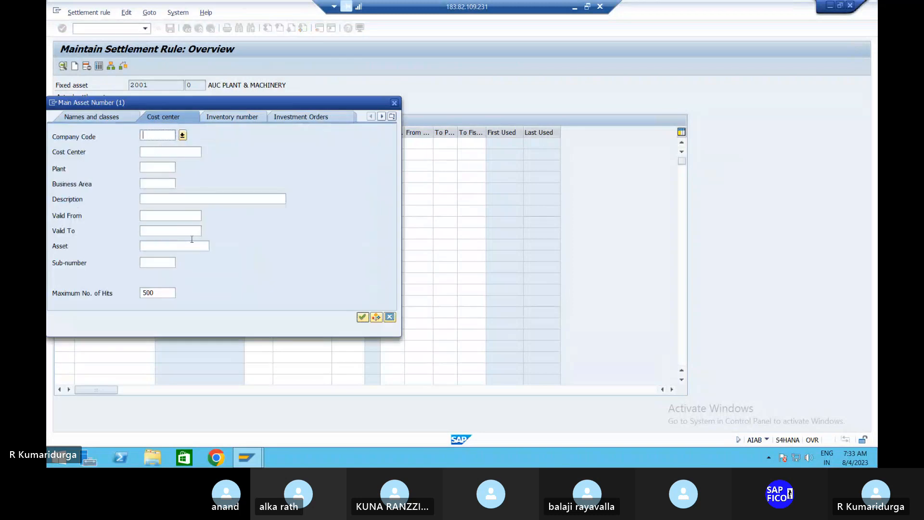
{"action": "type", "text": "DUR1"}
{"action": "key", "text": "Return"}
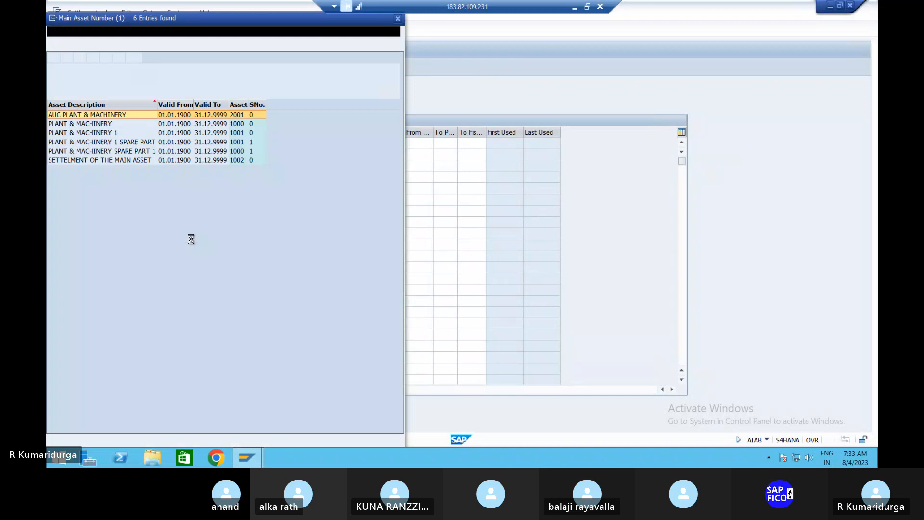
{"action": "left_click", "coordinate": [73, 162]}
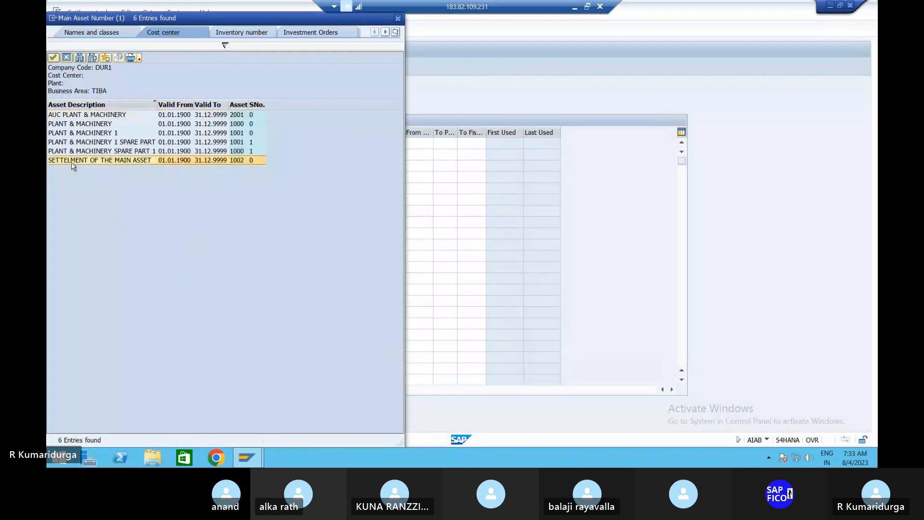
{"action": "double_click", "coordinate": [99, 160]}
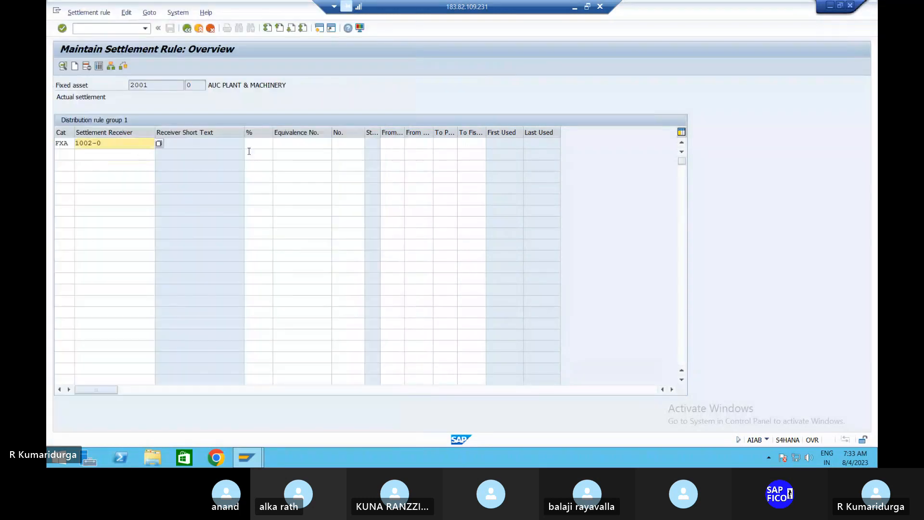
Give the receiver a 100% share, validate the rule, and go back to the line item list
{"action": "left_click", "coordinate": [264, 143]}
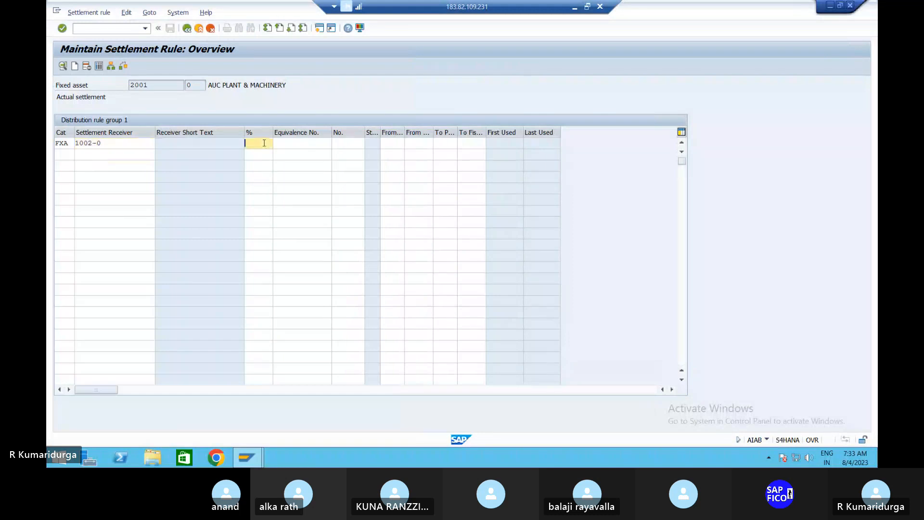
{"action": "type", "text": "100"}
{"action": "key", "text": "Tab"}
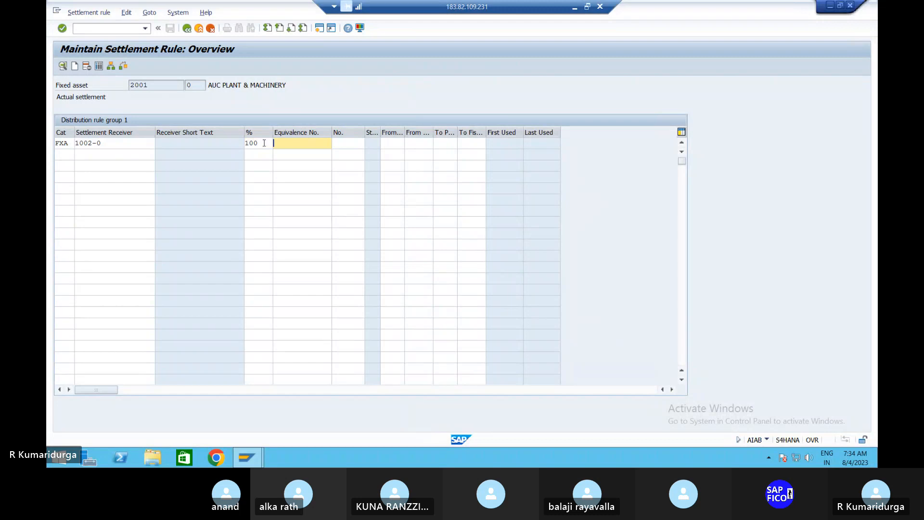
{"action": "key", "text": "Return"}
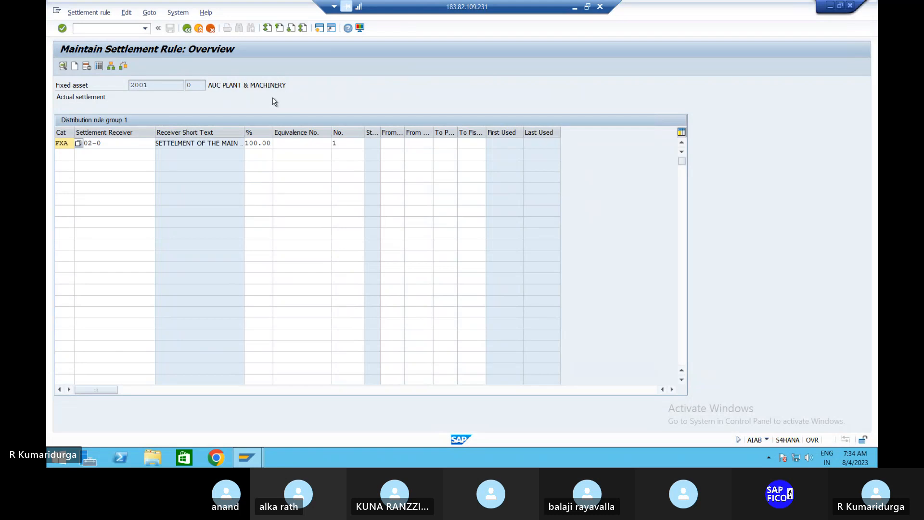
{"action": "left_click", "coordinate": [187, 29]}
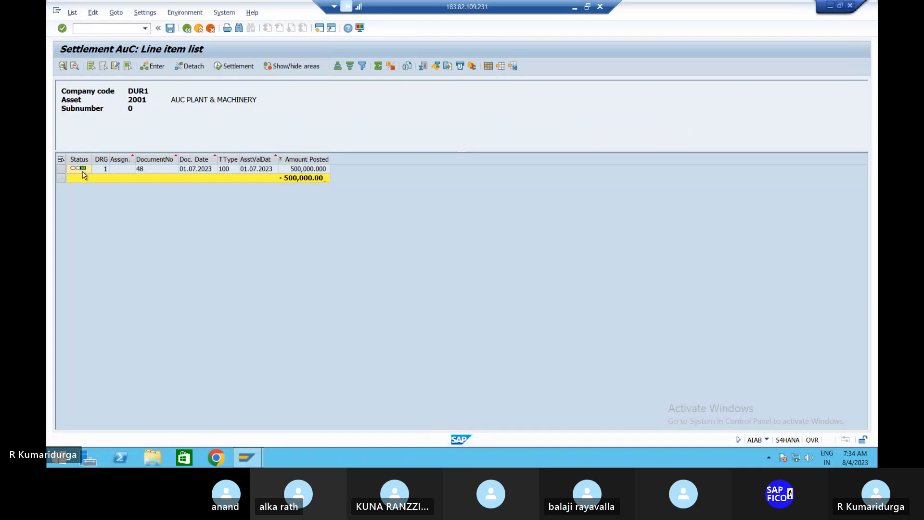
Start Settlement from the line item list and confirm saving the distribution rules
{"action": "left_click", "coordinate": [238, 68]}
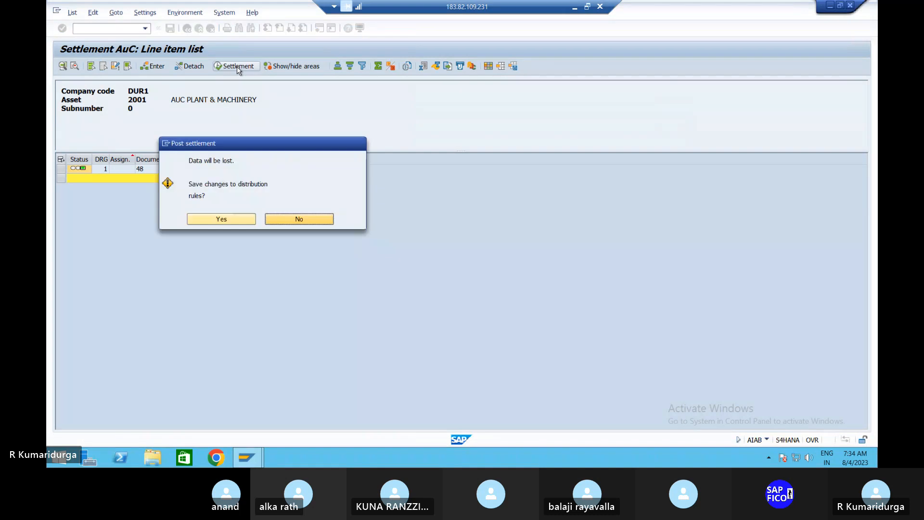
{"action": "left_click", "coordinate": [223, 217]}
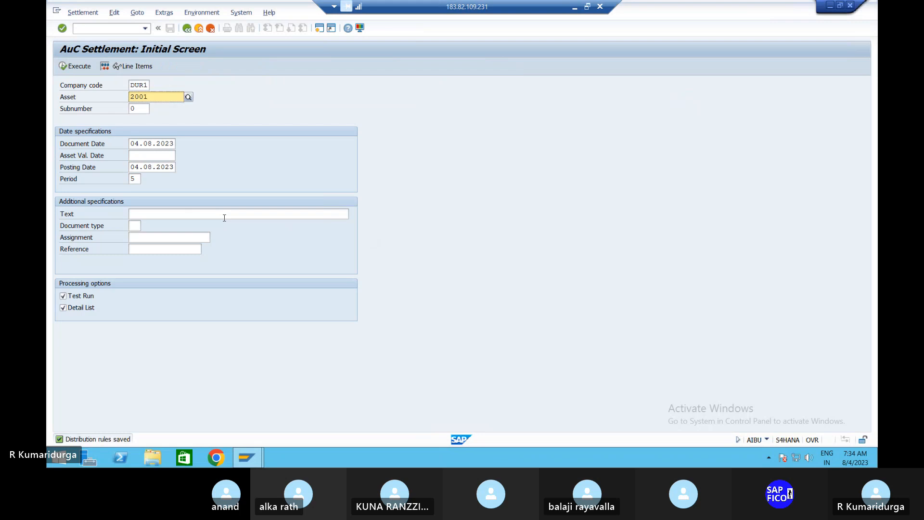
{"action": "left_click", "coordinate": [80, 68]}
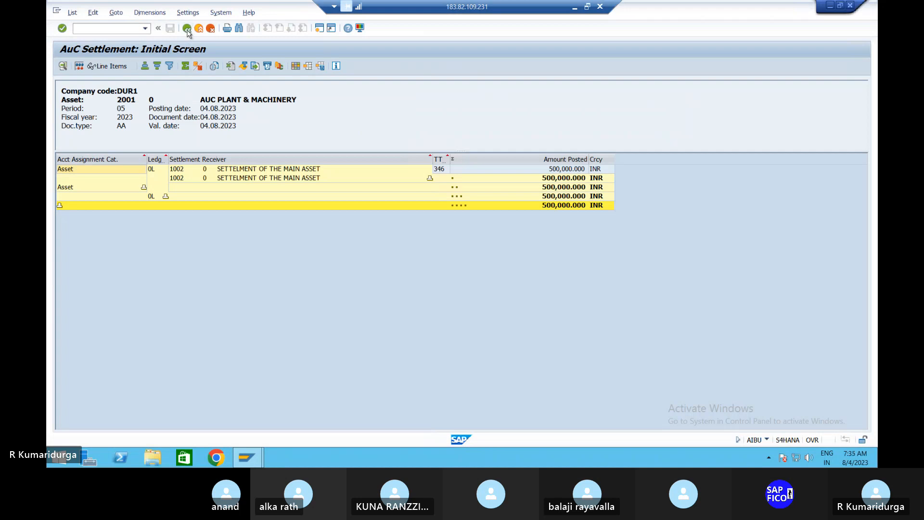
{"action": "left_click", "coordinate": [186, 28]}
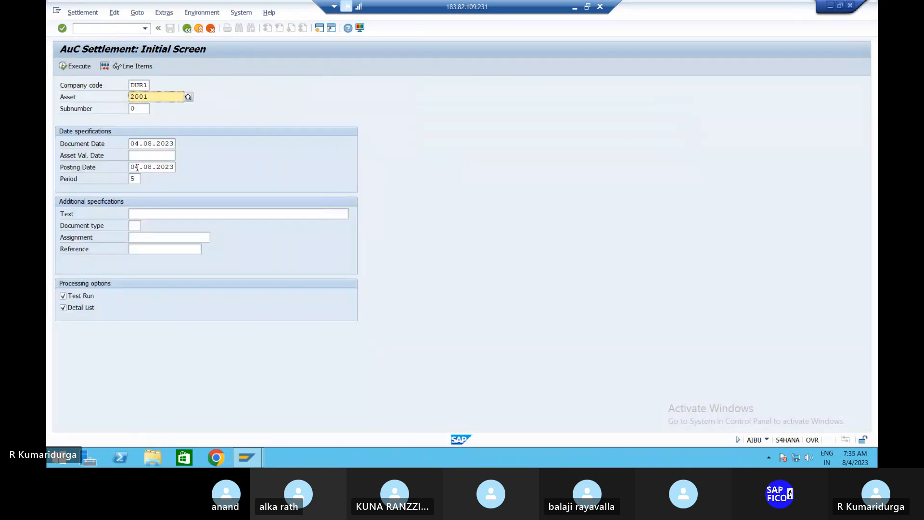
Enter asset value date 04.08.2023, untick Test Run, and execute the live settlement
{"action": "left_click", "coordinate": [153, 155]}
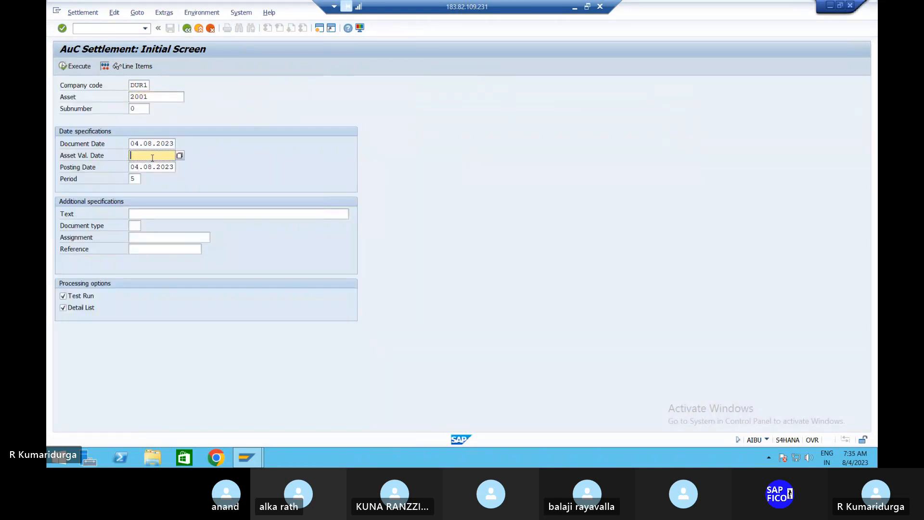
{"action": "type", "text": "04.08.2023"}
{"action": "left_click", "coordinate": [63, 300]}
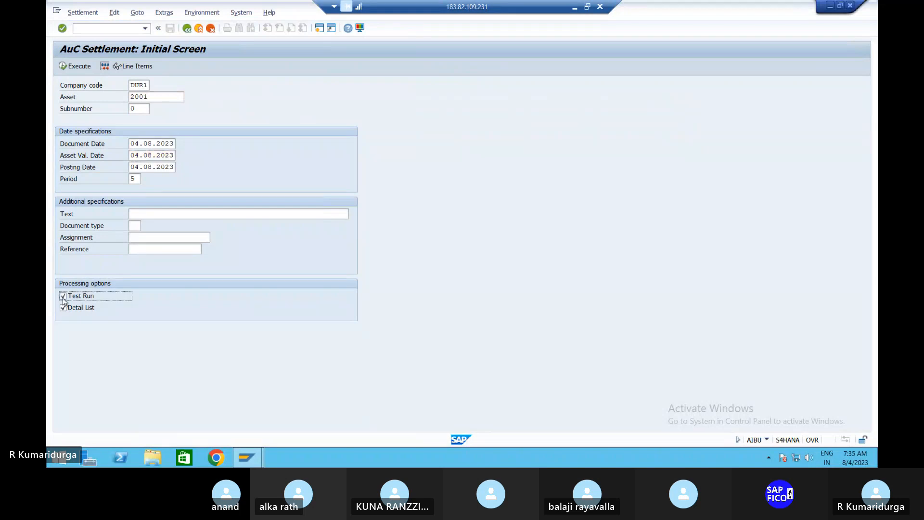
{"action": "left_click", "coordinate": [63, 299]}
{"action": "left_click", "coordinate": [130, 156]}
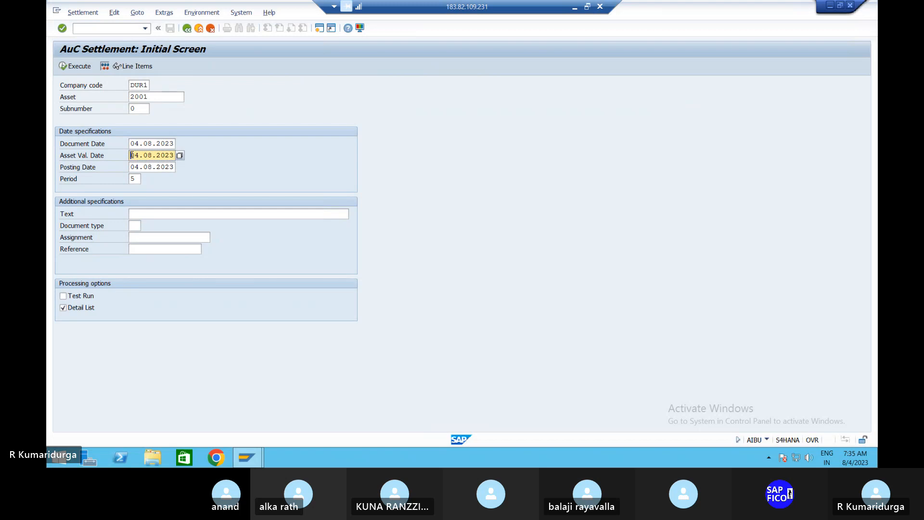
{"action": "type", "text": "01"}
{"action": "type", "text": "4"}
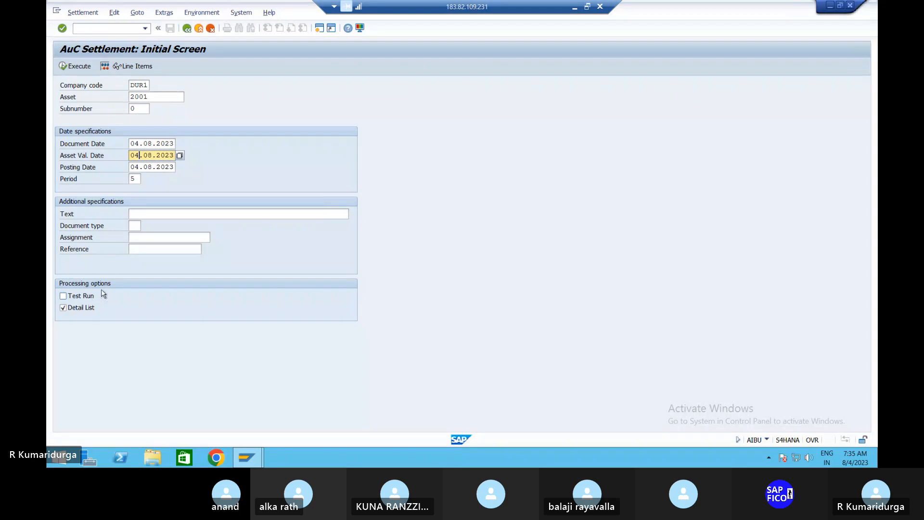
{"action": "left_click", "coordinate": [60, 66]}
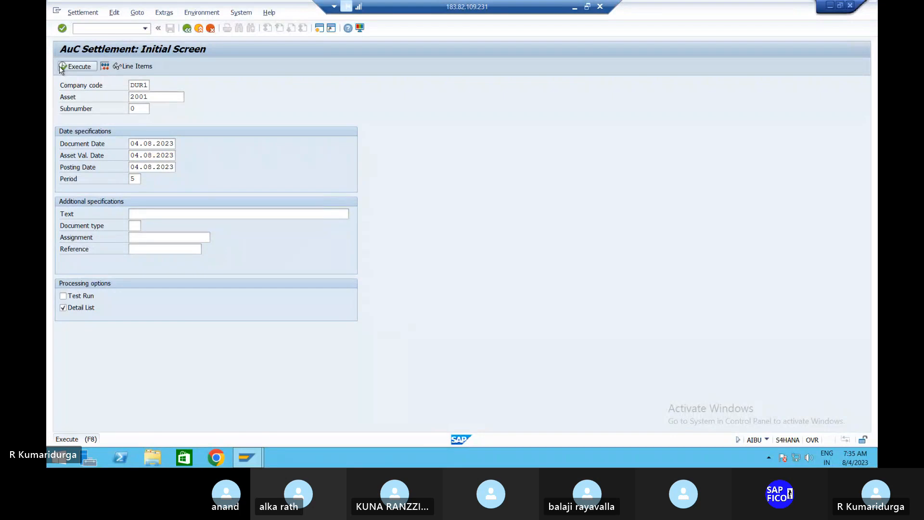
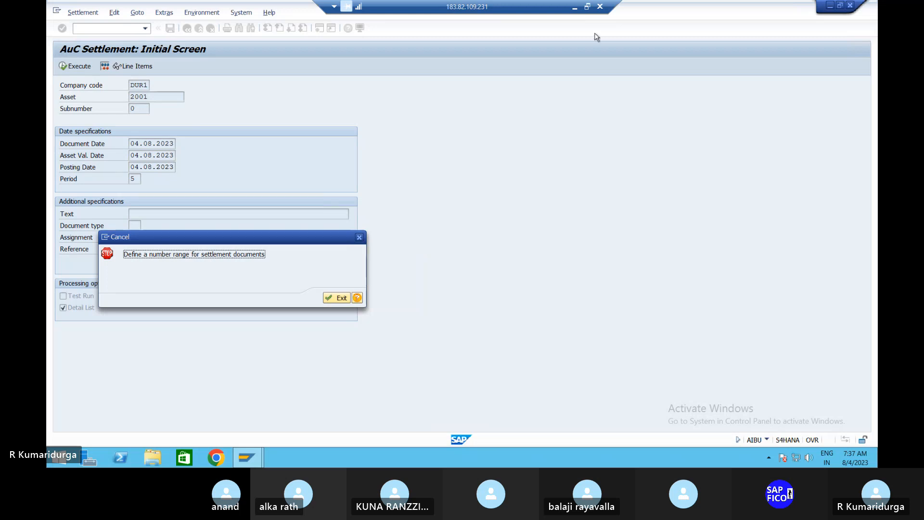
Minimize the remote session and scroll the Notepad notes to the five AuC settlement steps
{"action": "left_click", "coordinate": [574, 7]}
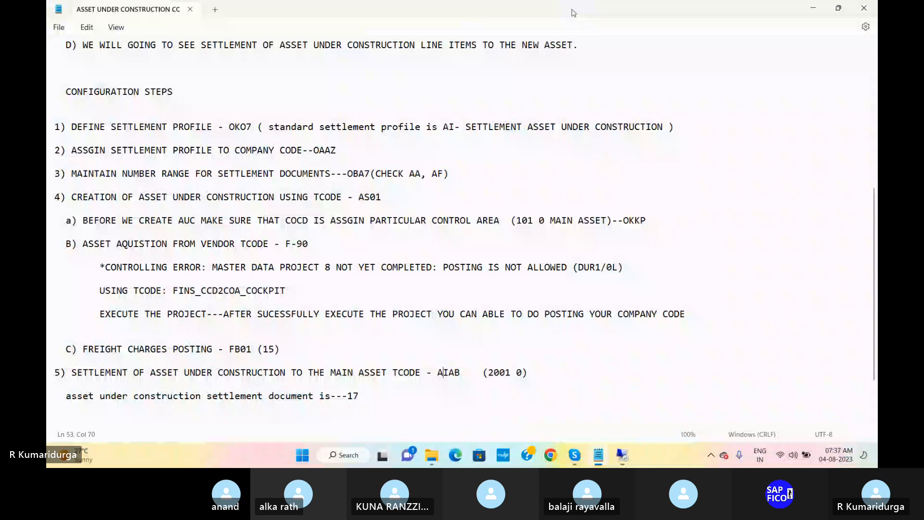
{"action": "scroll", "coordinate": [577, 43], "scroll_direction": "up", "scroll_amount": 4}
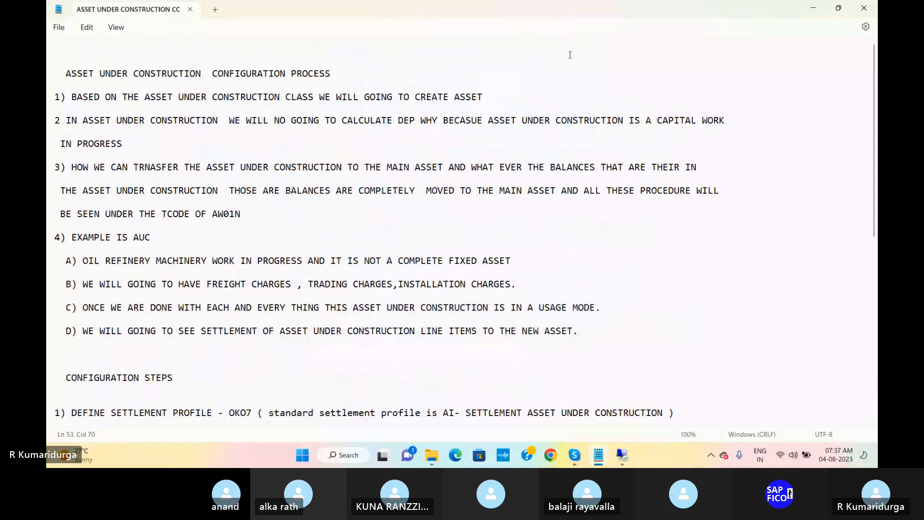
{"action": "scroll", "coordinate": [424, 324], "scroll_direction": "down", "scroll_amount": 2}
{"action": "scroll", "coordinate": [424, 324], "scroll_direction": "down", "scroll_amount": 3}
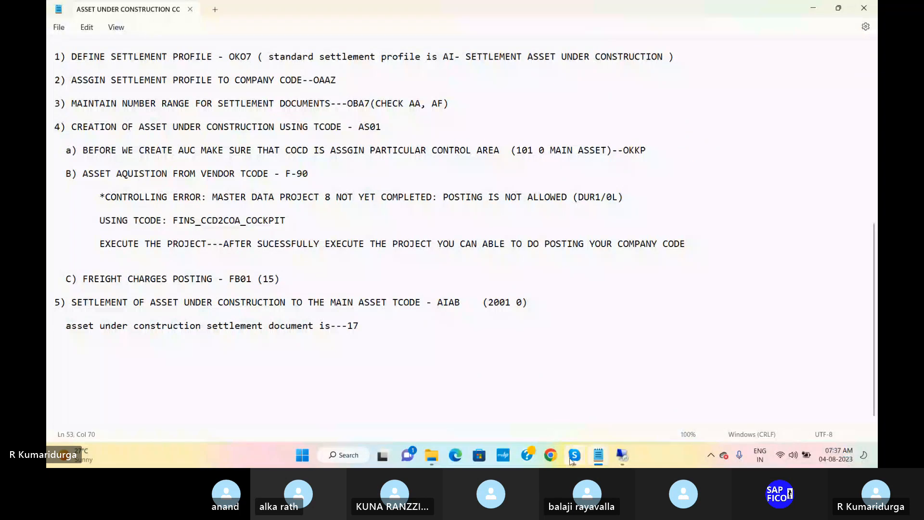
{"action": "mouse_move", "coordinate": [570, 461]}
{"action": "mouse_move", "coordinate": [552, 391]}
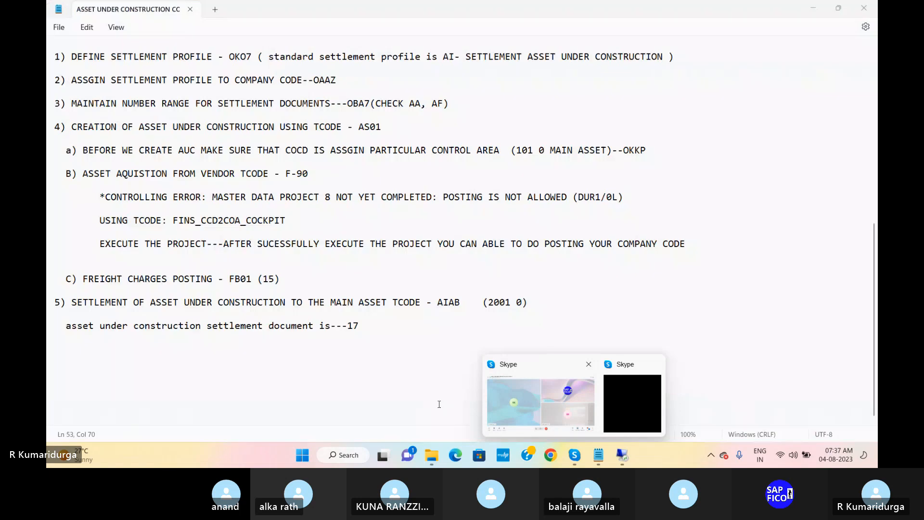
Return to SAP, dismiss the number range error, and run transaction AIAB
{"action": "left_click", "coordinate": [621, 454]}
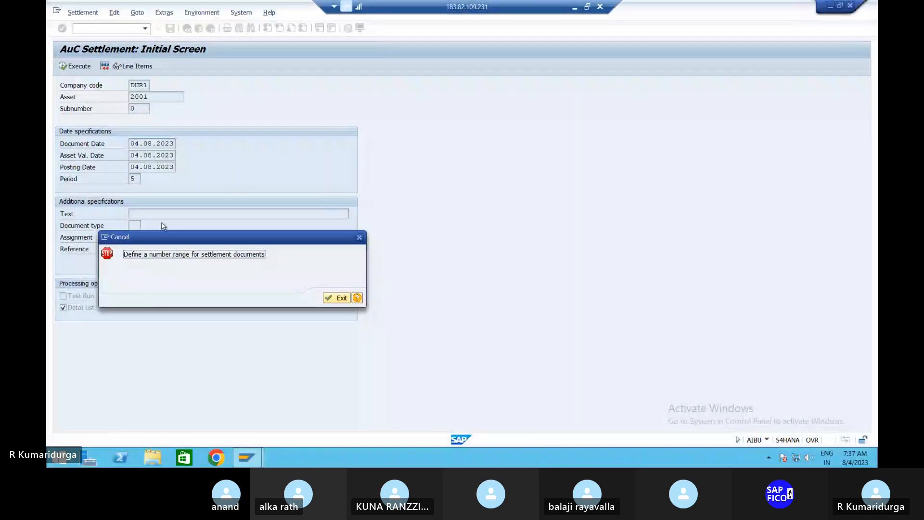
{"action": "left_click", "coordinate": [359, 238]}
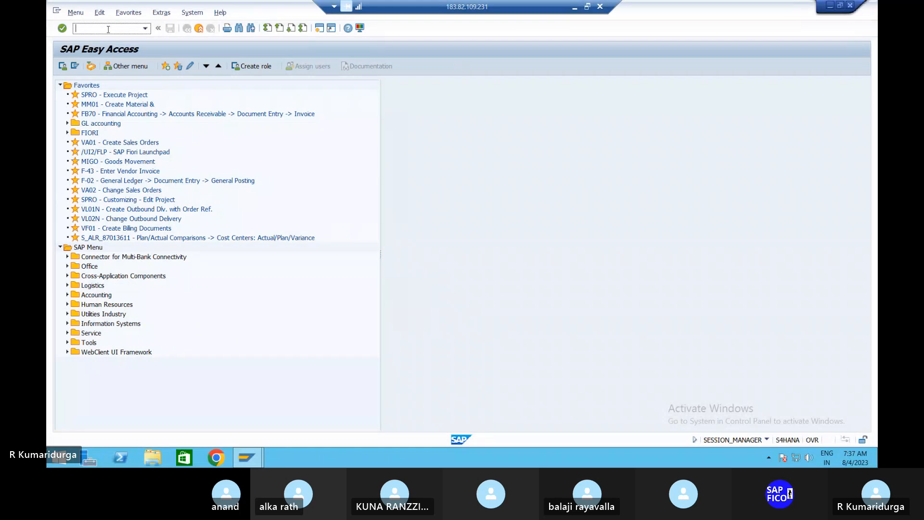
{"action": "type", "text": "AIAB"}
{"action": "key", "text": "Return"}
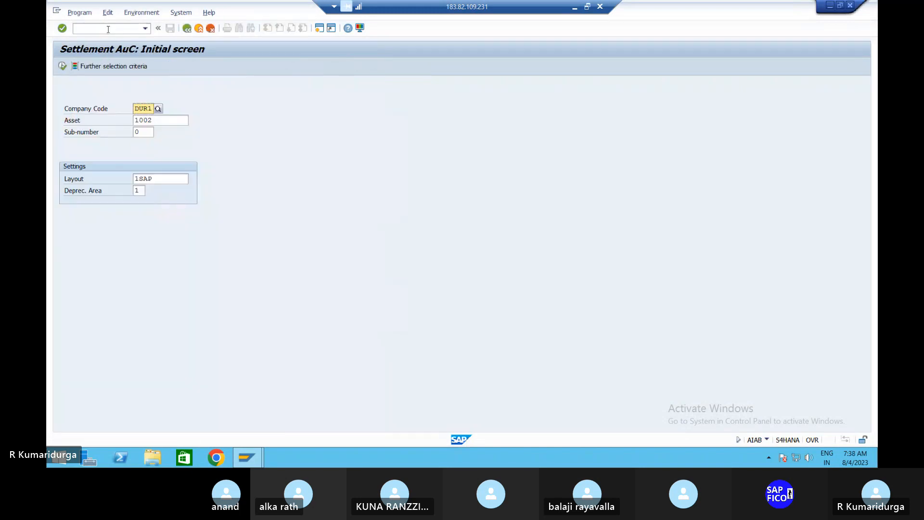
Choose asset 2001 via search help, list its line items, and select the 500,000.000 item
{"action": "left_click", "coordinate": [108, 29]}
{"action": "key", "text": "Return"}
{"action": "left_click", "coordinate": [181, 119]}
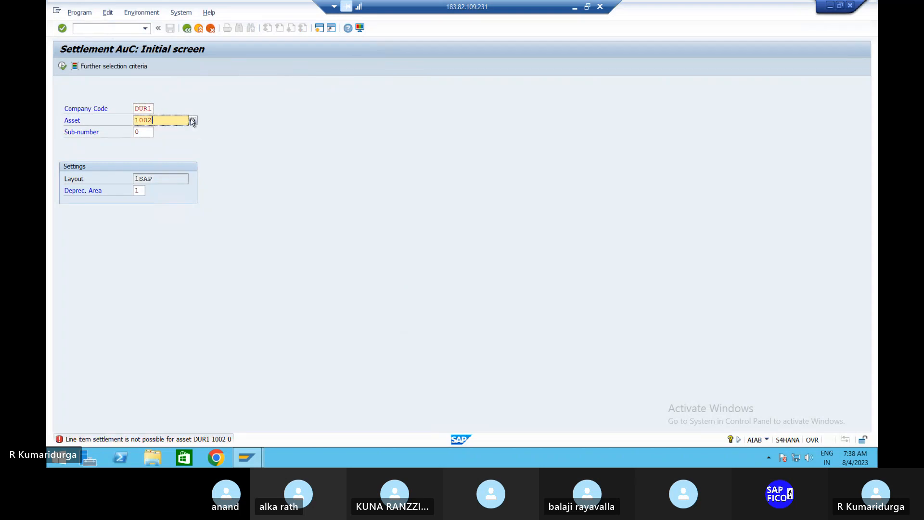
{"action": "left_click", "coordinate": [191, 120]}
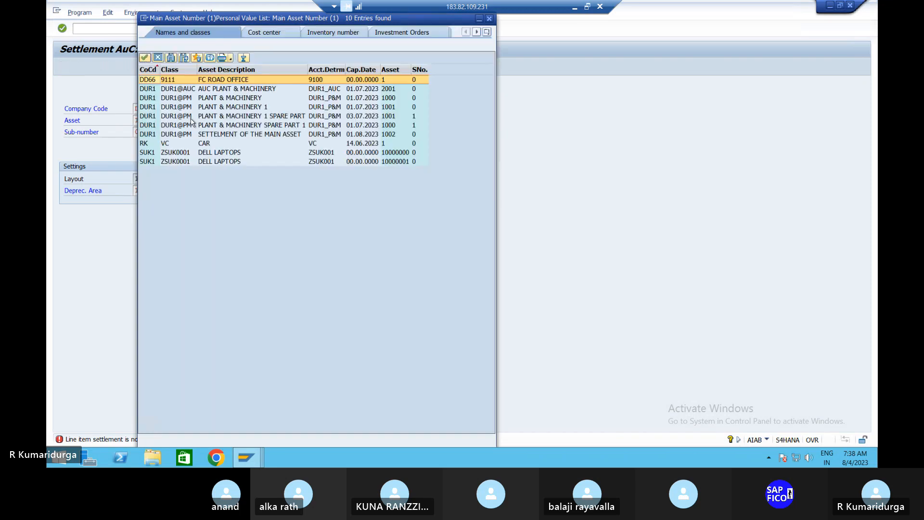
{"action": "double_click", "coordinate": [236, 87]}
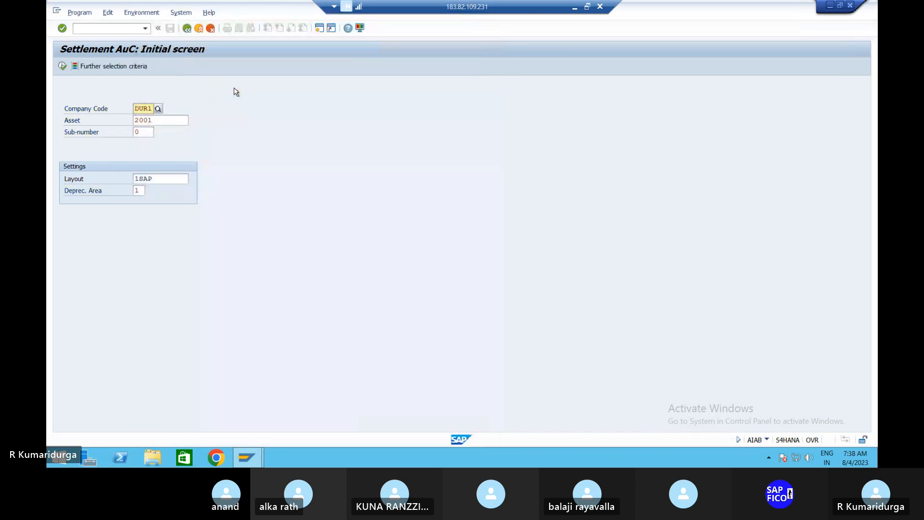
{"action": "left_click", "coordinate": [64, 67]}
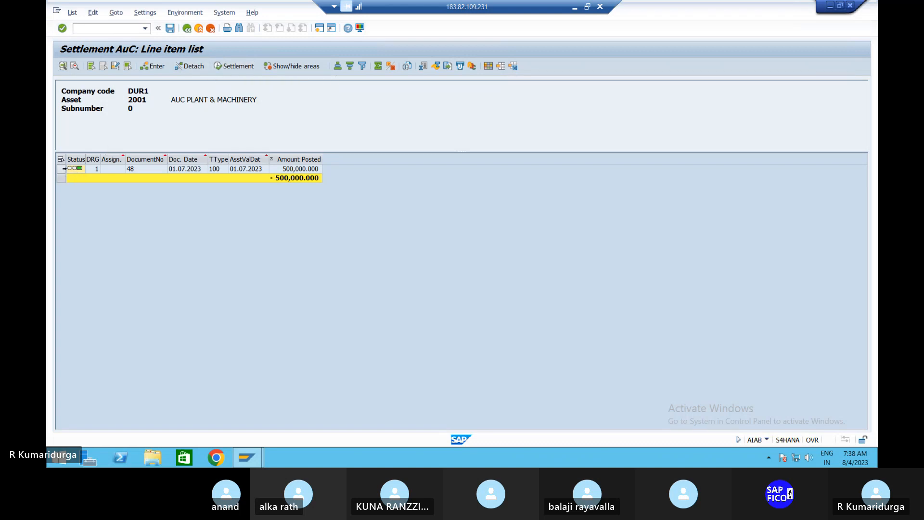
{"action": "left_click", "coordinate": [61, 169]}
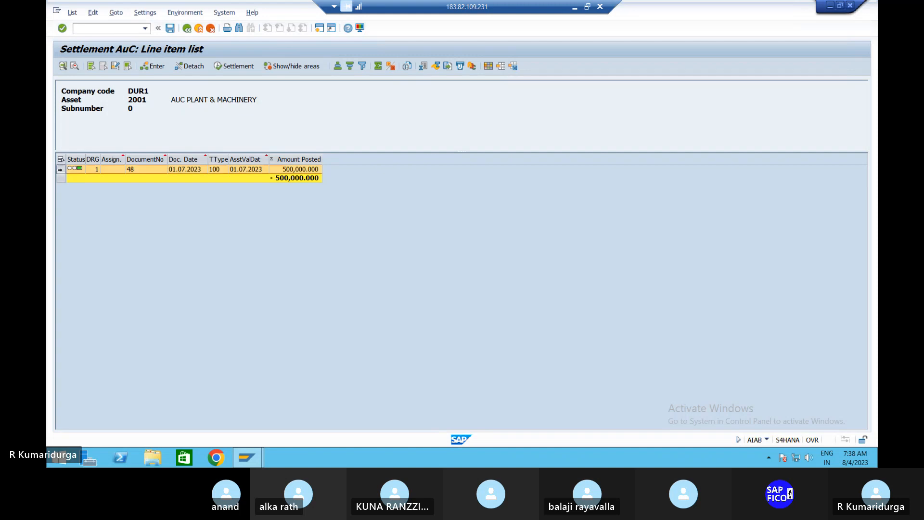
Start settling the selected item with asset value date 01.08.2023
{"action": "left_click", "coordinate": [233, 66]}
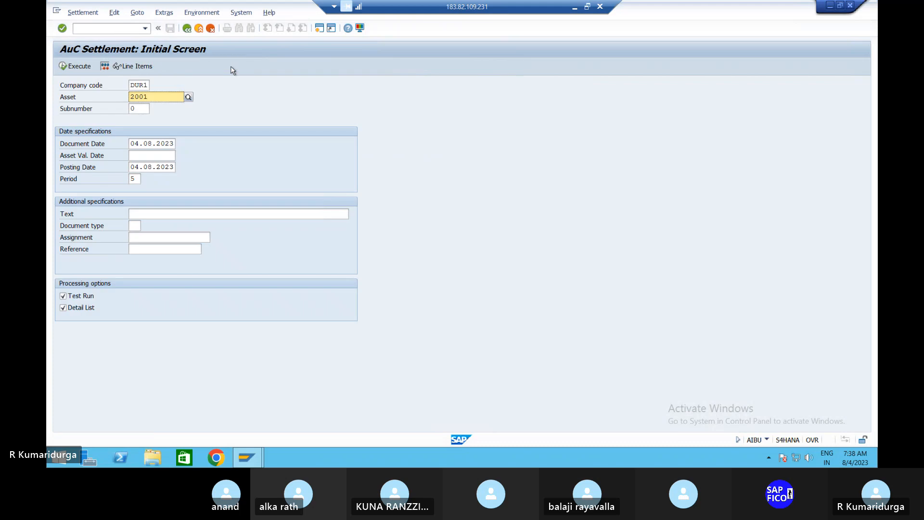
{"action": "left_click", "coordinate": [146, 154]}
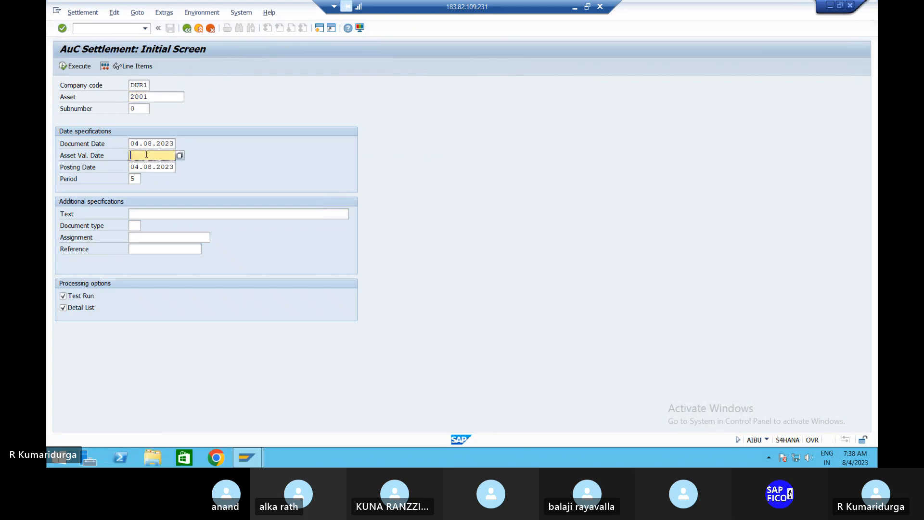
{"action": "type", "text": "01.07.2023"}
{"action": "left_click", "coordinate": [148, 156]}
{"action": "type", "text": "8"}
Enter text 'AUC SETTELEMENT TO MAIN ASSET' and document type AA, then execute without test run
{"action": "left_click", "coordinate": [149, 215]}
{"action": "type", "text": "A"}
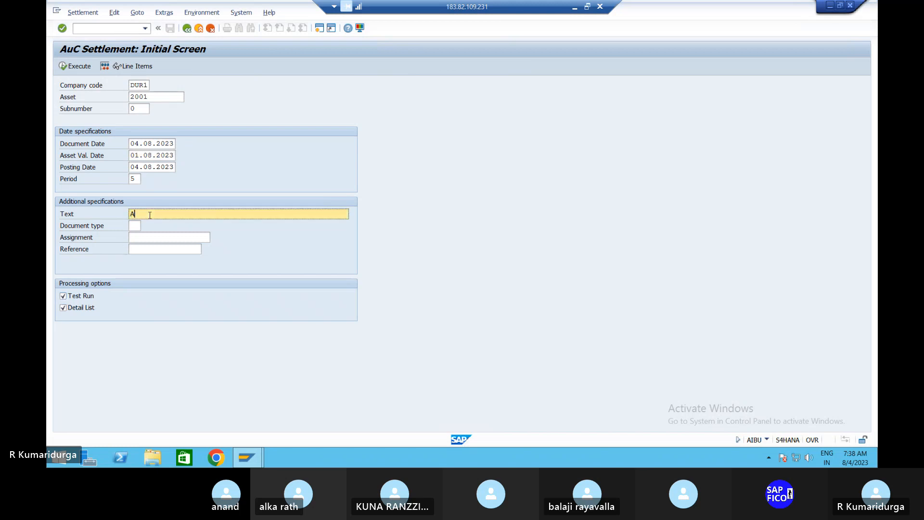
{"action": "type", "text": "UC SETTELEMENT TO MAIN ASSET"}
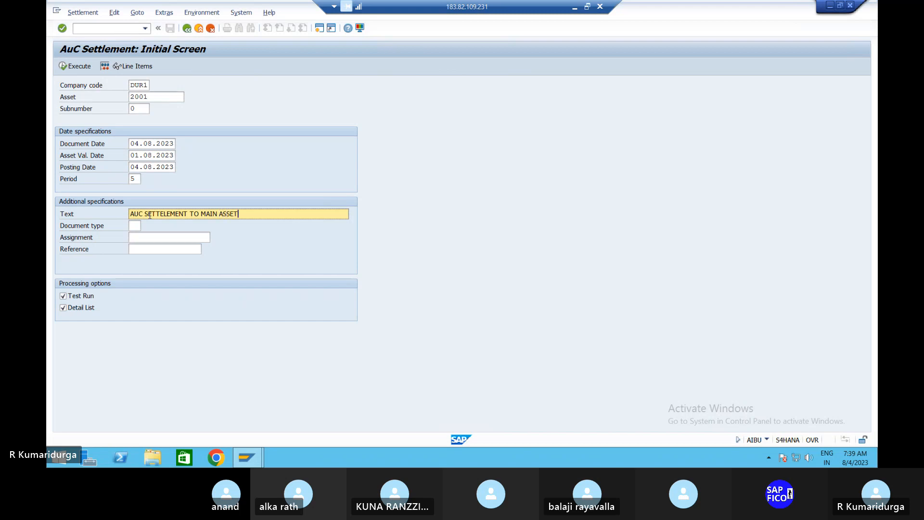
{"action": "key", "text": "Tab"}
{"action": "type", "text": "AA"}
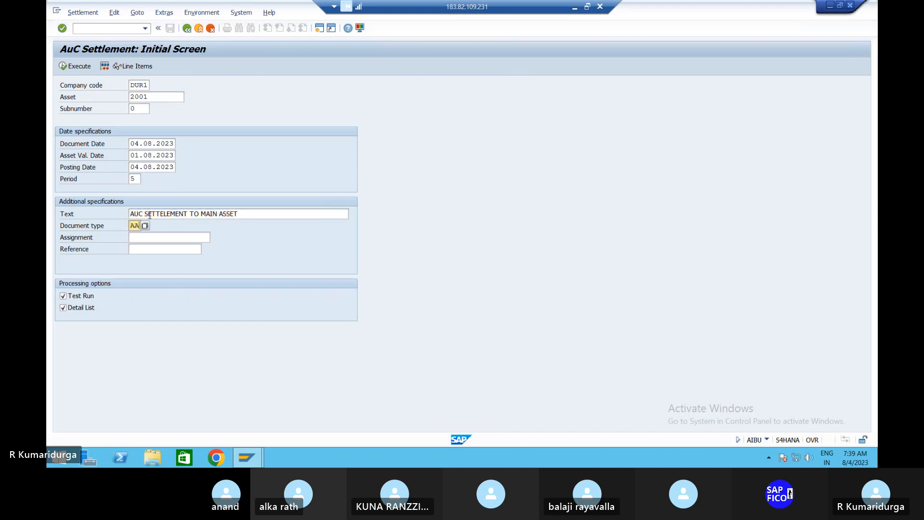
{"action": "key", "text": "Return"}
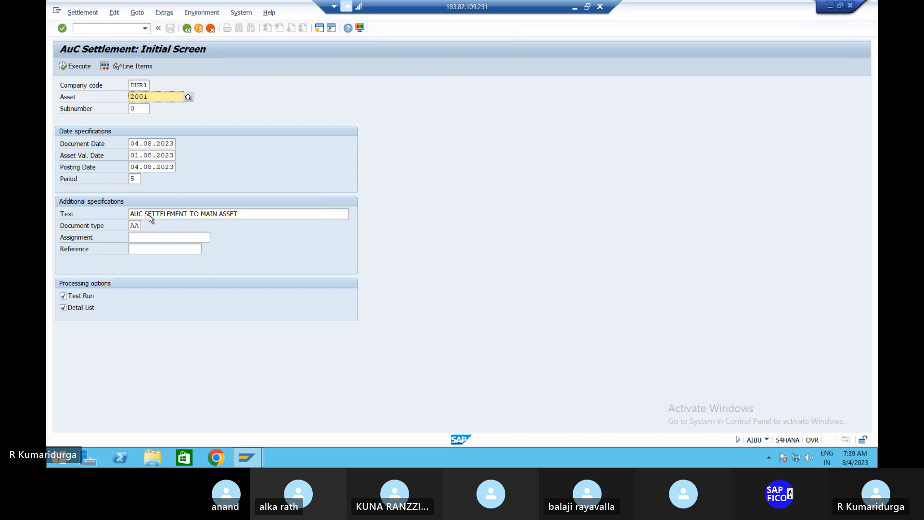
{"action": "left_click", "coordinate": [63, 296]}
{"action": "left_click", "coordinate": [74, 67]}
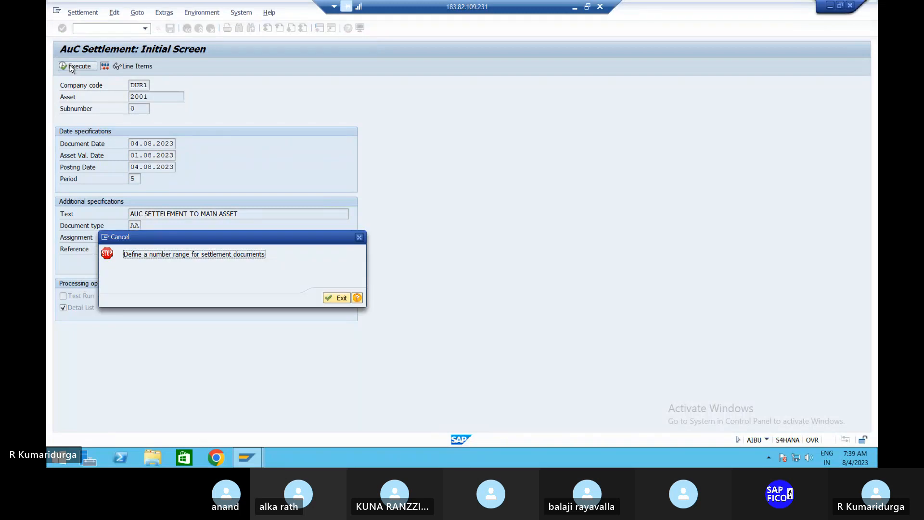
Follow the error's help link to Maintain Number Ranges for Settlement Documents in the IMG
{"action": "left_click", "coordinate": [359, 298]}
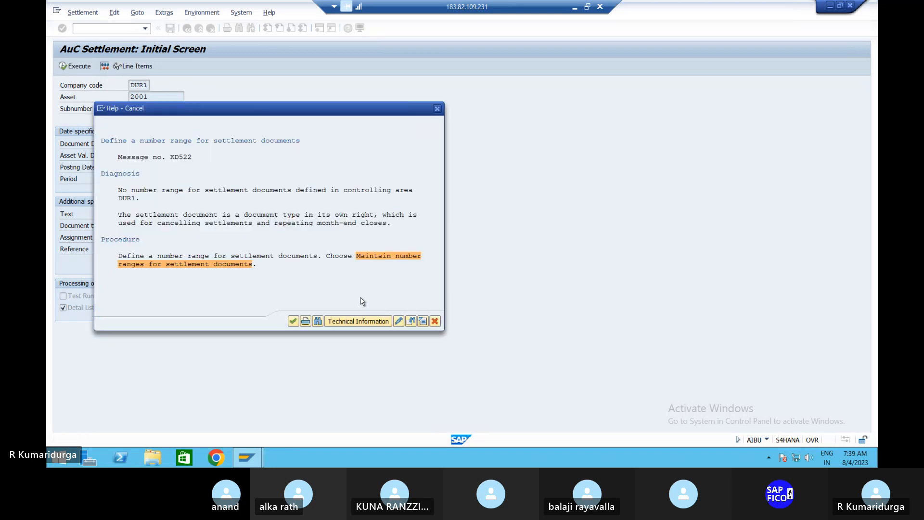
{"action": "left_click", "coordinate": [400, 255]}
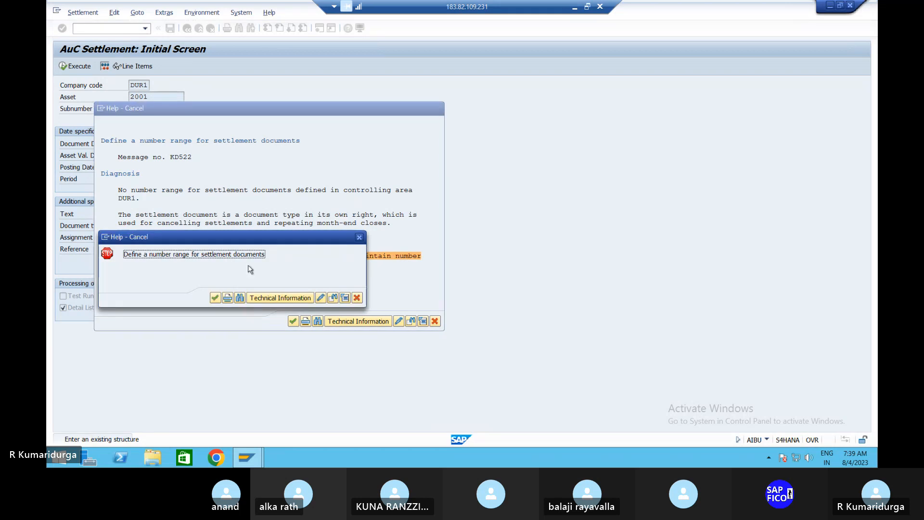
{"action": "left_click", "coordinate": [215, 298]}
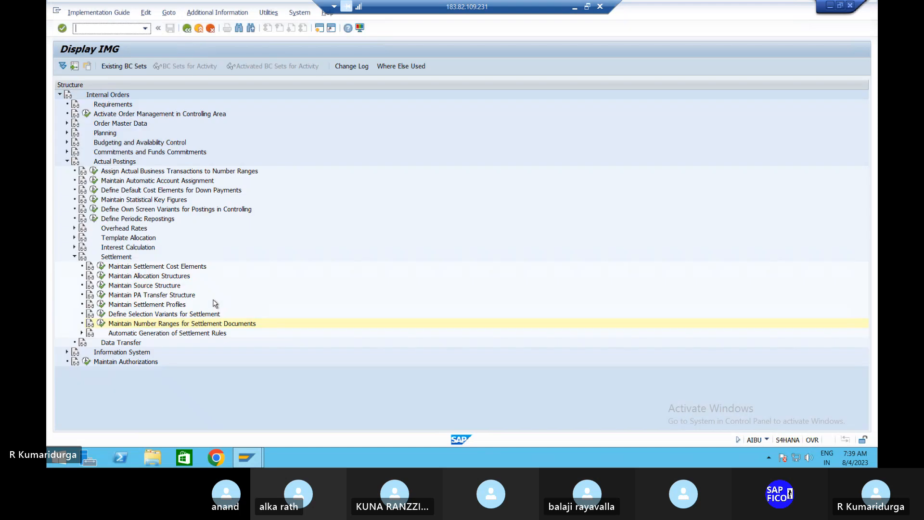
{"action": "left_click", "coordinate": [101, 323]}
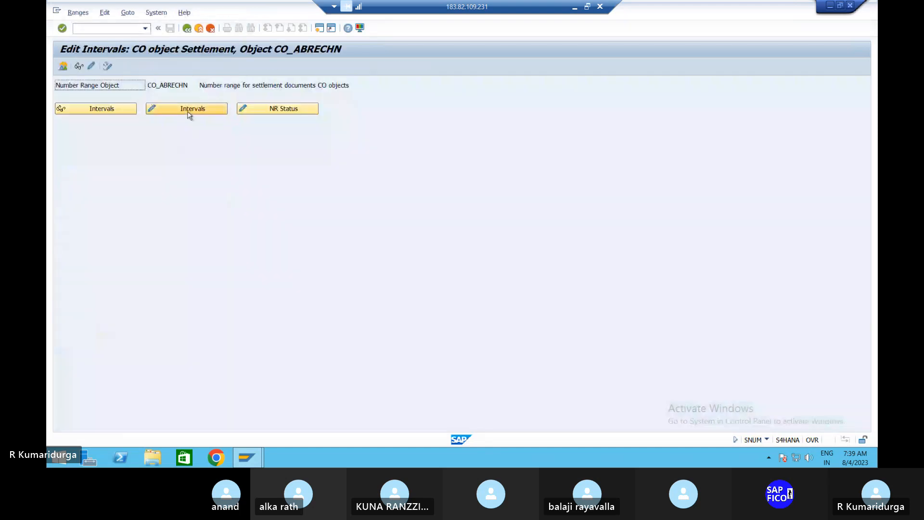
{"action": "left_click", "coordinate": [188, 109]}
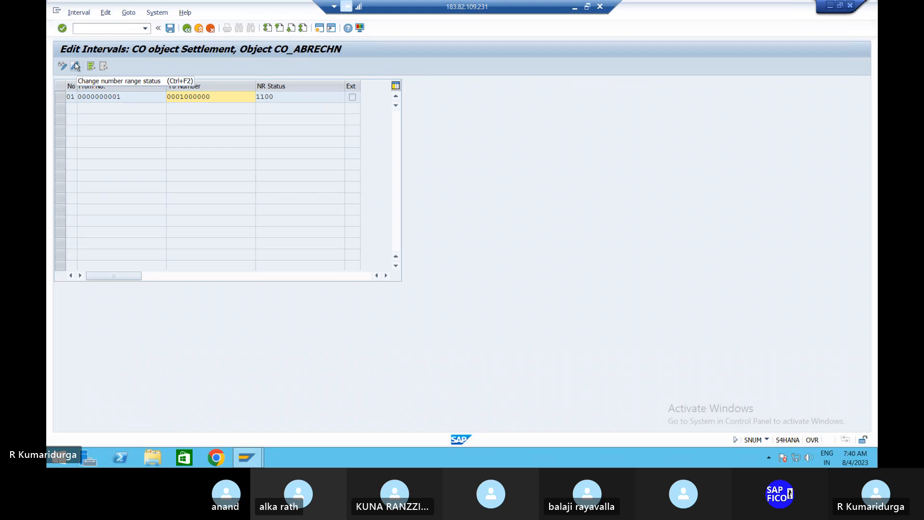
{"action": "left_click", "coordinate": [79, 12]}
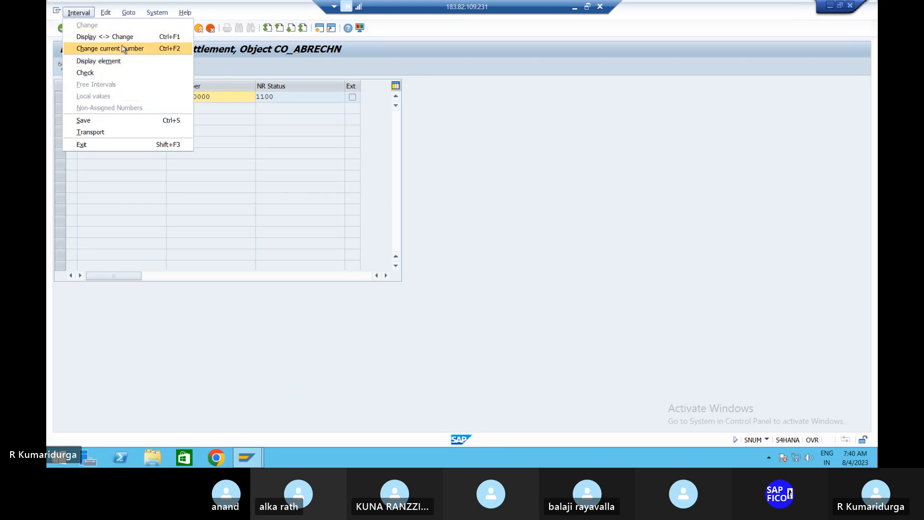
{"action": "left_click", "coordinate": [244, 80]}
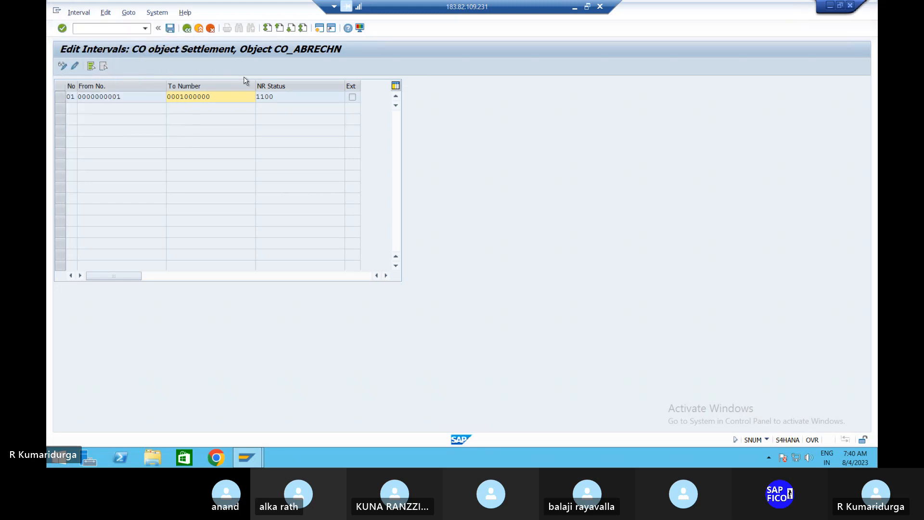
{"action": "left_click", "coordinate": [186, 29]}
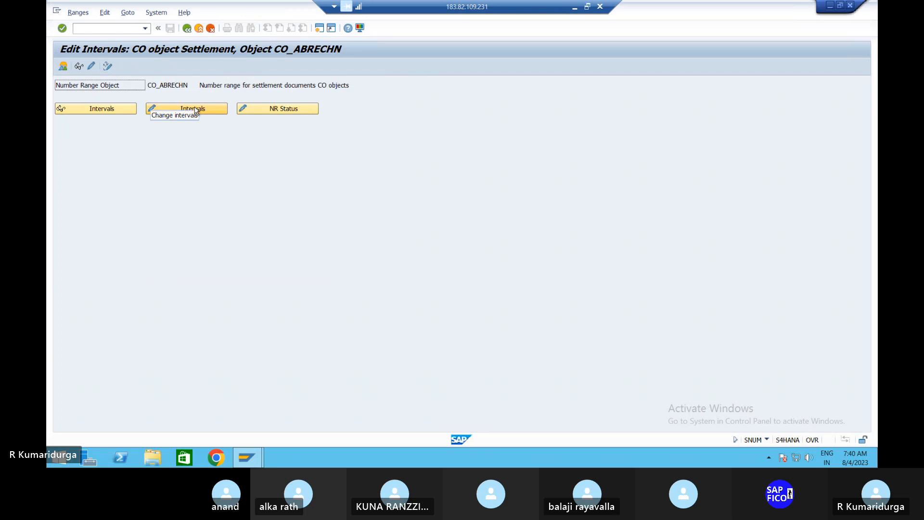
Reopen the CO_ABRECHN intervals, view the free intervals, and back out to the IMG tree
{"action": "left_click", "coordinate": [169, 109]}
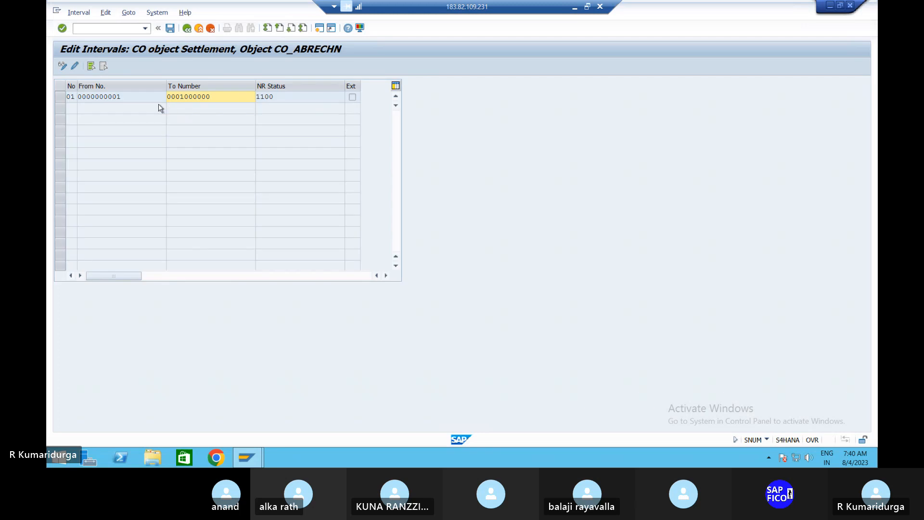
{"action": "left_click", "coordinate": [64, 67]}
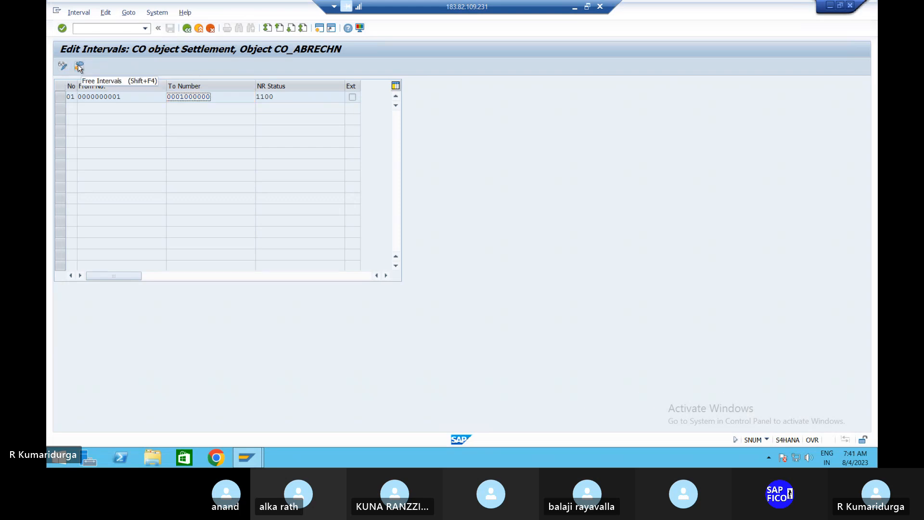
{"action": "left_click", "coordinate": [80, 67]}
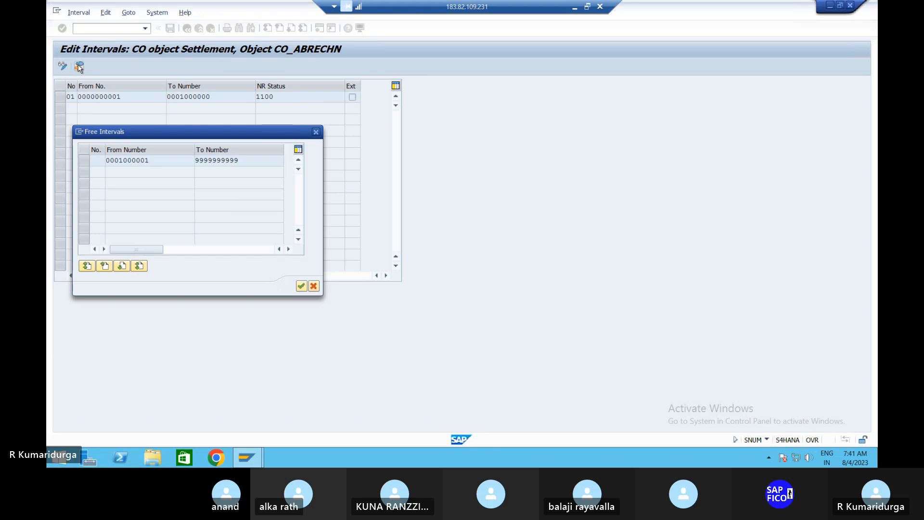
{"action": "left_click", "coordinate": [316, 132]}
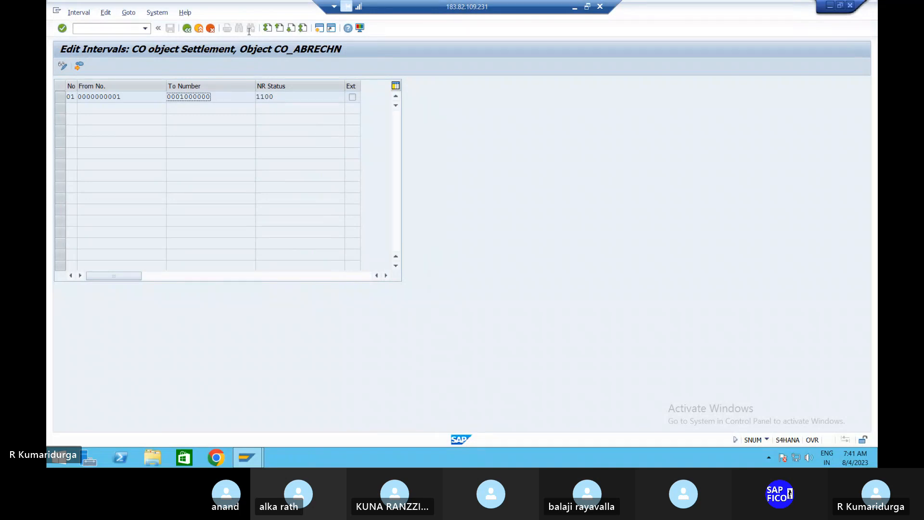
{"action": "left_click", "coordinate": [187, 28]}
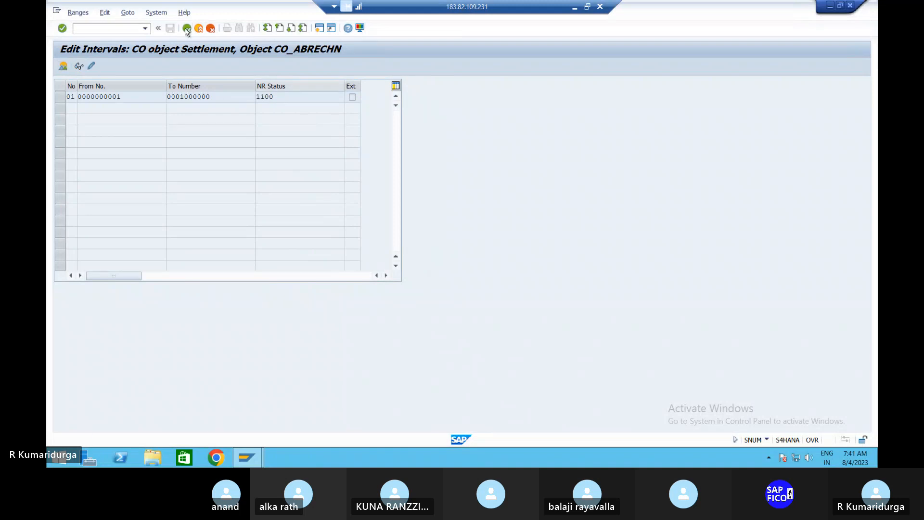
{"action": "left_click", "coordinate": [186, 29]}
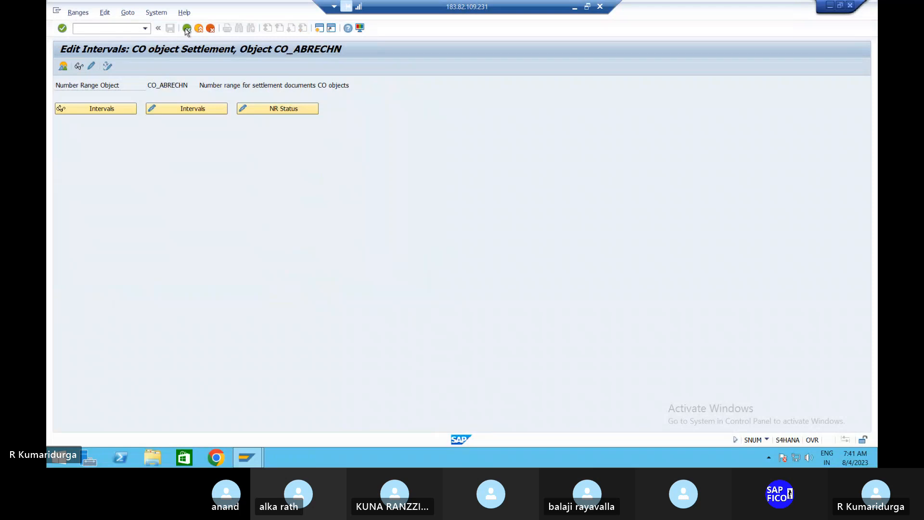
{"action": "left_click", "coordinate": [187, 29]}
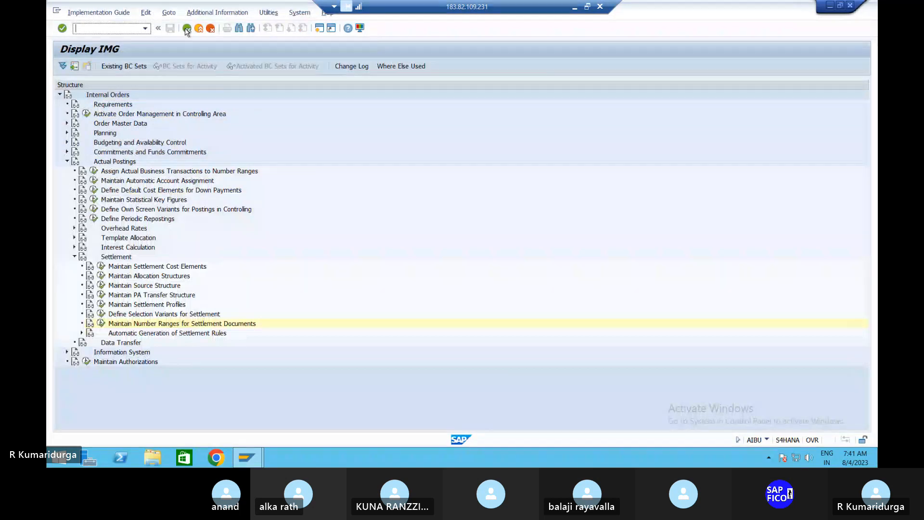
Return to the asset 2001 settlement, close the error help, and exit to SAP Easy Access
{"action": "left_click", "coordinate": [187, 29]}
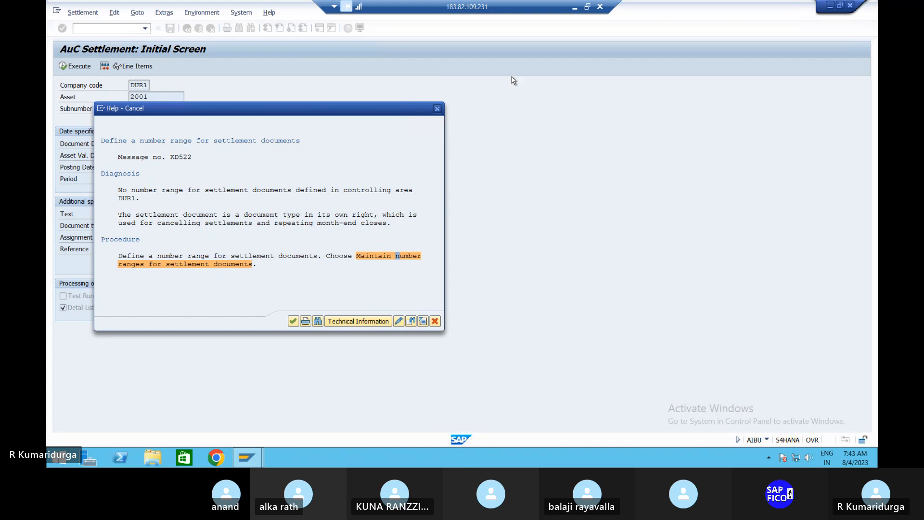
{"action": "left_click", "coordinate": [439, 111]}
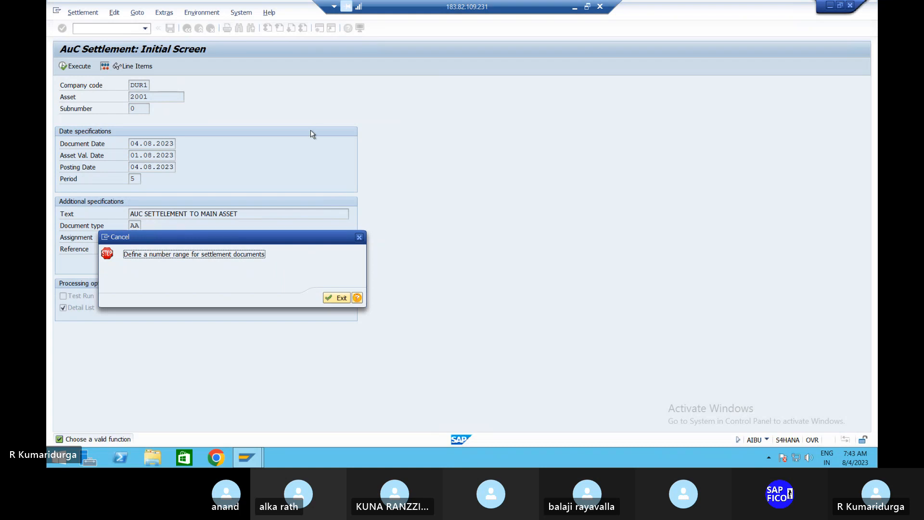
{"action": "key", "text": "Return"}
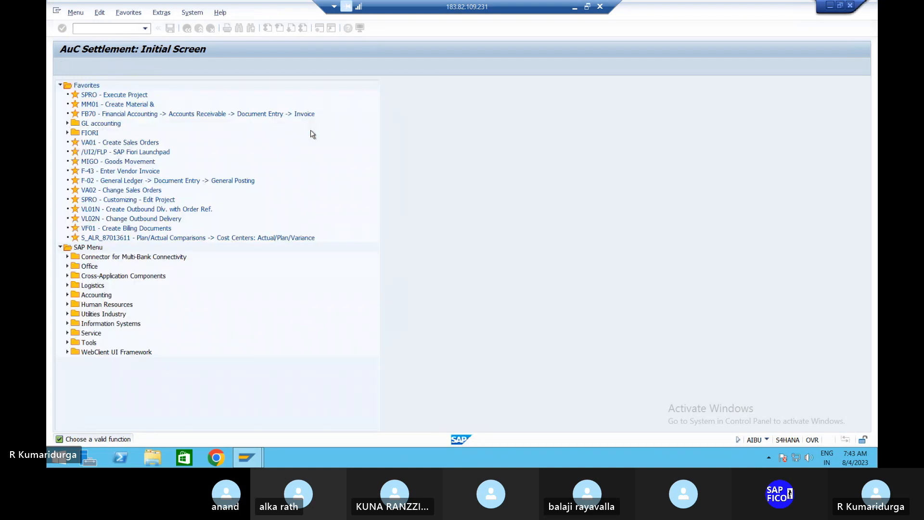
Launch SPRO from favorites and open the SAP Reference IMG
{"action": "double_click", "coordinate": [106, 95]}
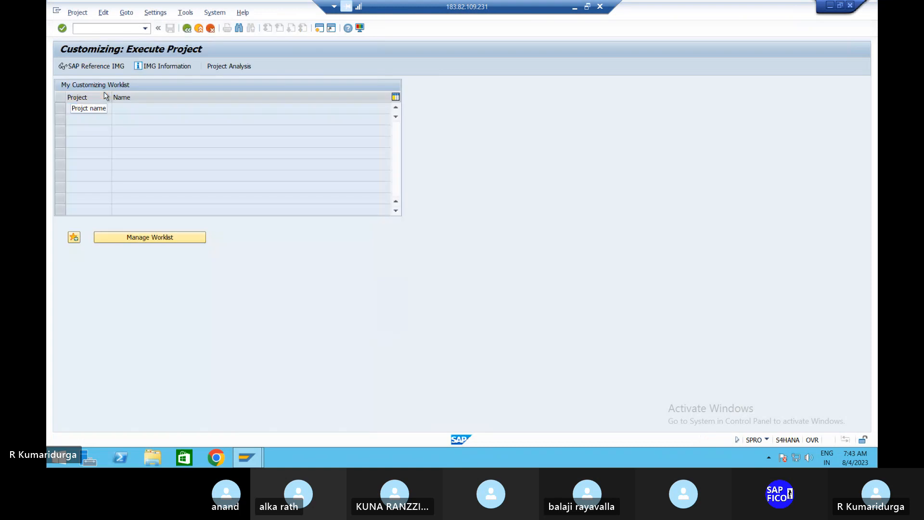
{"action": "left_click", "coordinate": [110, 65]}
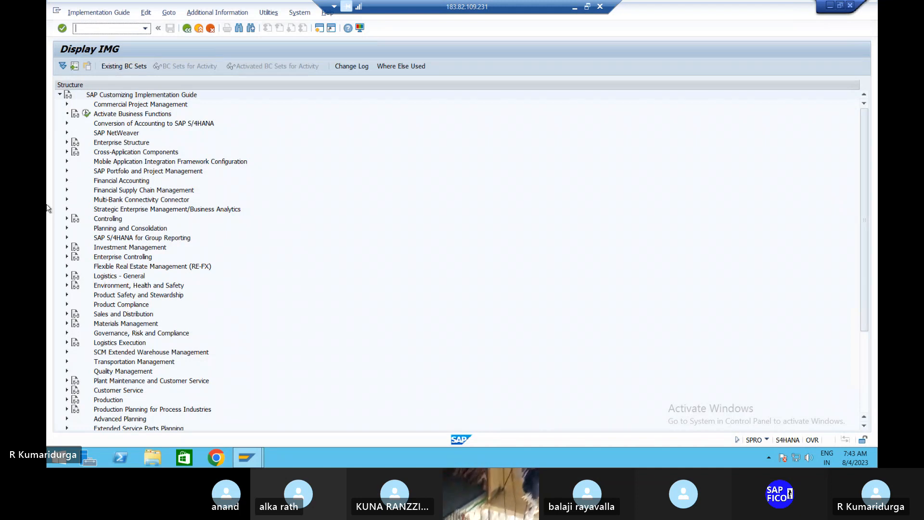
Expand Financial Accounting > Asset Accounting > Transactions > Capitalization of Assets under Construction
{"action": "left_click", "coordinate": [68, 181]}
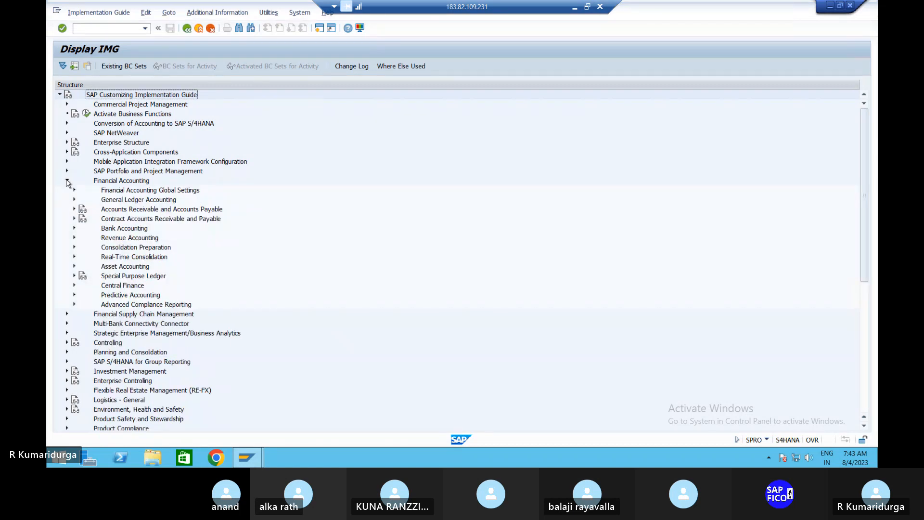
{"action": "left_click", "coordinate": [75, 267]}
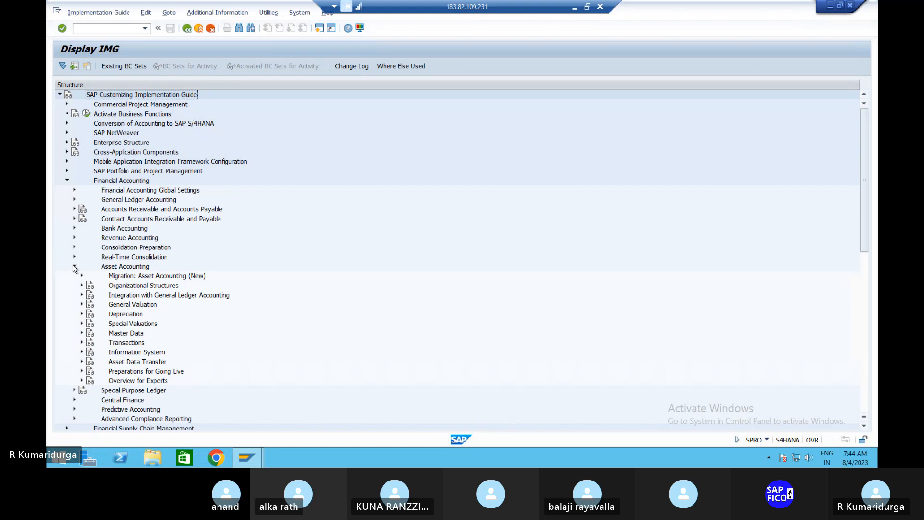
{"action": "left_click", "coordinate": [83, 342]}
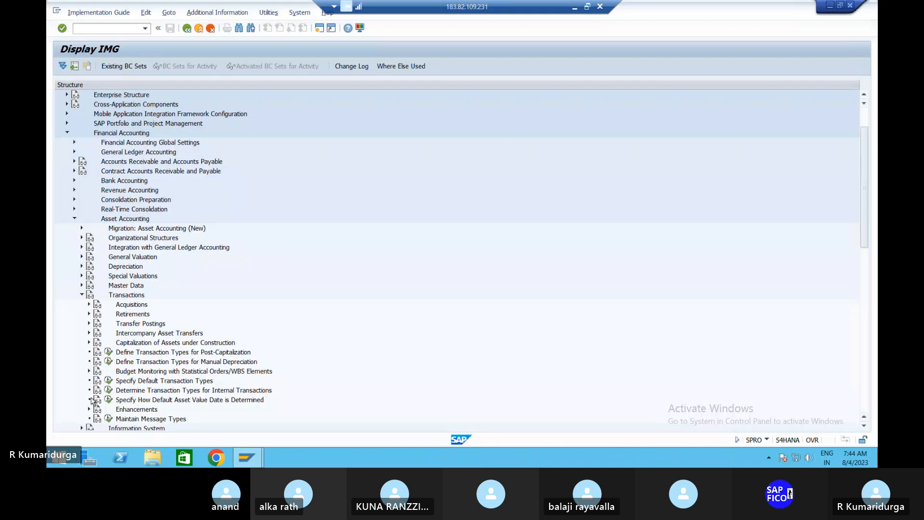
{"action": "left_click", "coordinate": [89, 342]}
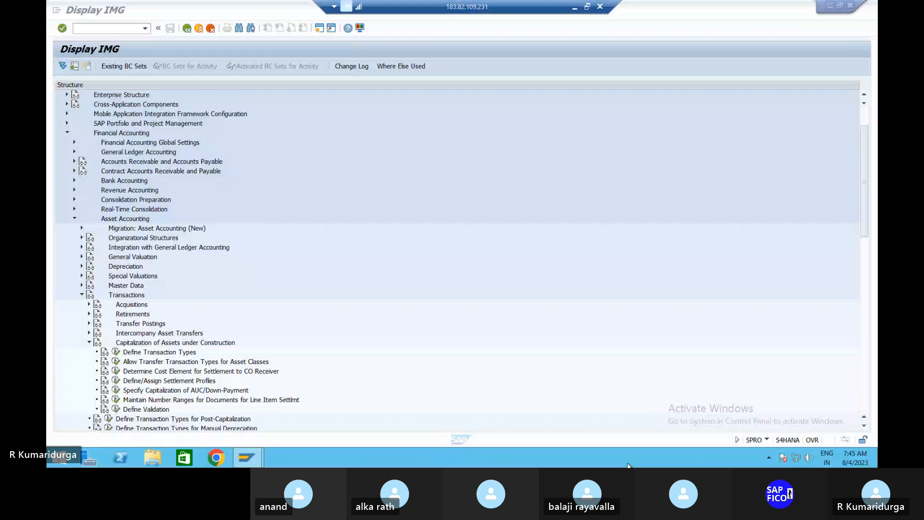
Execute Maintain Number Ranges for Documents for Line Item Settlement to list its activities
{"action": "left_click", "coordinate": [402, 391]}
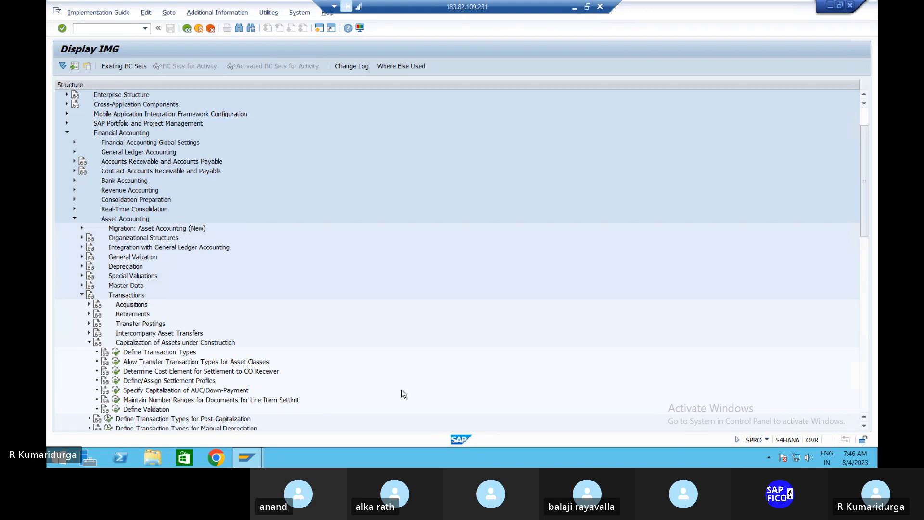
{"action": "left_click", "coordinate": [115, 400]}
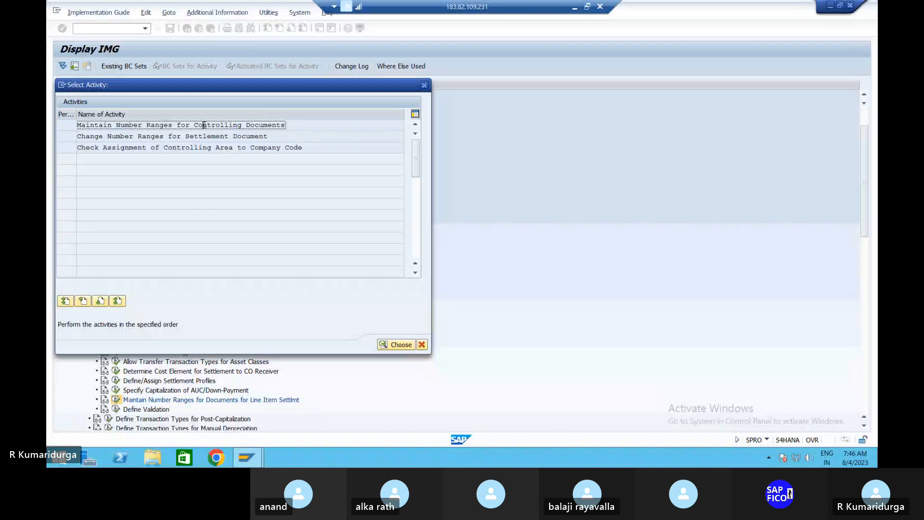
Open the RK_BELEG CO document intervals for CO area DUR1, dismissing the no-intervals notice twice
{"action": "double_click", "coordinate": [204, 125]}
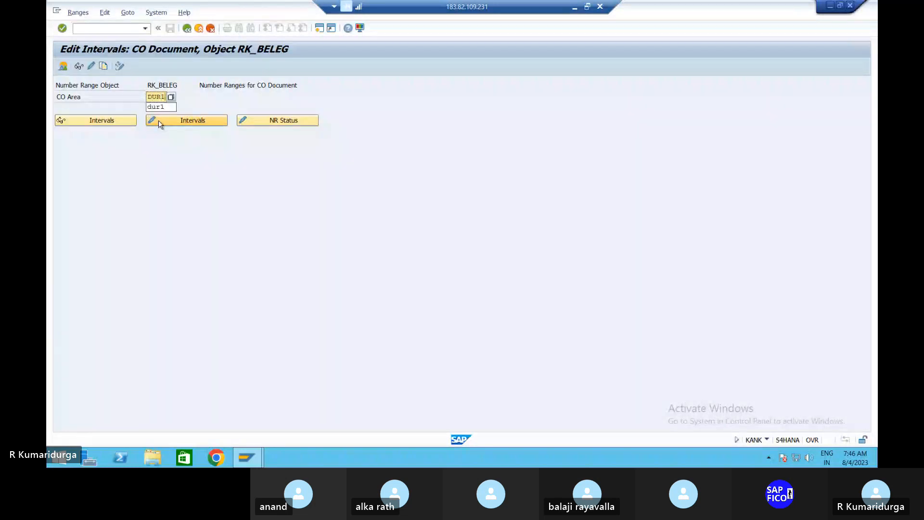
{"action": "left_click", "coordinate": [169, 122]}
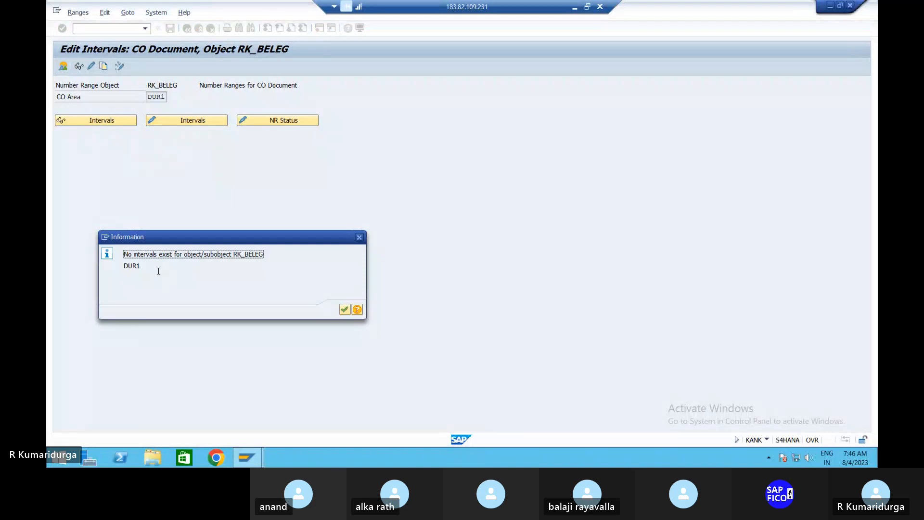
{"action": "left_click", "coordinate": [345, 309]}
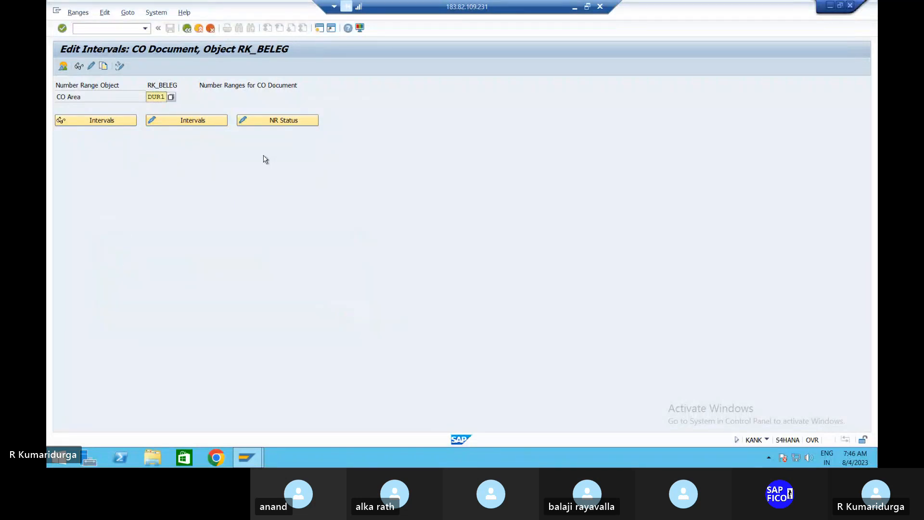
{"action": "left_click", "coordinate": [168, 123]}
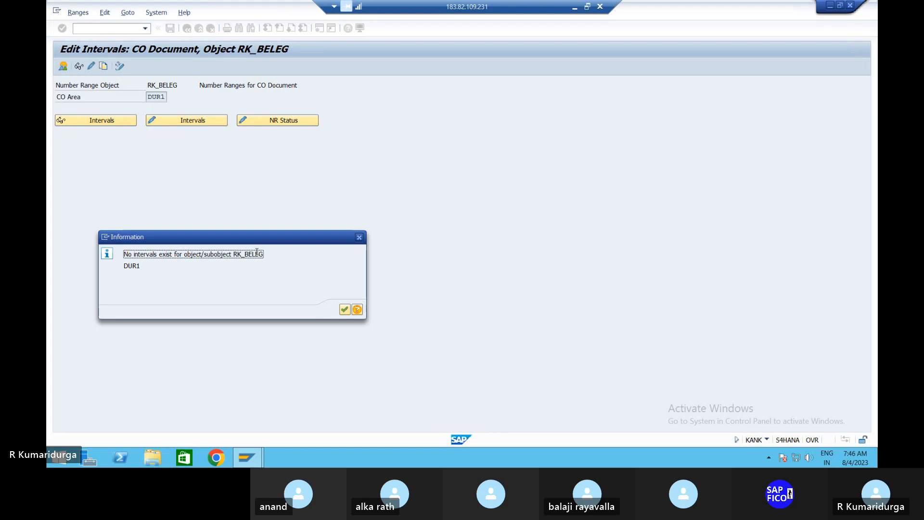
{"action": "left_click", "coordinate": [359, 237]}
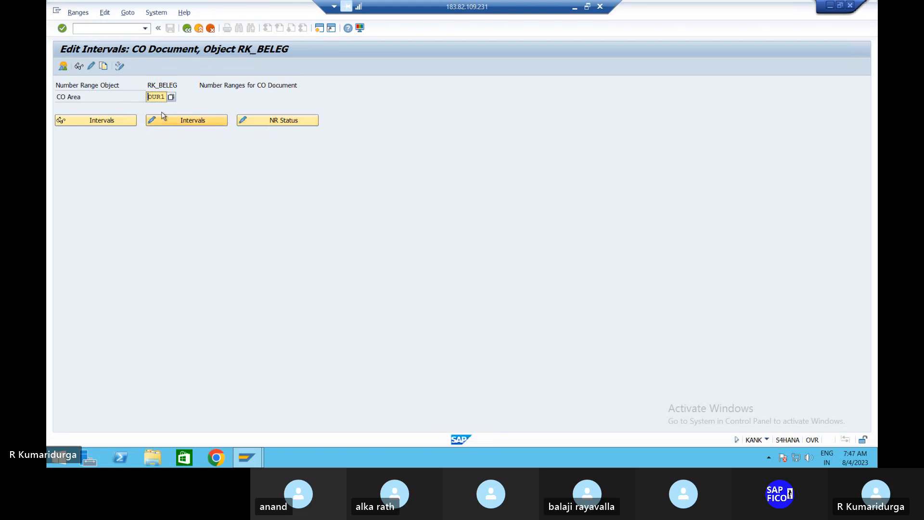
{"action": "left_click", "coordinate": [105, 65]}
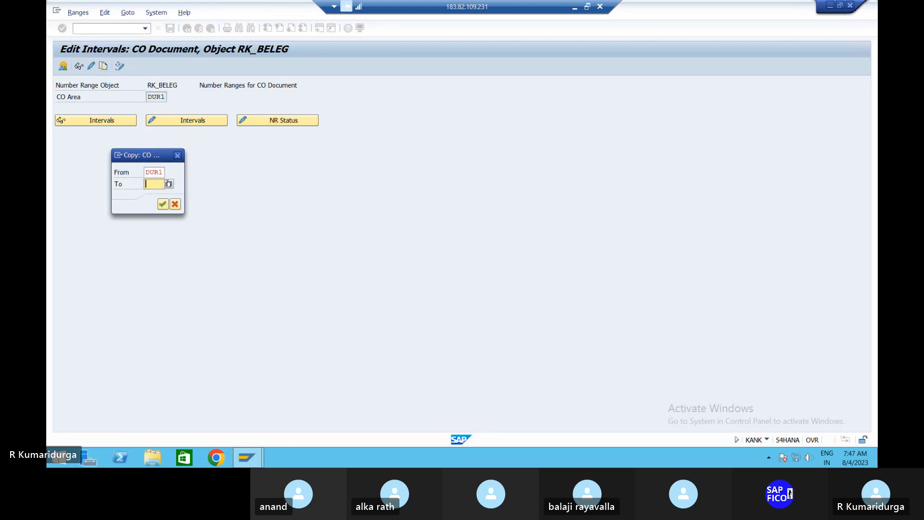
{"action": "left_click", "coordinate": [178, 155]}
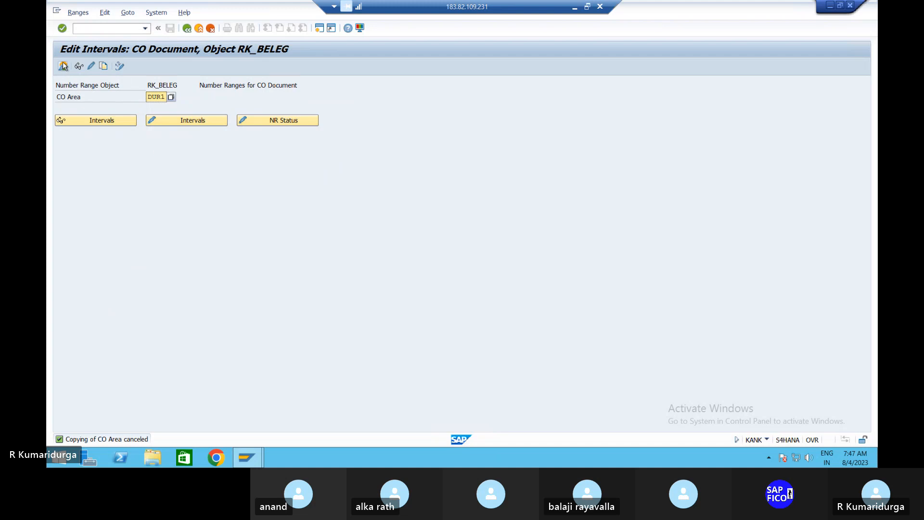
{"action": "left_click", "coordinate": [78, 14]}
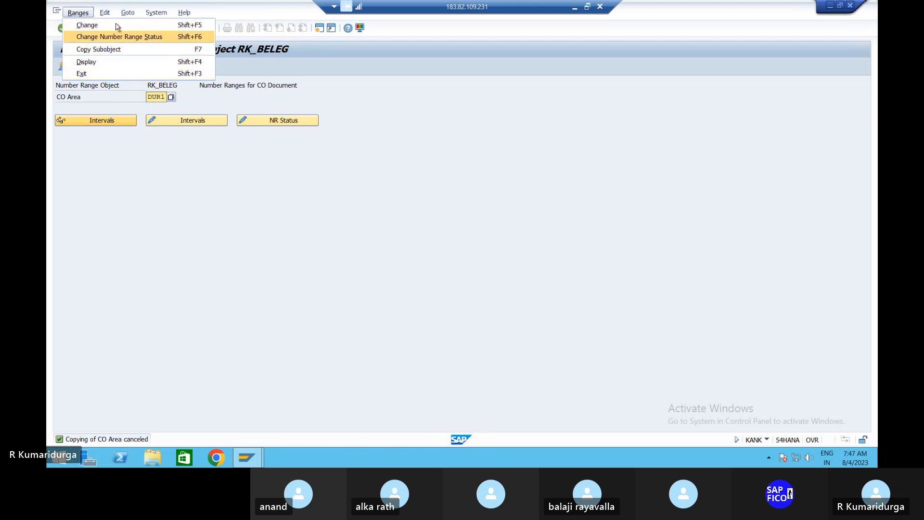
{"action": "mouse_move", "coordinate": [107, 15]}
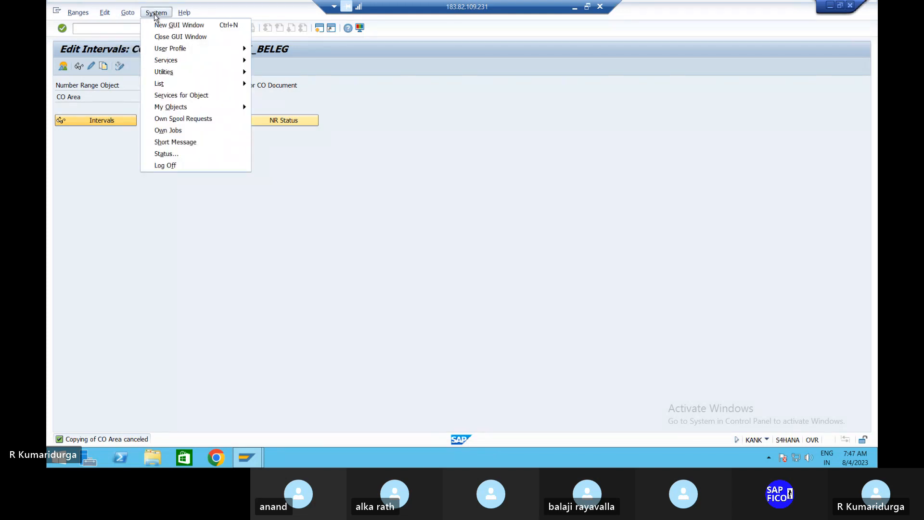
{"action": "mouse_move", "coordinate": [78, 22]}
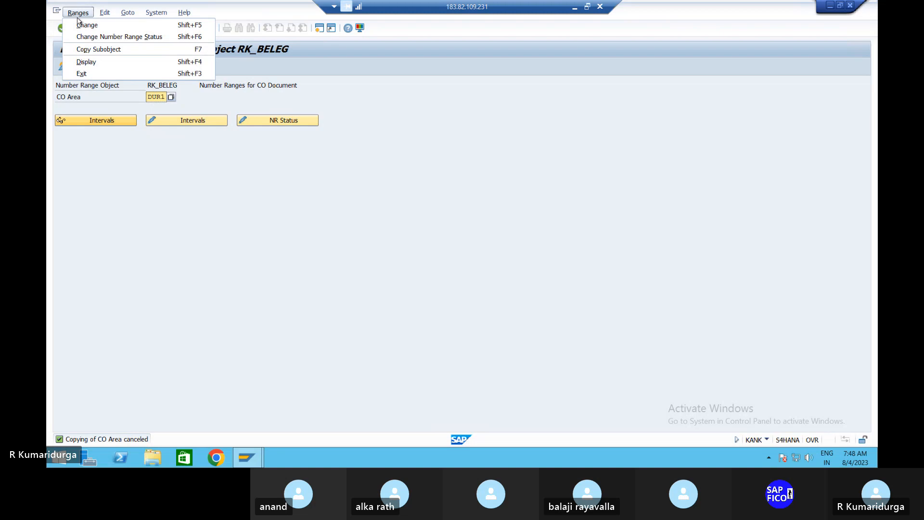
{"action": "left_click", "coordinate": [132, 192]}
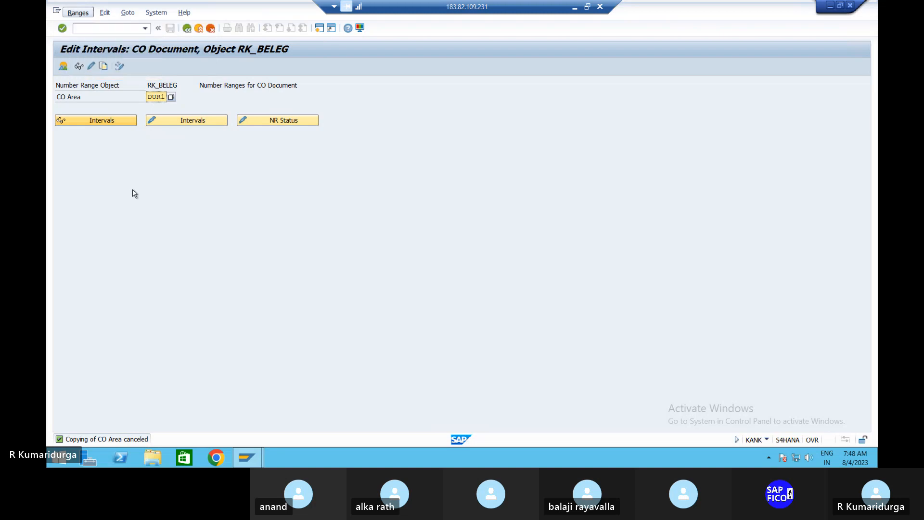
{"action": "left_click", "coordinate": [100, 31]}
{"action": "type", "text": "/NKANK"}
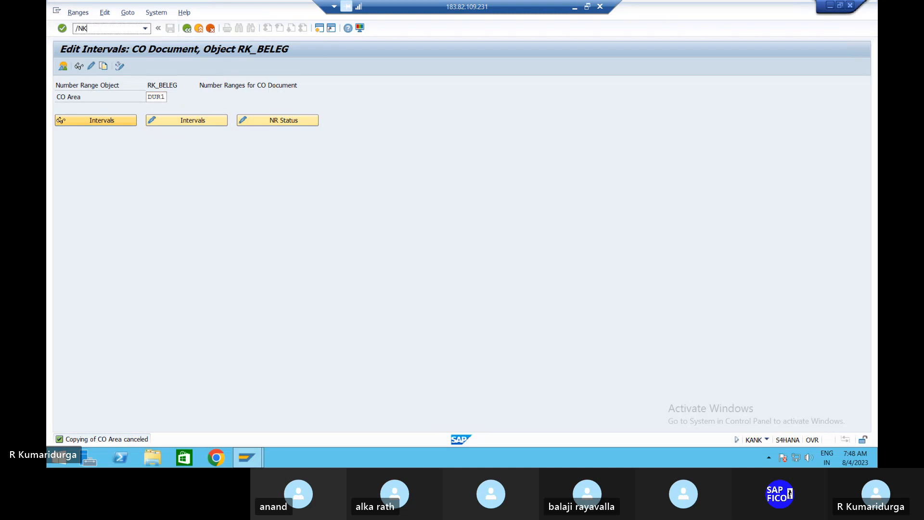
{"action": "key", "text": "Return"}
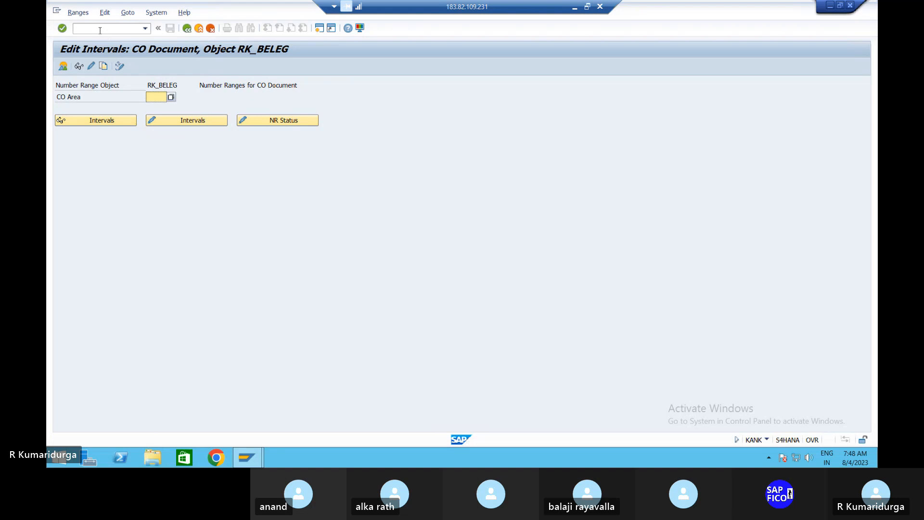
{"action": "left_click", "coordinate": [156, 97]}
{"action": "type", "text": "DUR1"}
{"action": "key", "text": "Return"}
{"action": "left_click", "coordinate": [156, 98]}
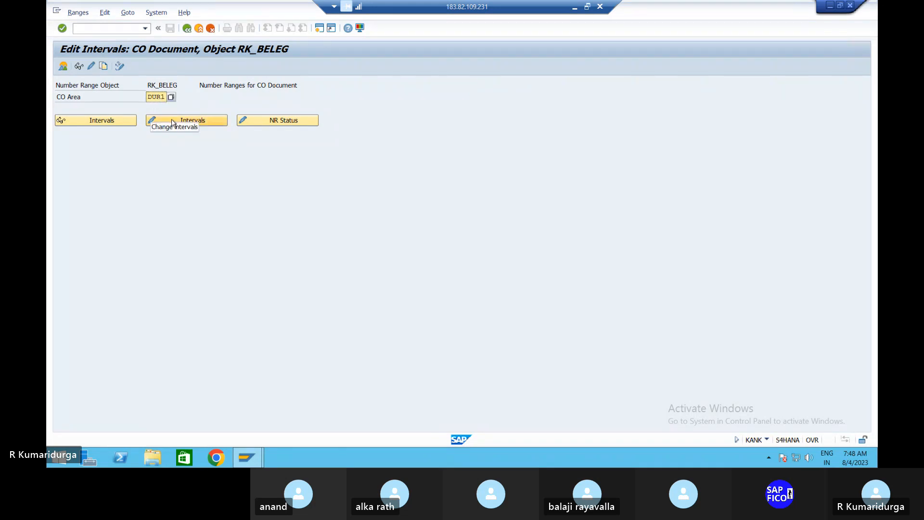
{"action": "left_click", "coordinate": [203, 125]}
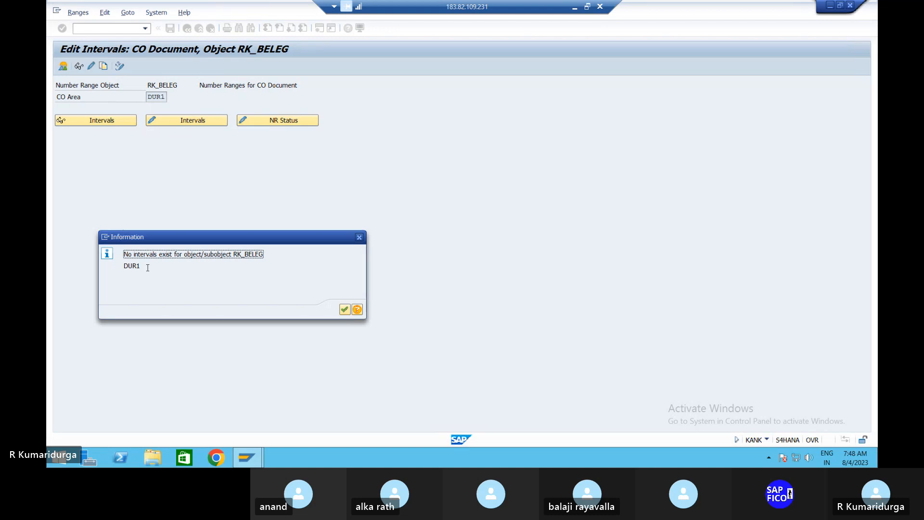
{"action": "left_click", "coordinate": [344, 310]}
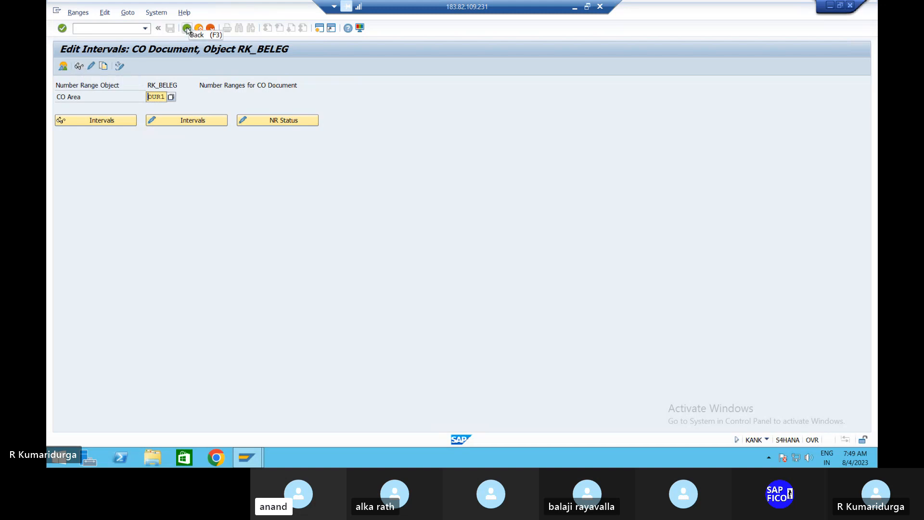
Retry changing the RK_BELEG intervals for DUR1, which again reports none exist
{"action": "left_click", "coordinate": [149, 124]}
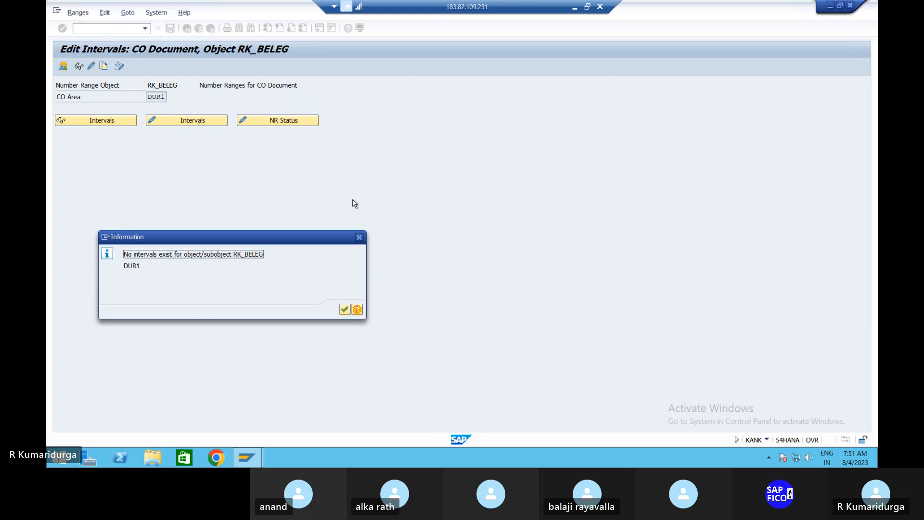
Reach Maintain Number Ranges for Controlling Documents via SPRO under Controlling > General Controlling > Organization
{"action": "left_click", "coordinate": [359, 238]}
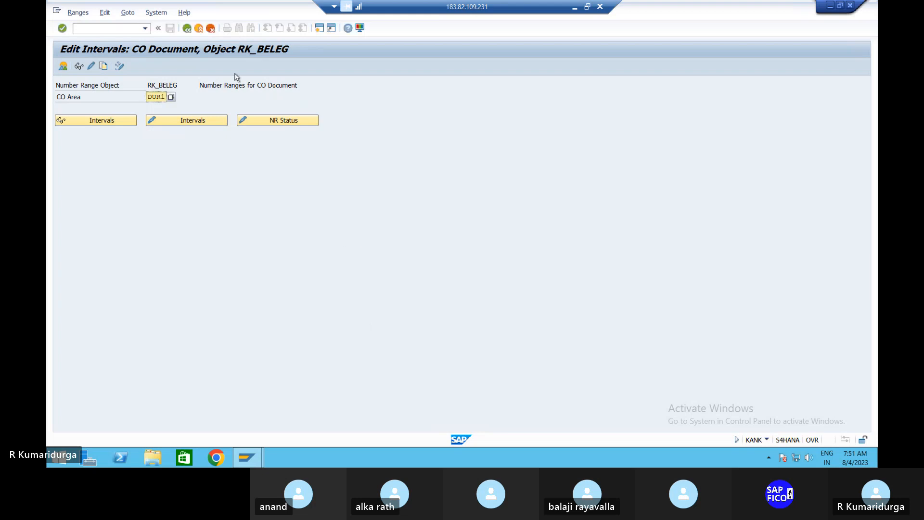
{"action": "left_click", "coordinate": [187, 30]}
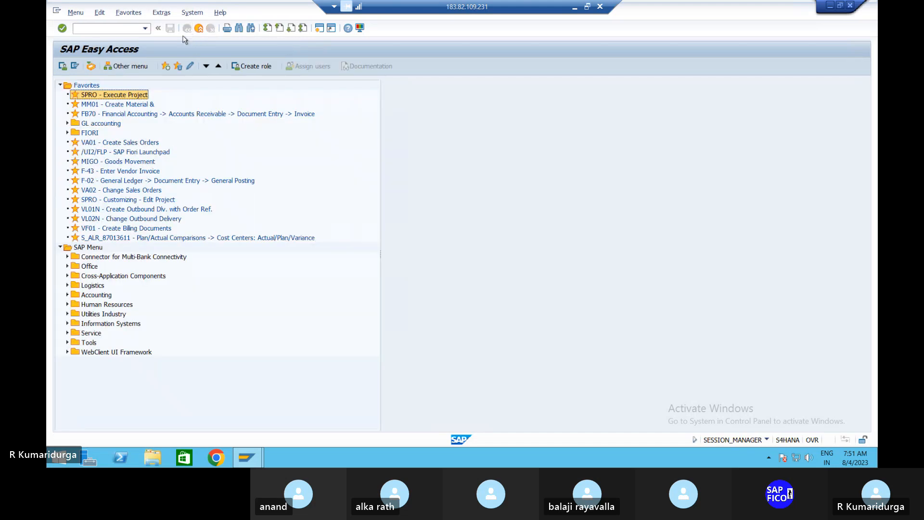
{"action": "double_click", "coordinate": [126, 95]}
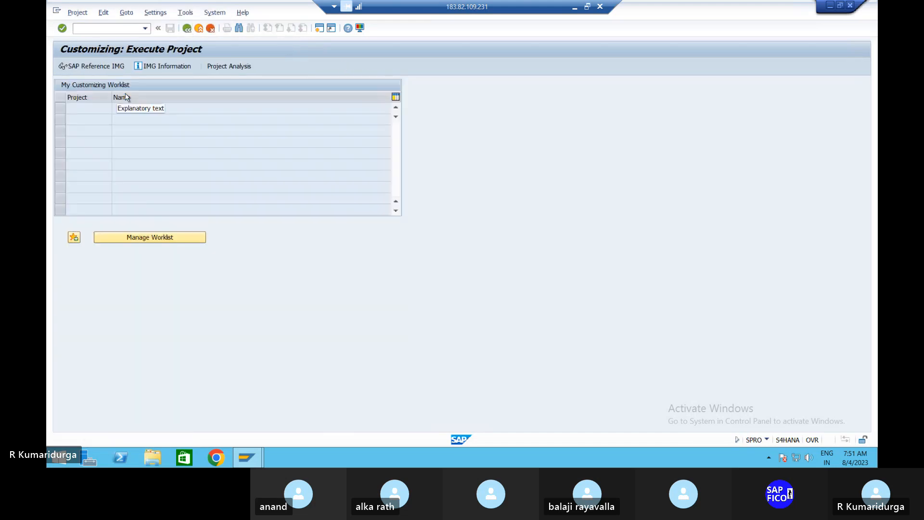
{"action": "left_click", "coordinate": [115, 66]}
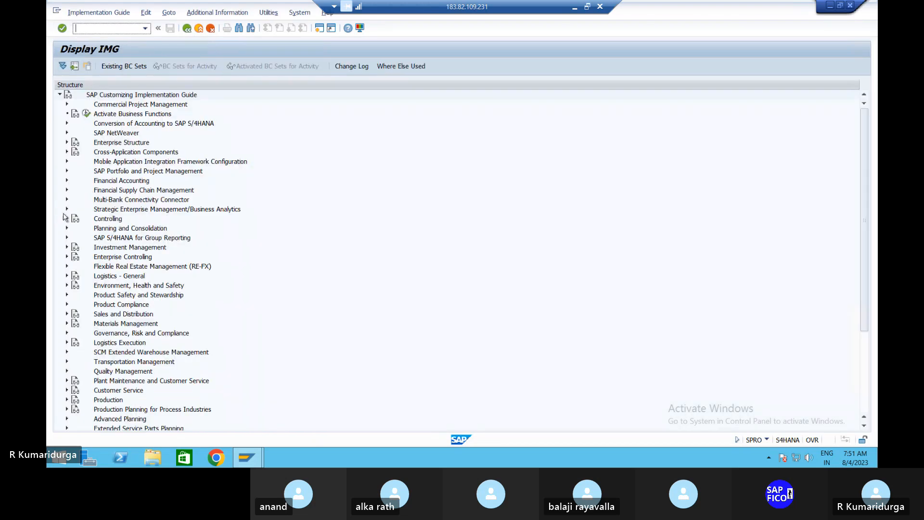
{"action": "left_click", "coordinate": [68, 219]}
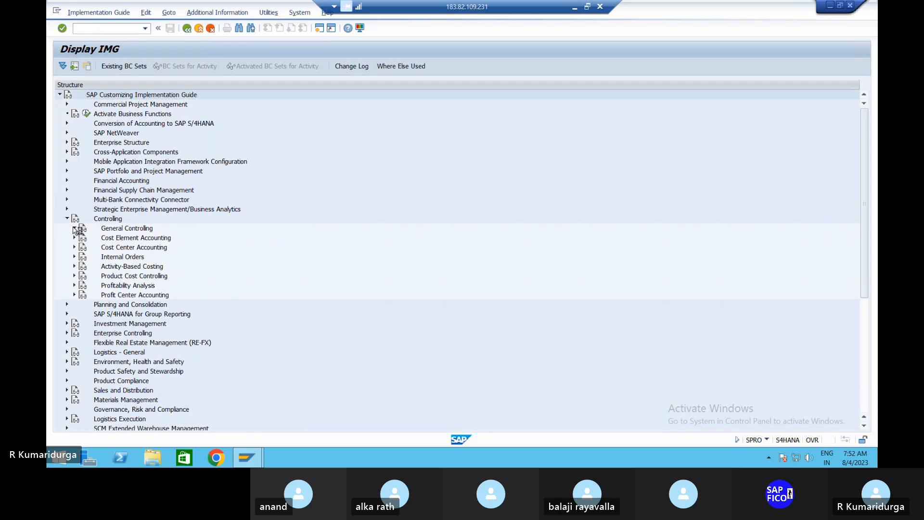
{"action": "left_click", "coordinate": [74, 228]}
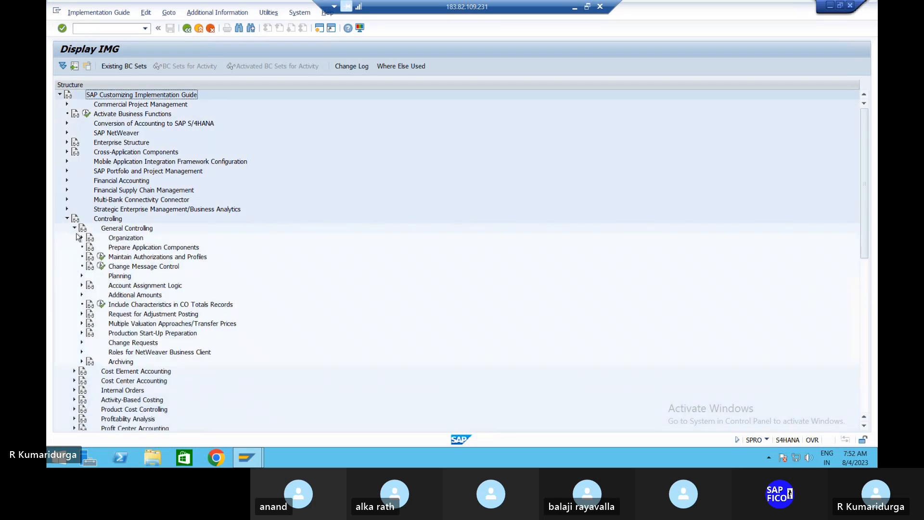
{"action": "left_click", "coordinate": [82, 238]}
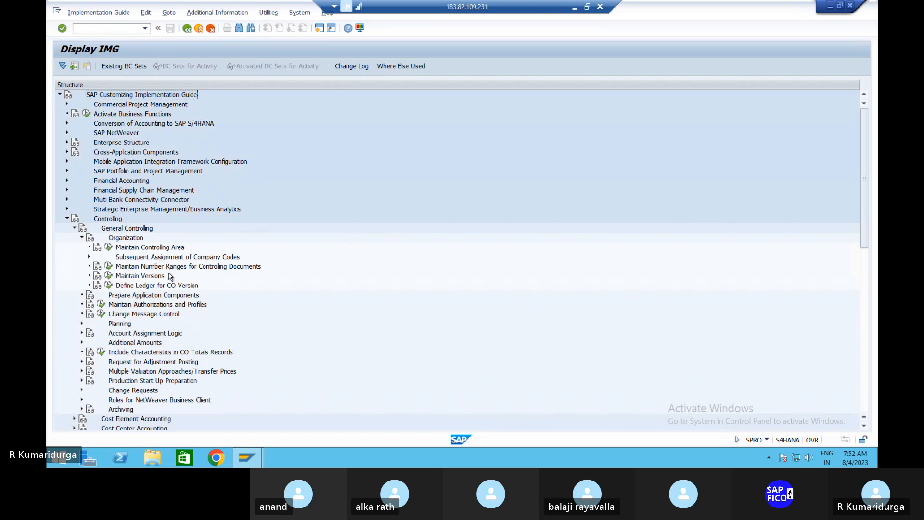
{"action": "left_click", "coordinate": [109, 266]}
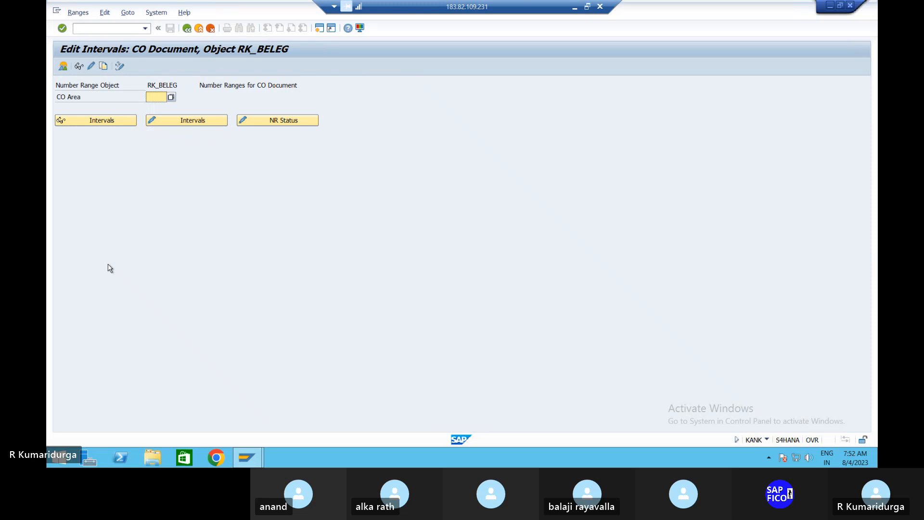
Enter CO area DUR1 and try editing its intervals, closing the no-intervals message
{"action": "type", "text": "DUR"}
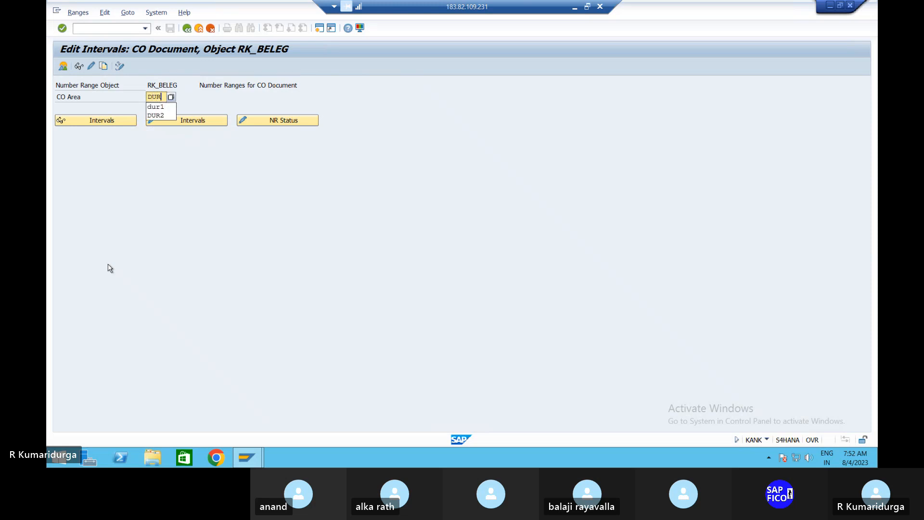
{"action": "type", "text": "1"}
{"action": "key", "text": "Return"}
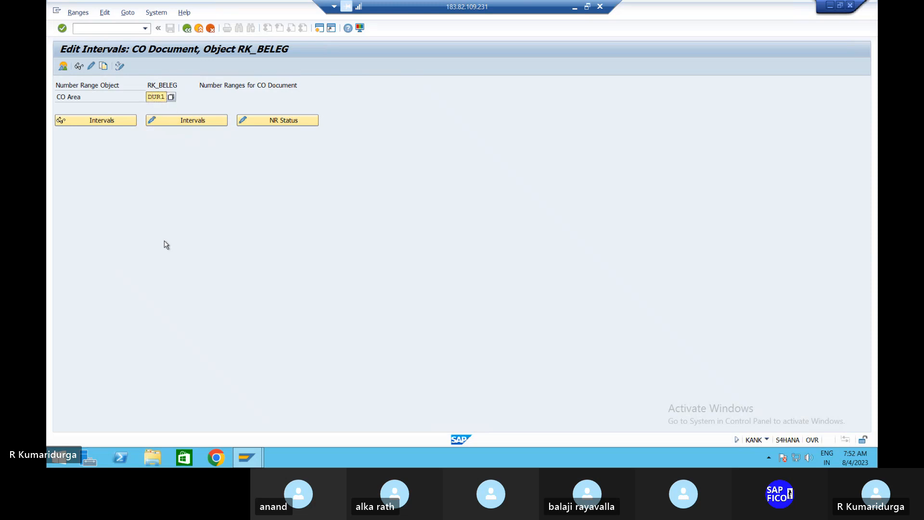
{"action": "left_click", "coordinate": [179, 124]}
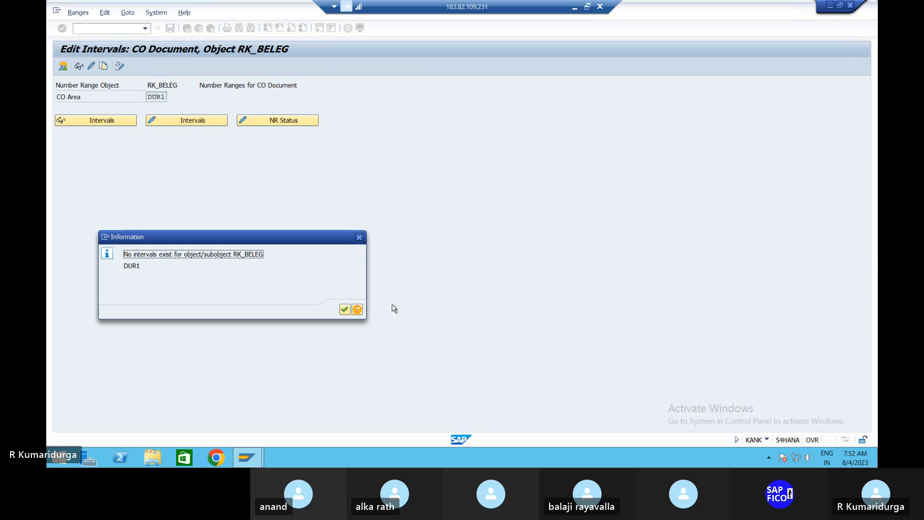
{"action": "left_click", "coordinate": [359, 238]}
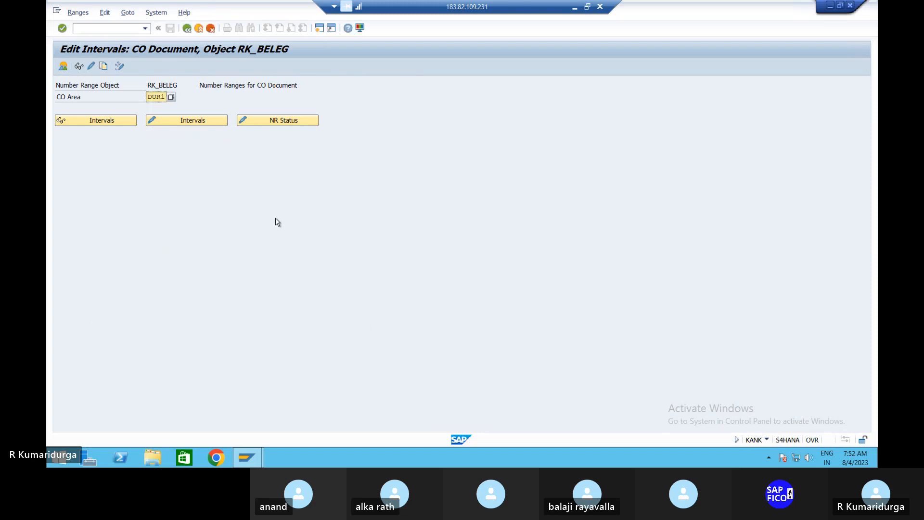
Restart KANK and view the number range groups for DUR1, including the COIN element
{"action": "left_click", "coordinate": [124, 30]}
{"action": "type", "text": "/NKANK"}
{"action": "key", "text": "Return"}
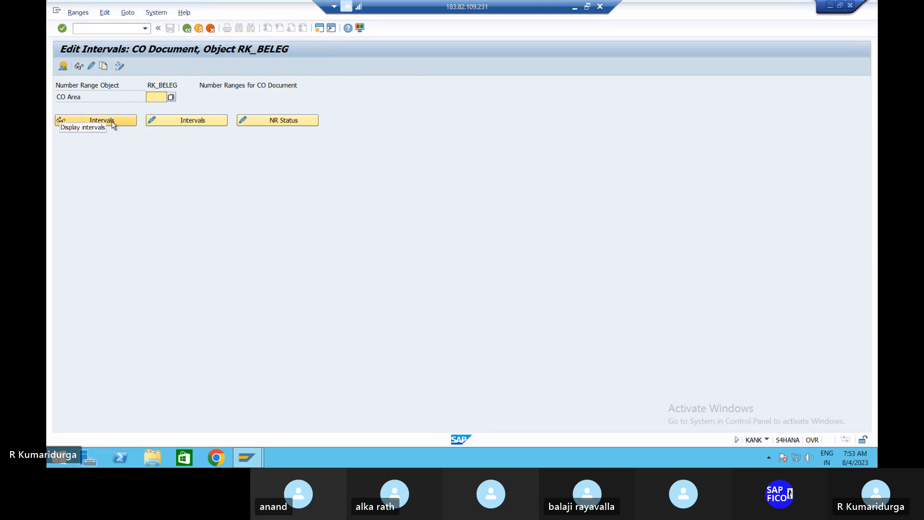
{"action": "left_click", "coordinate": [90, 66]}
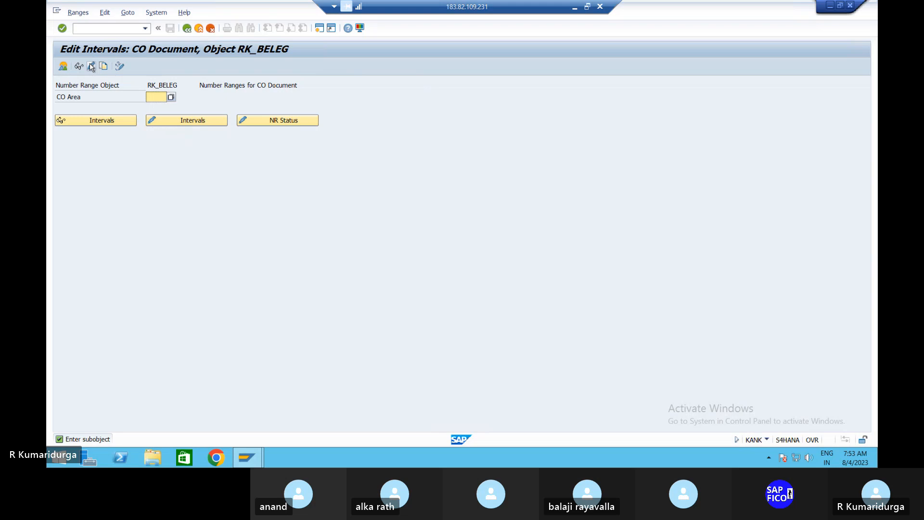
{"action": "type", "text": "DUR1"}
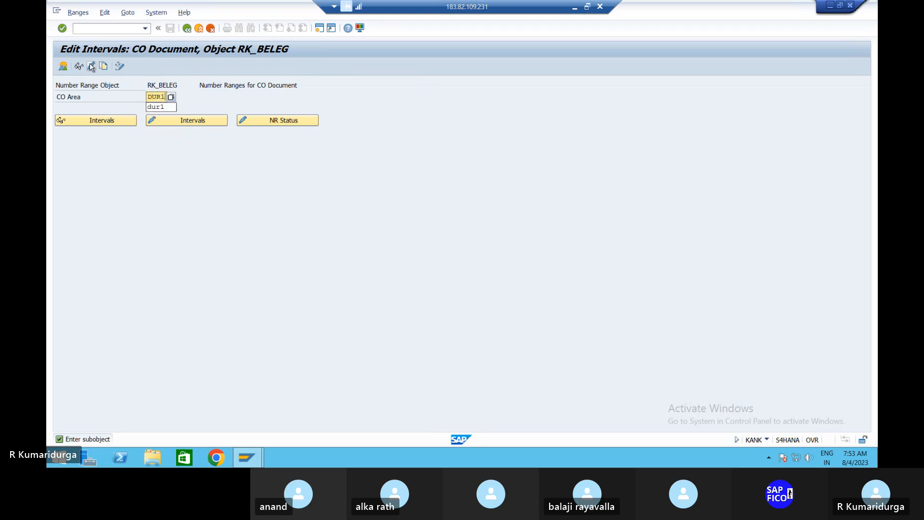
{"action": "key", "text": "Return"}
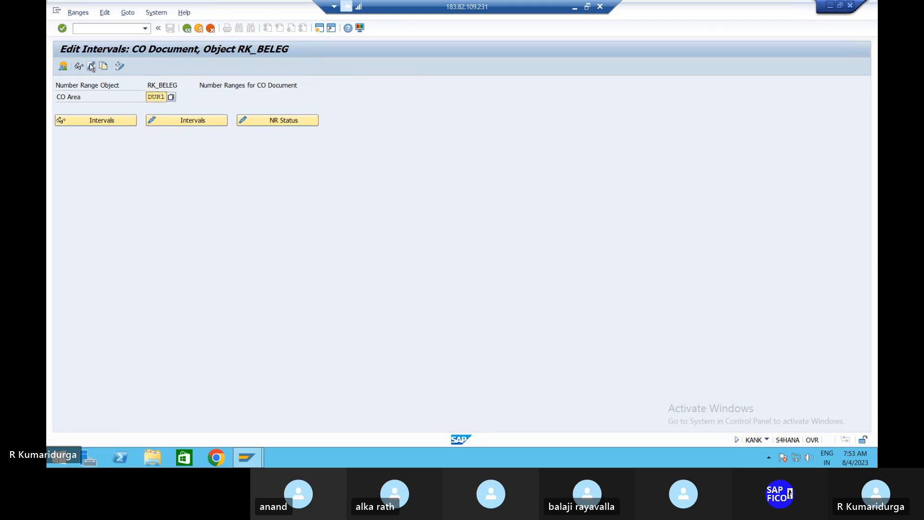
{"action": "left_click", "coordinate": [90, 66]}
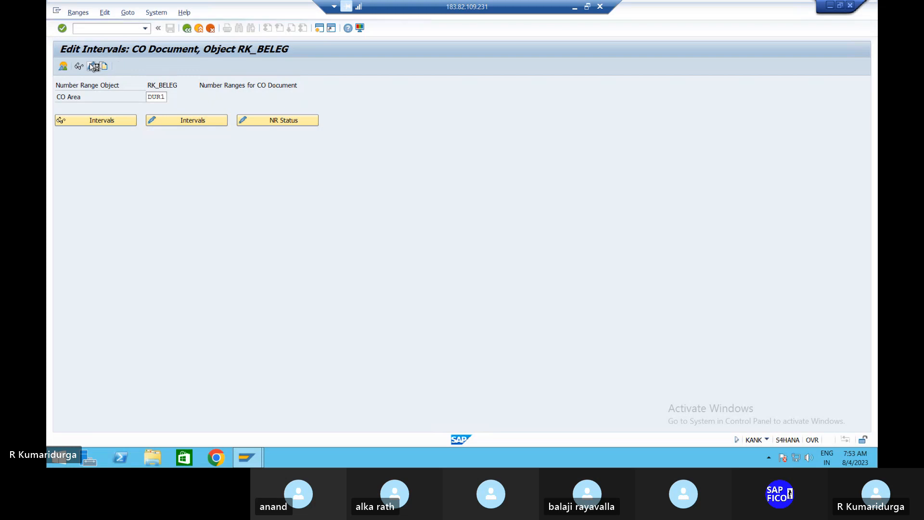
{"action": "left_click", "coordinate": [90, 66]}
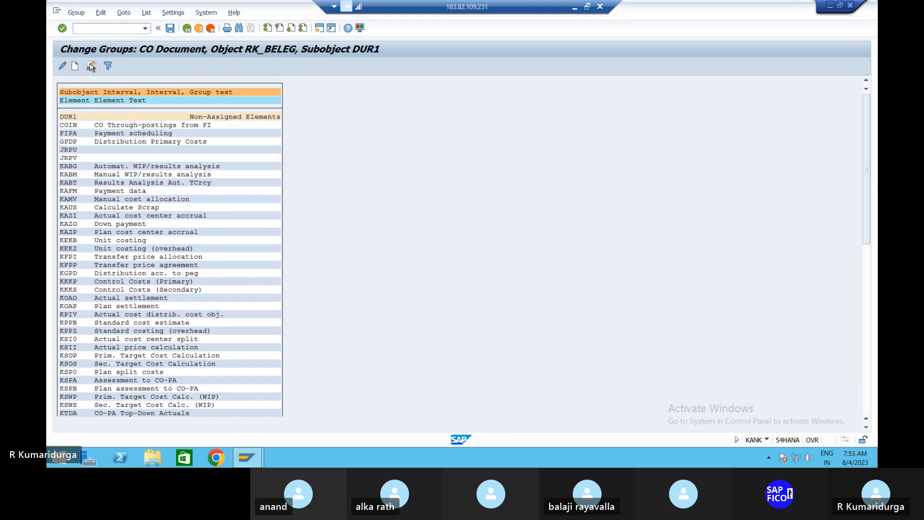
{"action": "left_click", "coordinate": [67, 126]}
Return to the SAP Easy Access menu with /n
{"action": "left_click", "coordinate": [130, 27]}
{"action": "type", "text": "/n"}
{"action": "key", "text": "Return"}
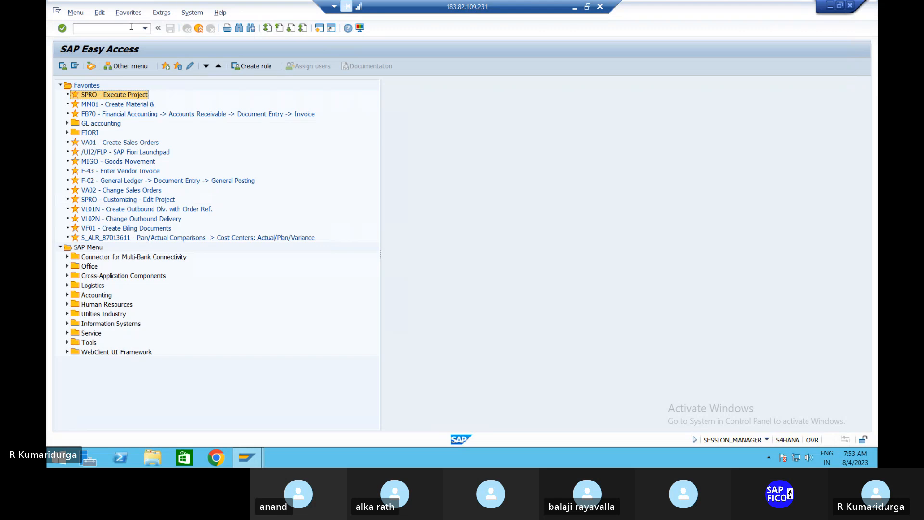
List AIAB line items for AuC asset 2001 in DUR1 and select the 500,000.000 document 48 row
{"action": "left_click", "coordinate": [88, 26]}
{"action": "type", "text": "A"}
{"action": "type", "text": "l"}
{"action": "type", "text": "A"}
{"action": "type", "text": "B"}
{"action": "key", "text": "Return"}
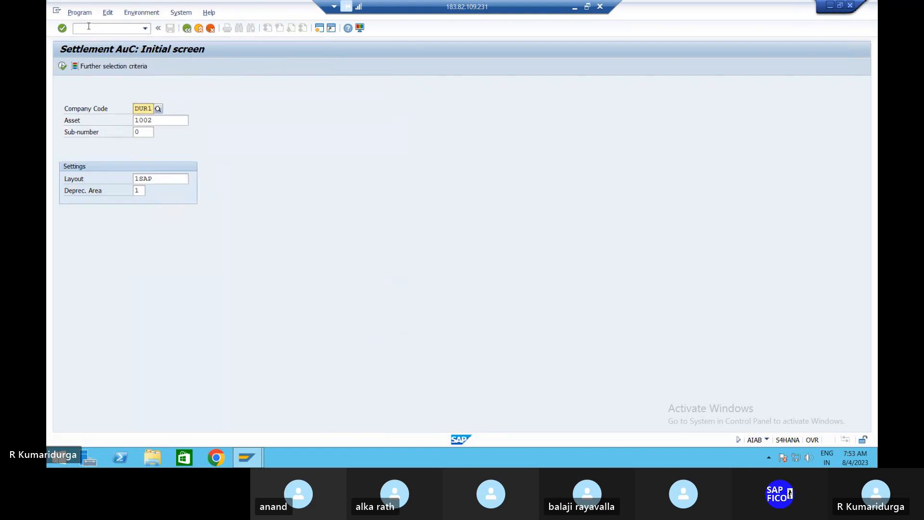
{"action": "left_click", "coordinate": [177, 120]}
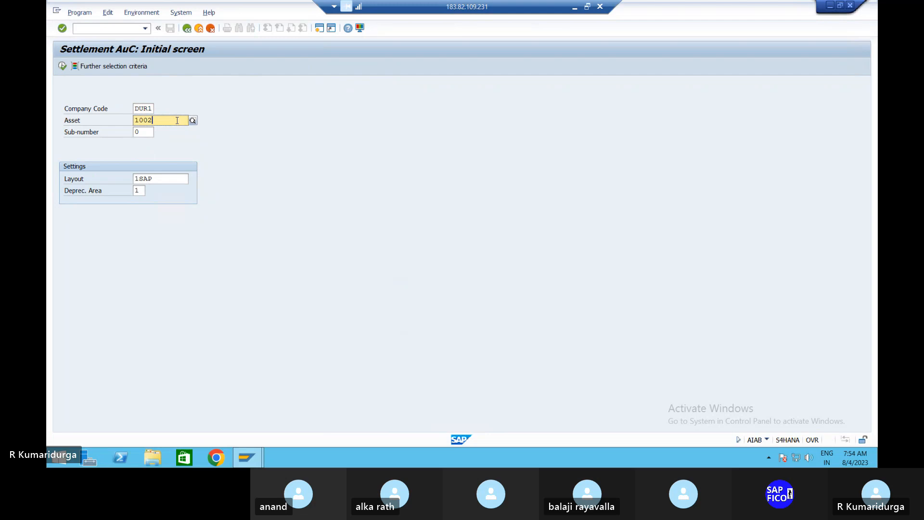
{"action": "left_click", "coordinate": [192, 120]}
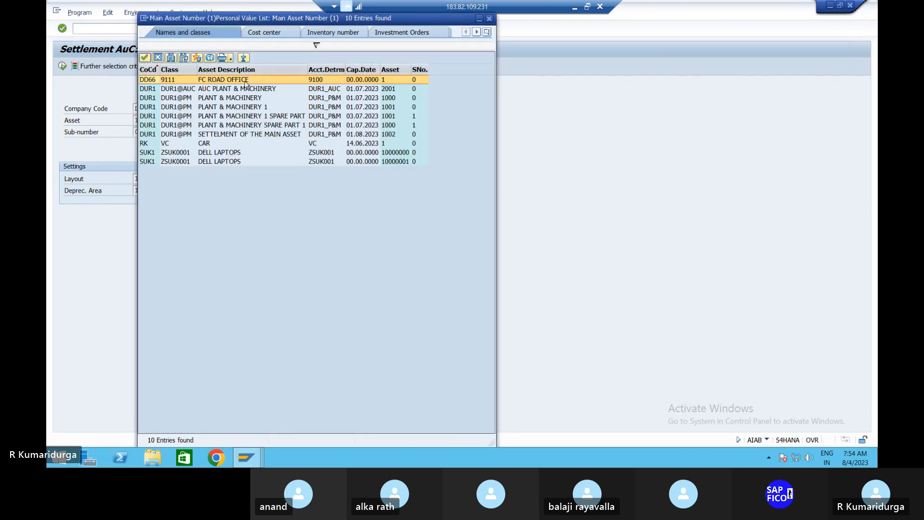
{"action": "double_click", "coordinate": [243, 90]}
{"action": "key", "text": "Return"}
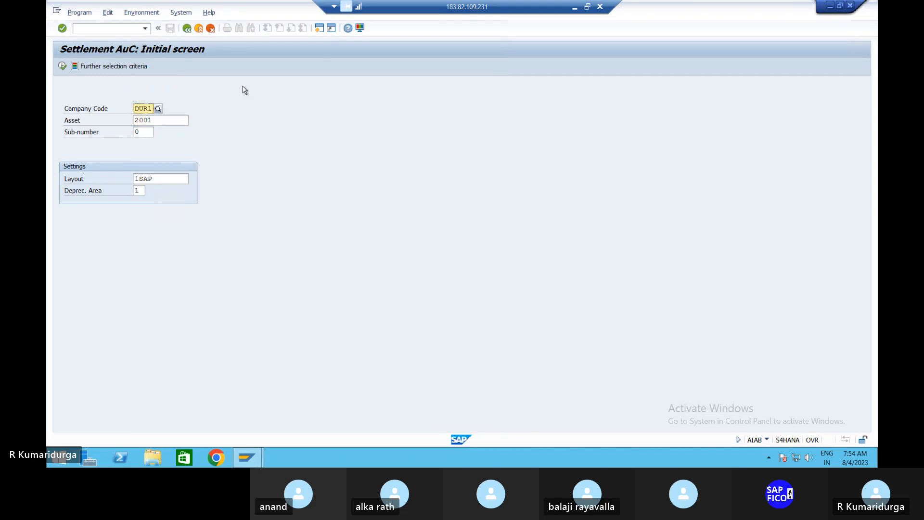
{"action": "left_click", "coordinate": [63, 67]}
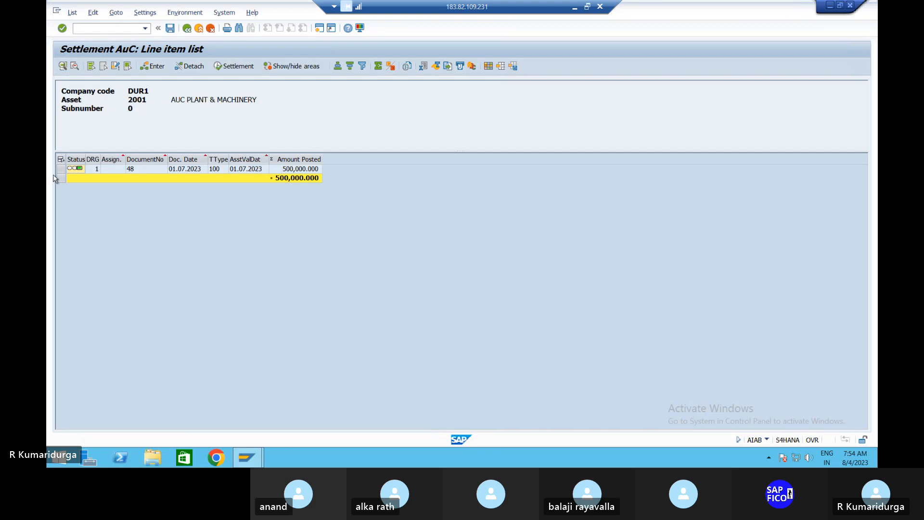
{"action": "left_click", "coordinate": [60, 171]}
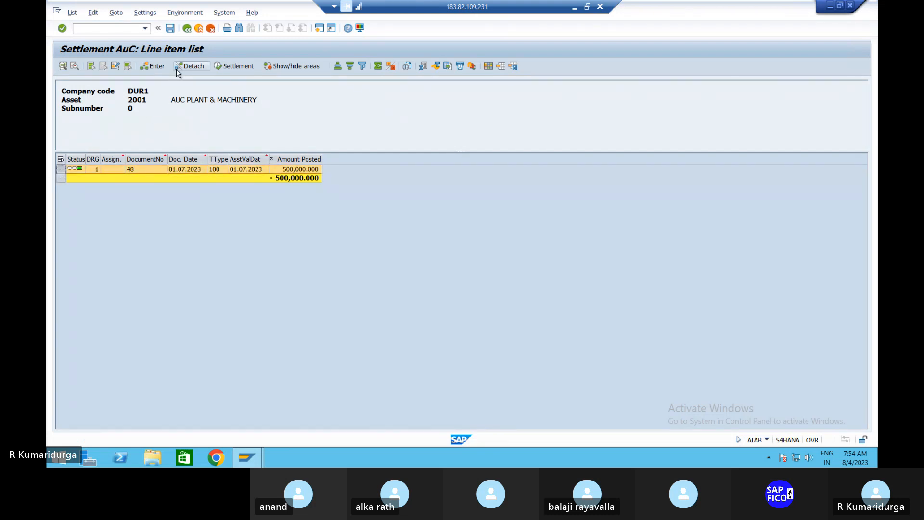
Execute the live settlement with value date 01.08.2023, the previous text and document type AA
{"action": "left_click", "coordinate": [230, 68]}
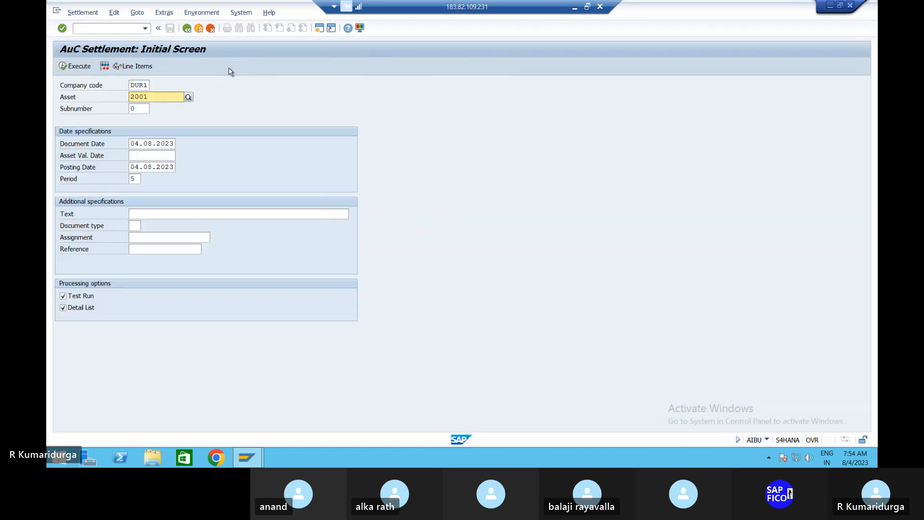
{"action": "left_click", "coordinate": [138, 155]}
{"action": "type", "text": "01."}
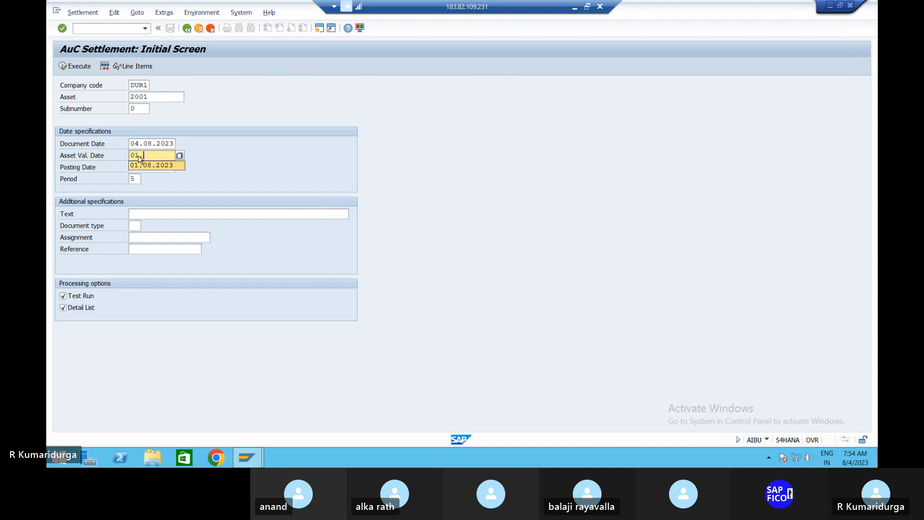
{"action": "left_click", "coordinate": [144, 165]}
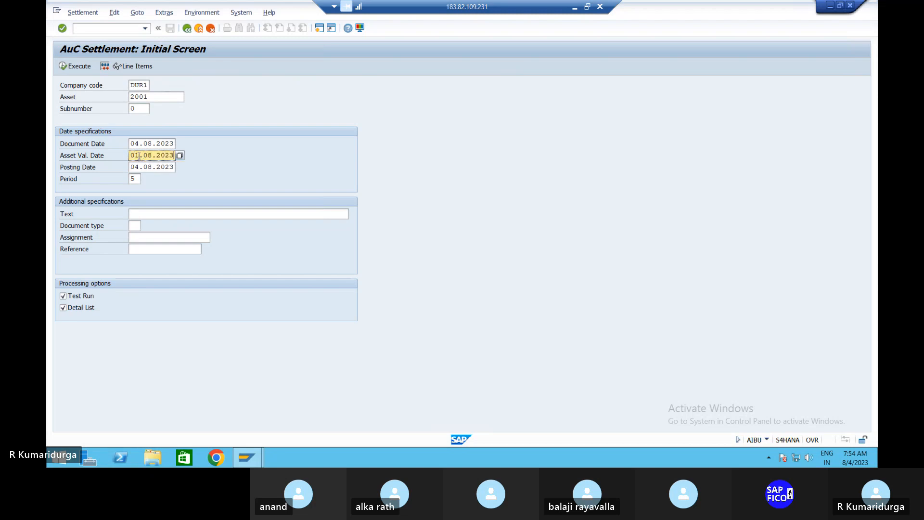
{"action": "left_click", "coordinate": [136, 212]}
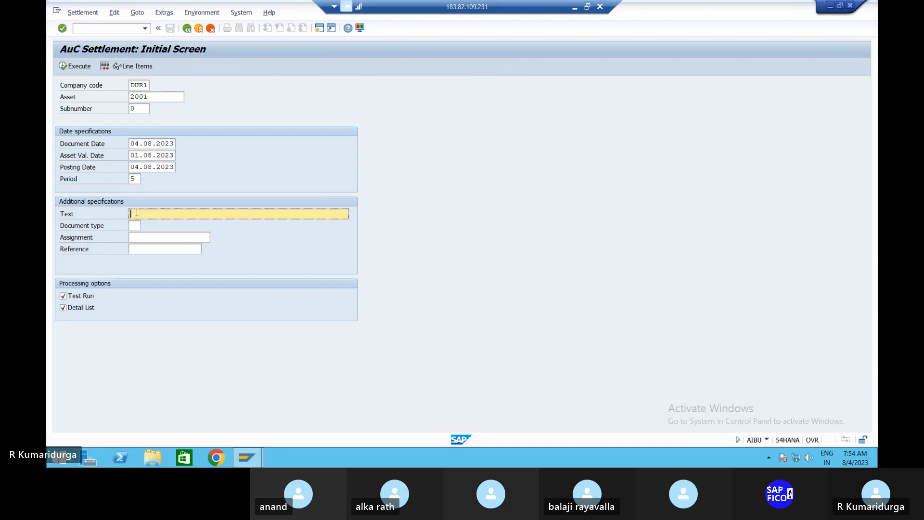
{"action": "key", "text": "Down"}
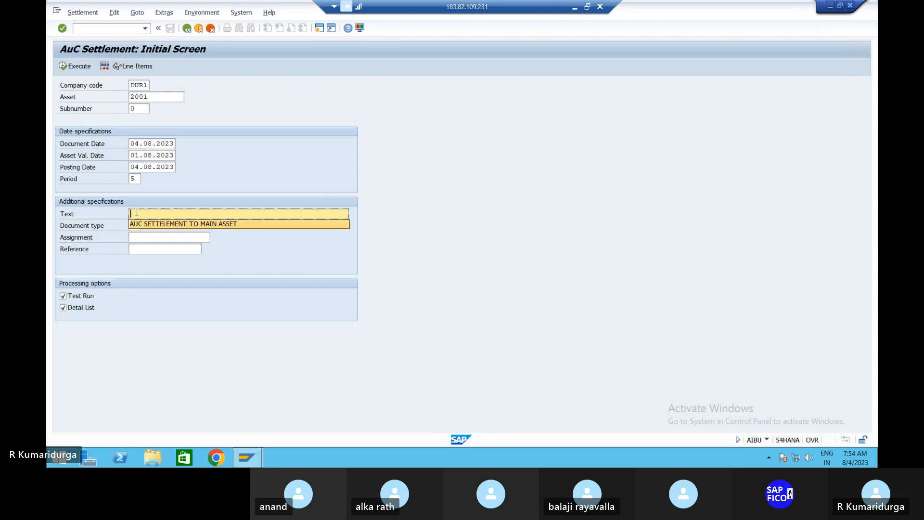
{"action": "key", "text": "Return"}
{"action": "left_click", "coordinate": [138, 225]}
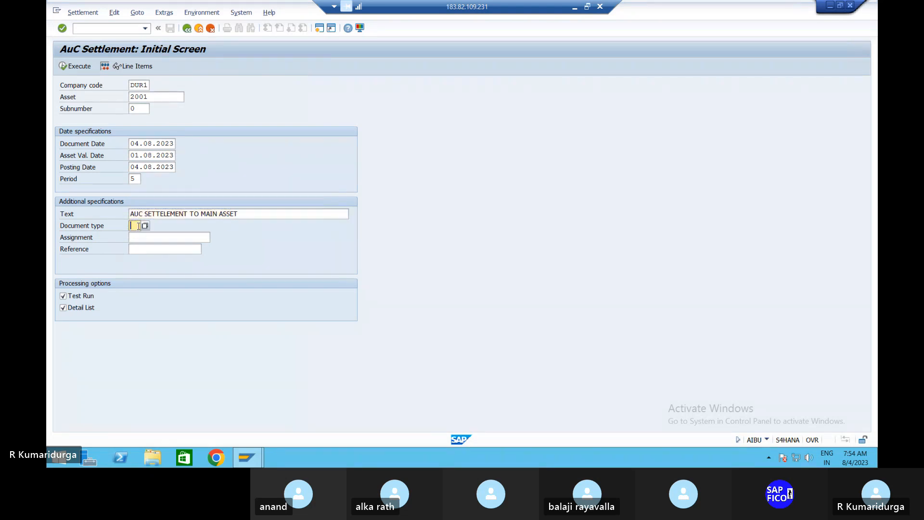
{"action": "key", "text": "Down"}
{"action": "key", "text": "Return"}
{"action": "key", "text": "Return"}
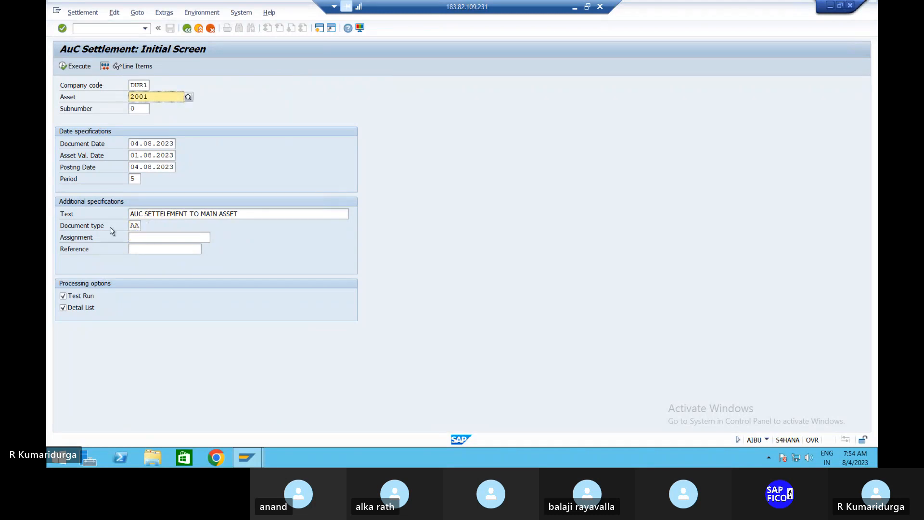
{"action": "left_click", "coordinate": [63, 295]}
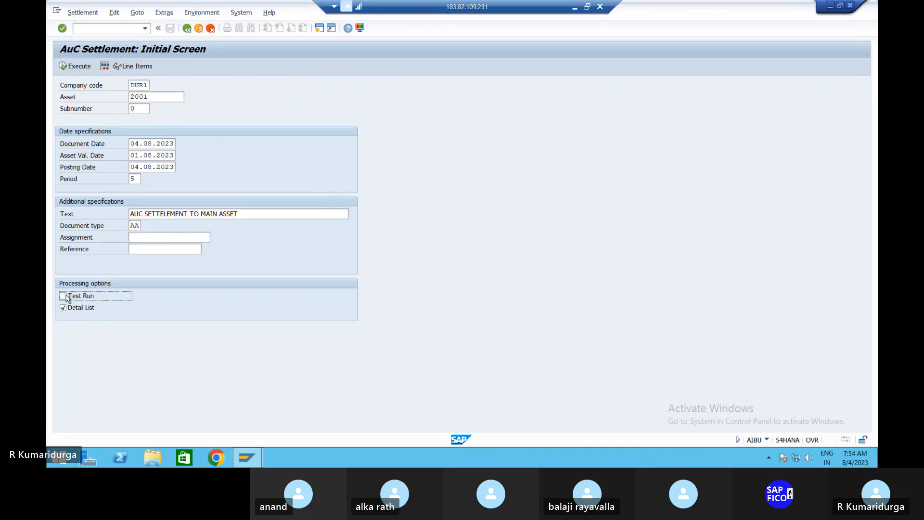
{"action": "left_click", "coordinate": [76, 68]}
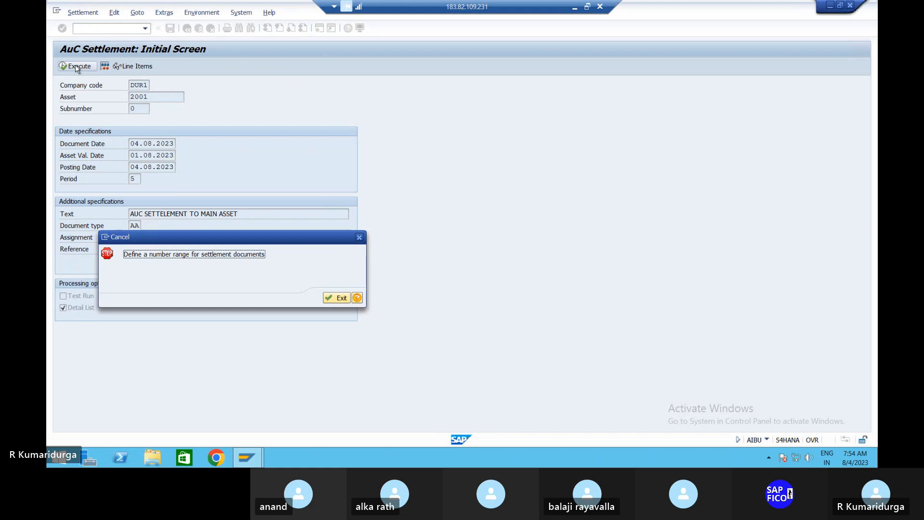
Follow the error help's 'Maintain number ranges for settlement documents' link into the IMG
{"action": "left_click", "coordinate": [357, 297]}
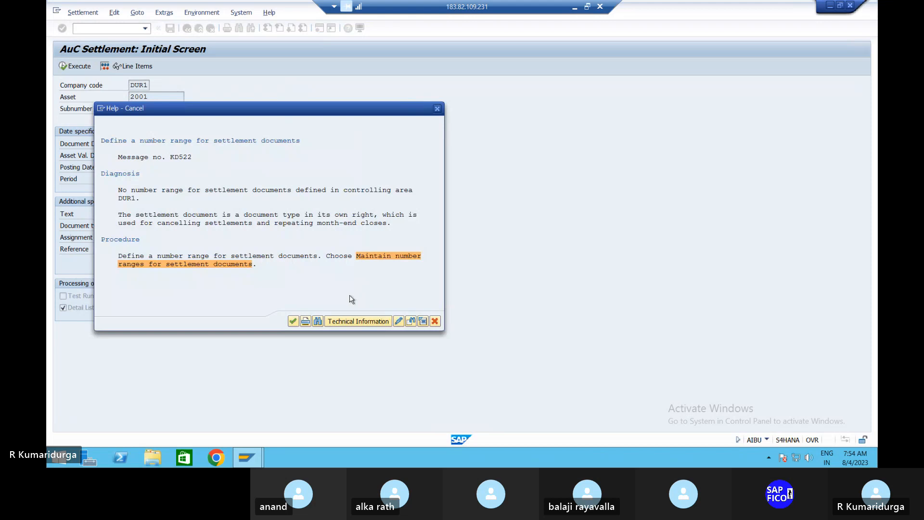
{"action": "left_click", "coordinate": [375, 261]}
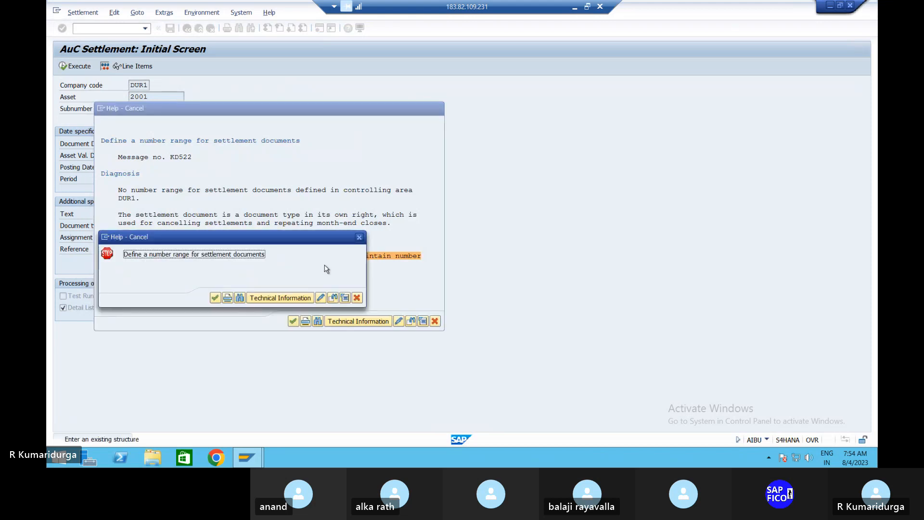
{"action": "left_click", "coordinate": [215, 298]}
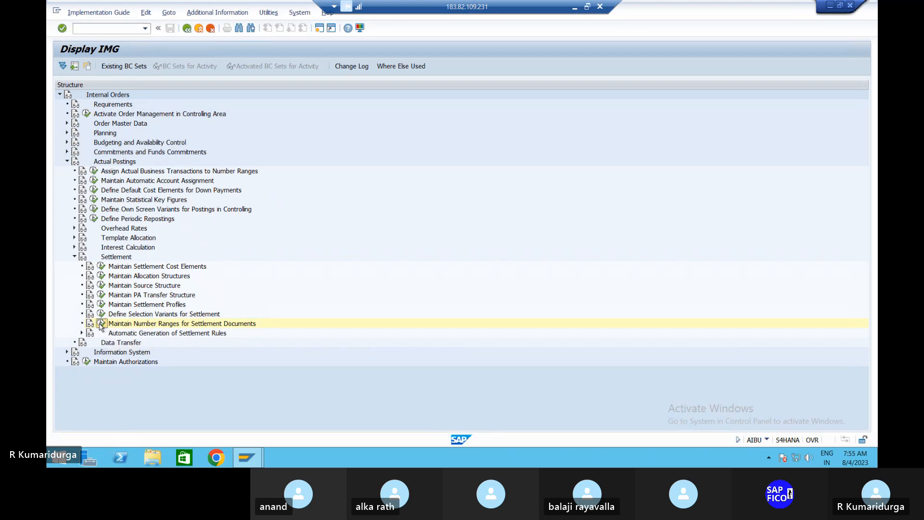
Open the CO_ABRECHN number range groups for change and scroll through the non-assigned elements
{"action": "left_click", "coordinate": [101, 324]}
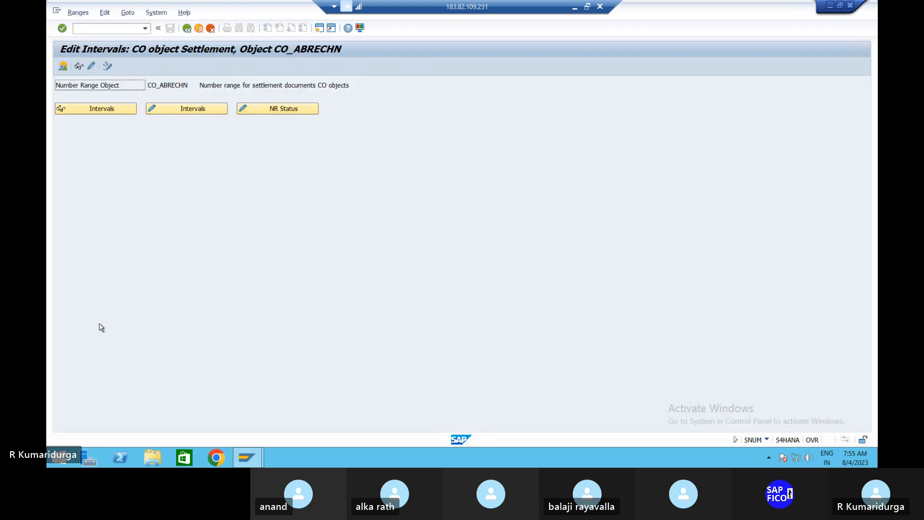
{"action": "left_click", "coordinate": [91, 67]}
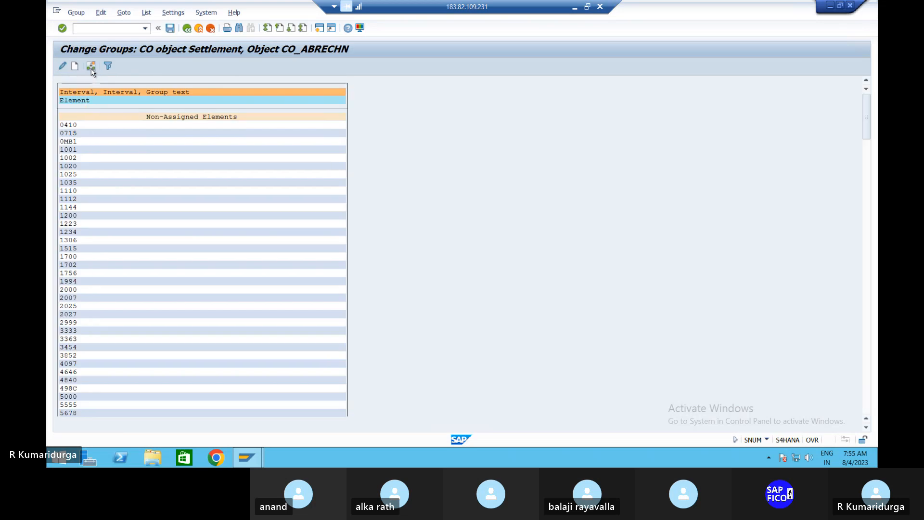
{"action": "scroll", "coordinate": [94, 237], "scroll_direction": "down", "scroll_amount": 2}
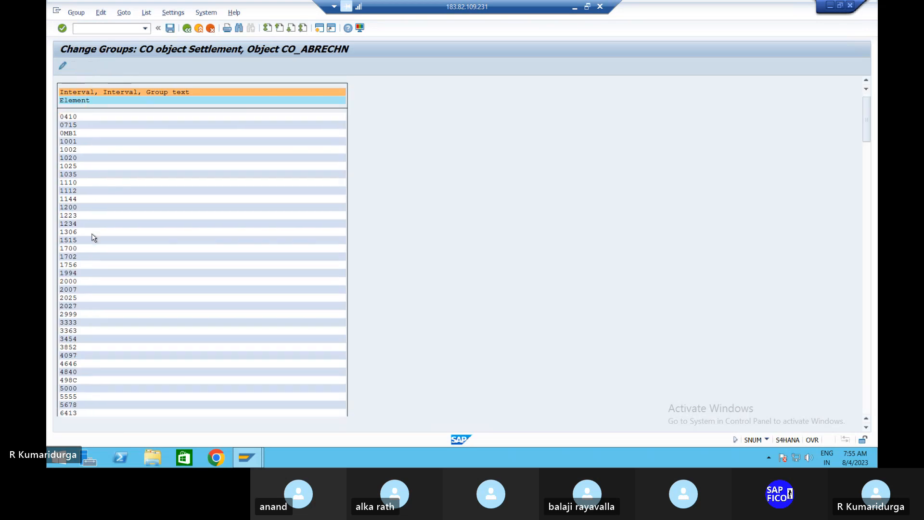
{"action": "scroll", "coordinate": [95, 229], "scroll_direction": "down", "scroll_amount": 5}
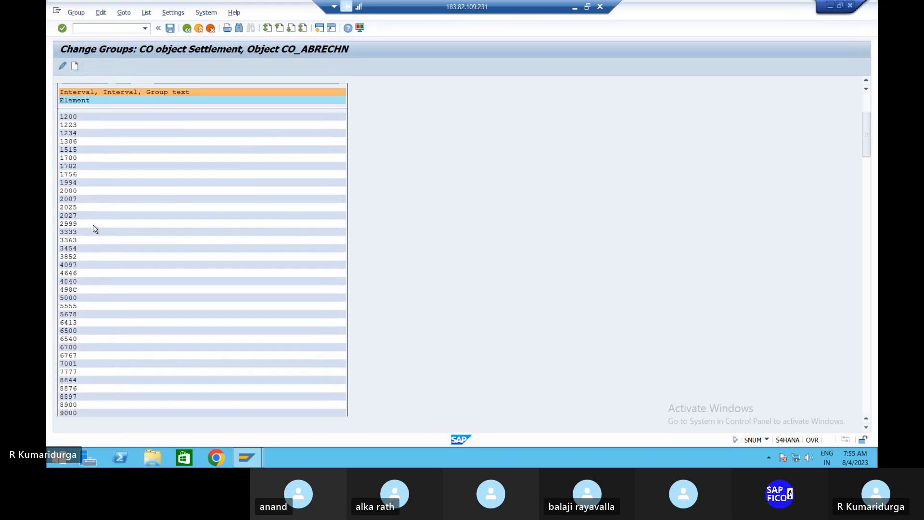
{"action": "scroll", "coordinate": [95, 229], "scroll_direction": "down", "scroll_amount": 5}
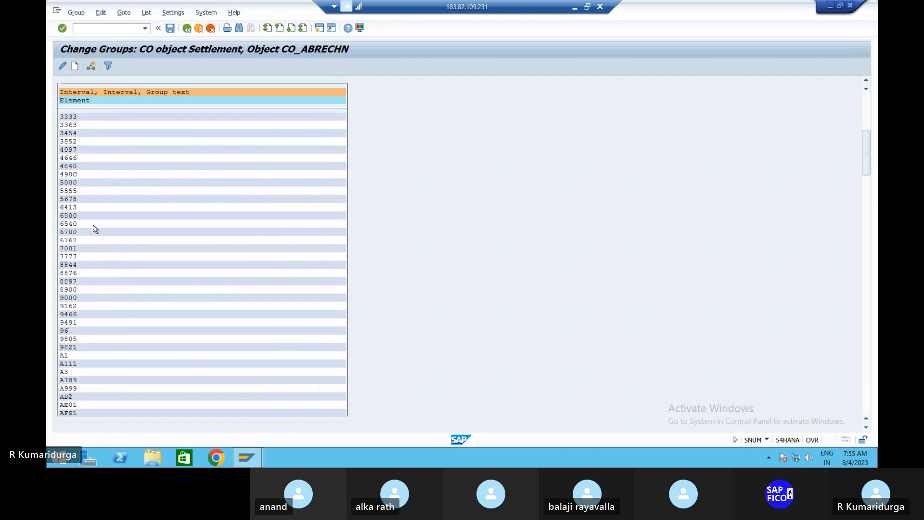
{"action": "scroll", "coordinate": [95, 229], "scroll_direction": "down", "scroll_amount": 1}
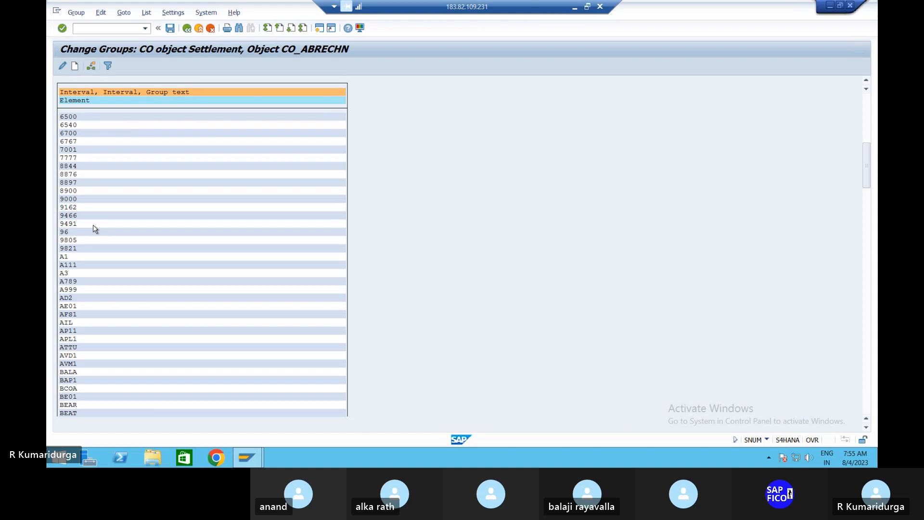
{"action": "scroll", "coordinate": [99, 221], "scroll_direction": "down", "scroll_amount": 2}
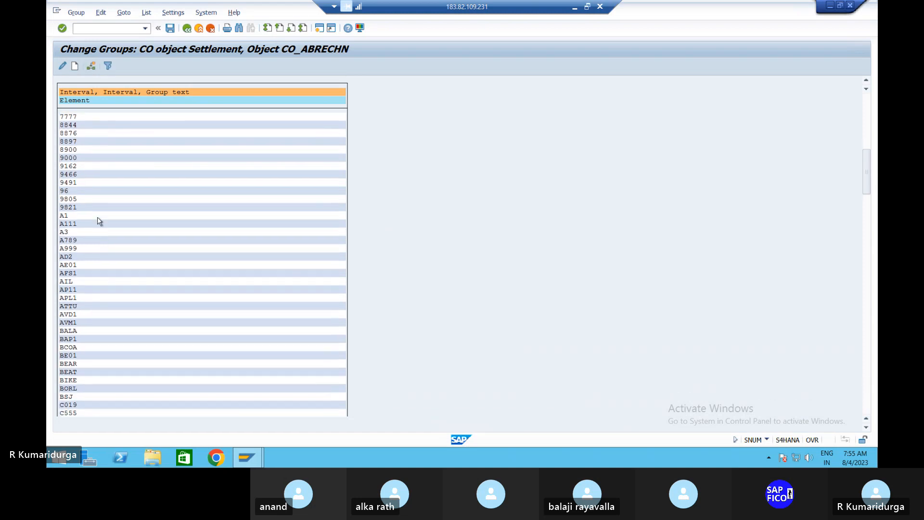
{"action": "scroll", "coordinate": [99, 221], "scroll_direction": "down", "scroll_amount": 2}
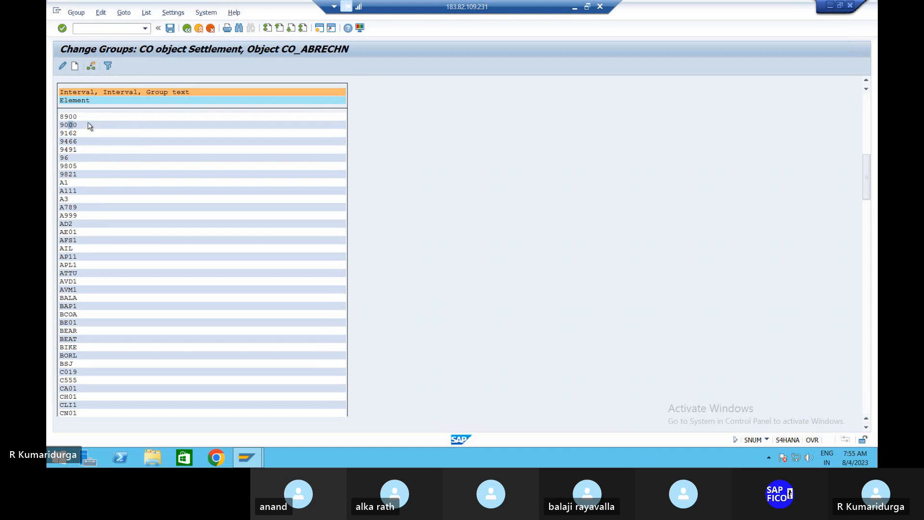
{"action": "left_click", "coordinate": [62, 66]}
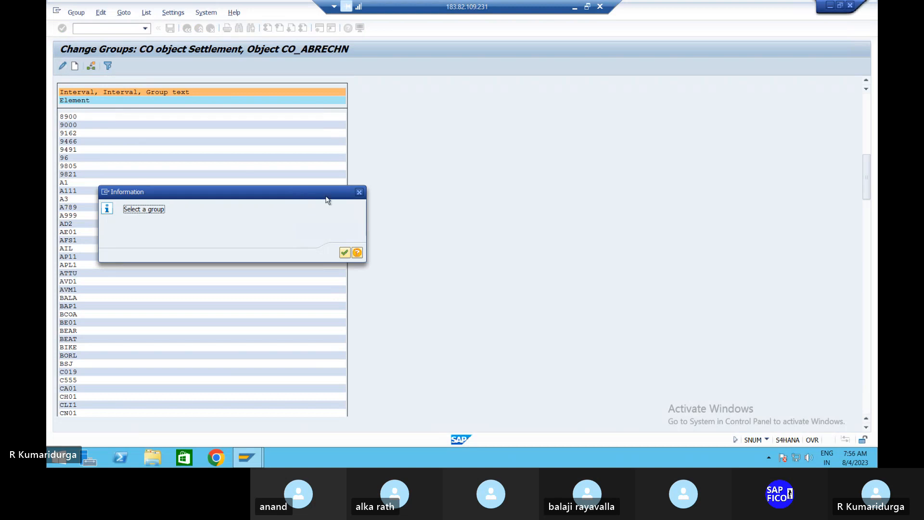
{"action": "left_click", "coordinate": [359, 192]}
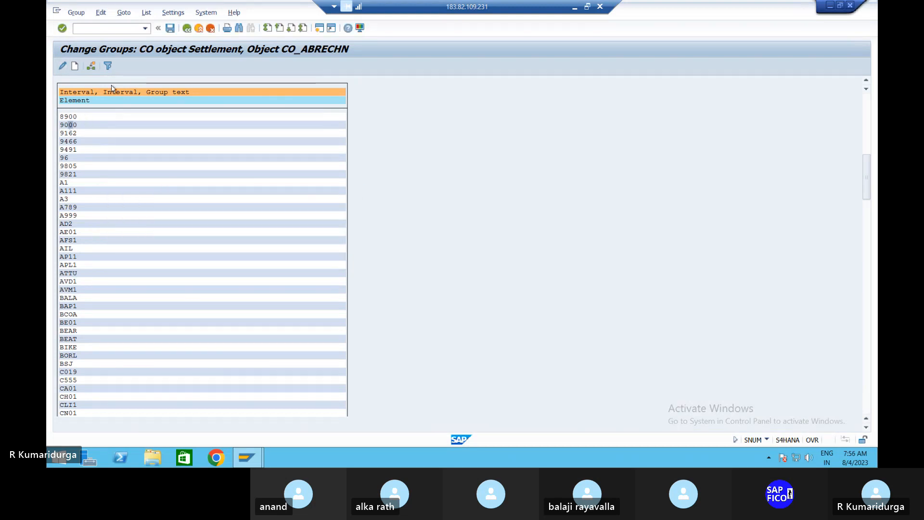
{"action": "left_click", "coordinate": [91, 66]}
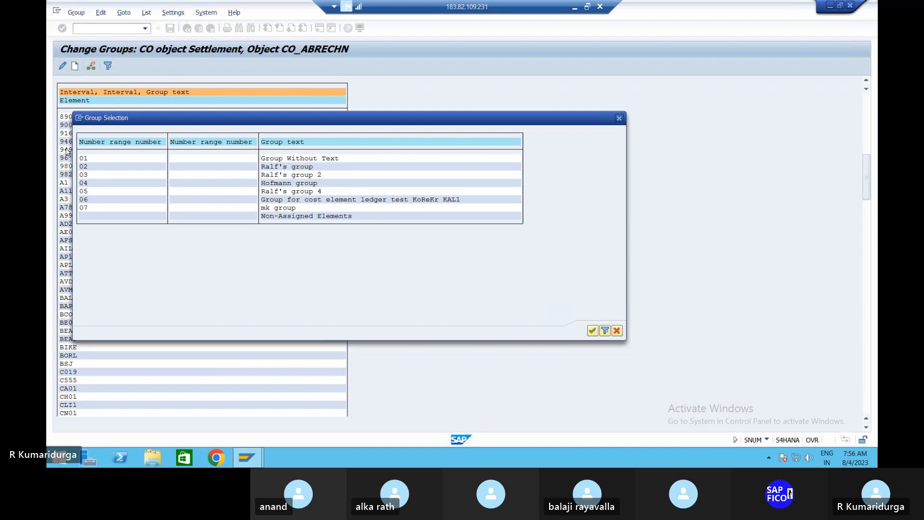
{"action": "left_click", "coordinate": [81, 158]}
{"action": "left_click", "coordinate": [592, 330]}
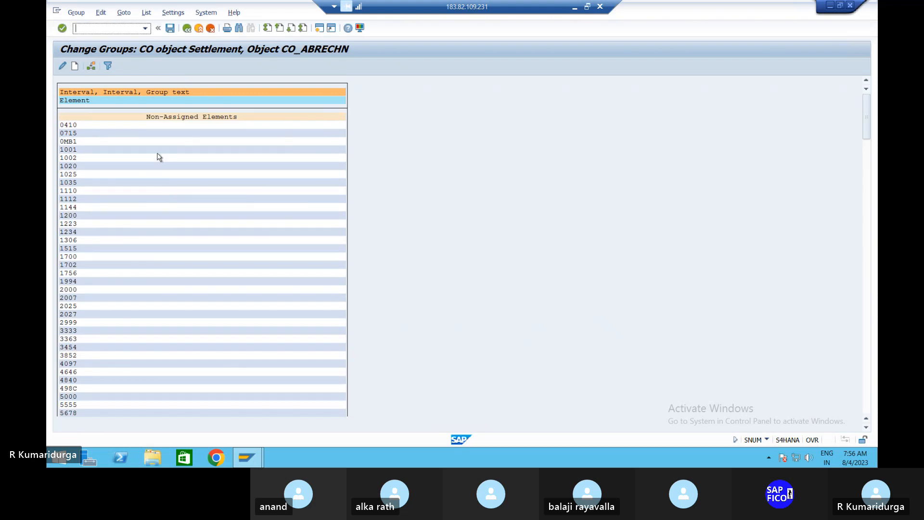
Scroll the CO_ABRECHN element list down to DUR1 and mark it for group assignment
{"action": "left_click", "coordinate": [105, 190]}
{"action": "scroll", "coordinate": [105, 190], "scroll_direction": "down", "scroll_amount": 2}
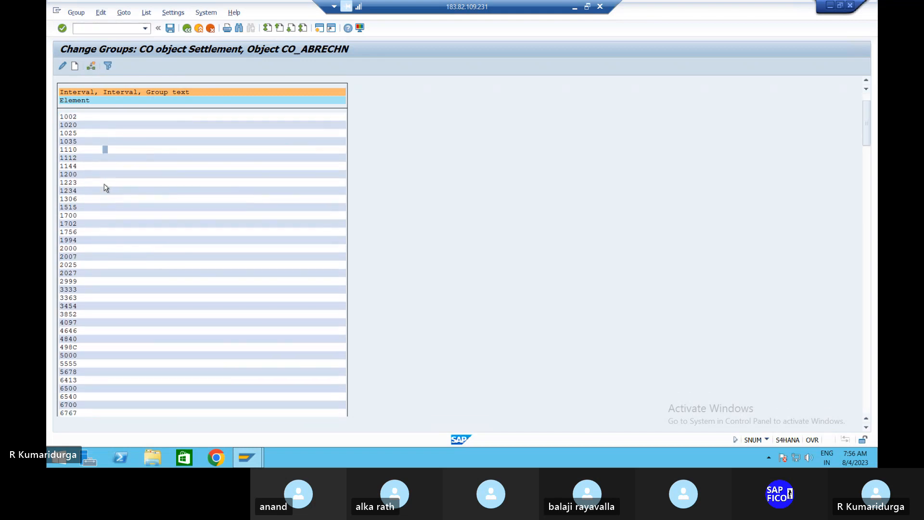
{"action": "scroll", "coordinate": [106, 188], "scroll_direction": "down", "scroll_amount": 2}
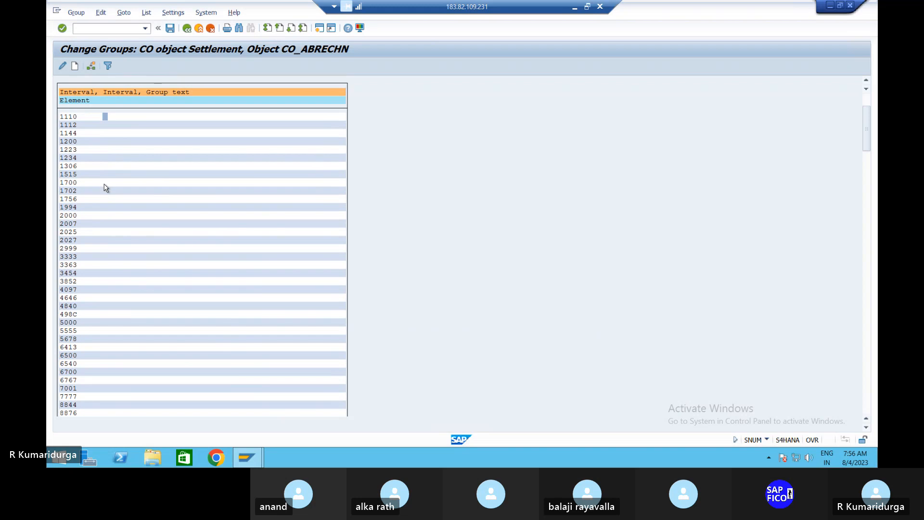
{"action": "scroll", "coordinate": [106, 188], "scroll_direction": "down", "scroll_amount": 2}
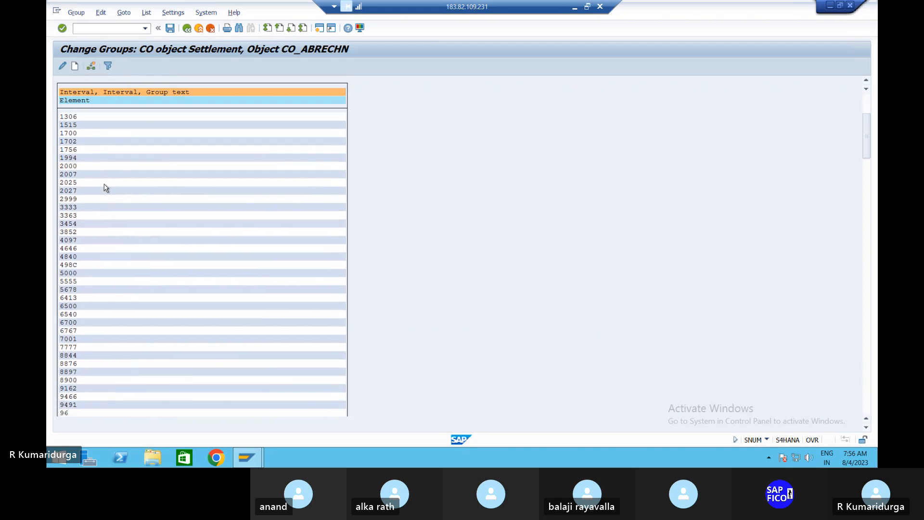
{"action": "scroll", "coordinate": [104, 188], "scroll_direction": "down", "scroll_amount": 5}
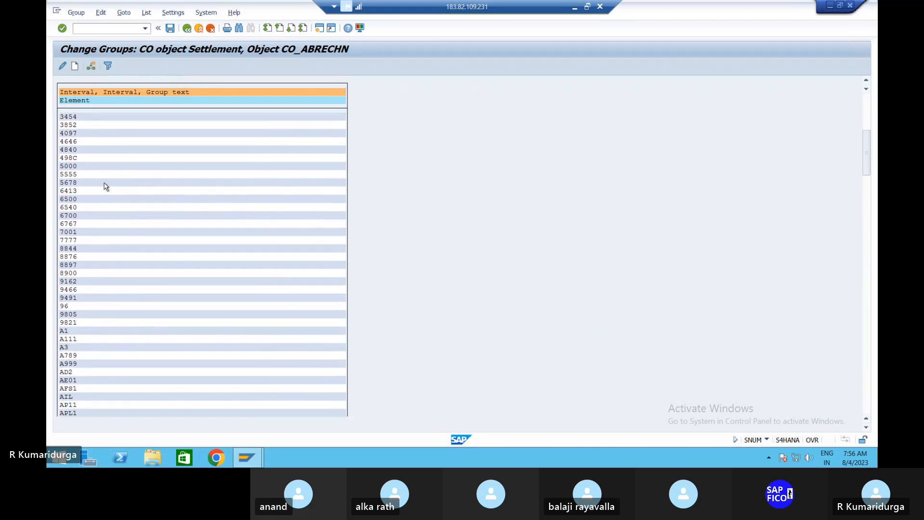
{"action": "scroll", "coordinate": [106, 187], "scroll_direction": "down", "scroll_amount": 1}
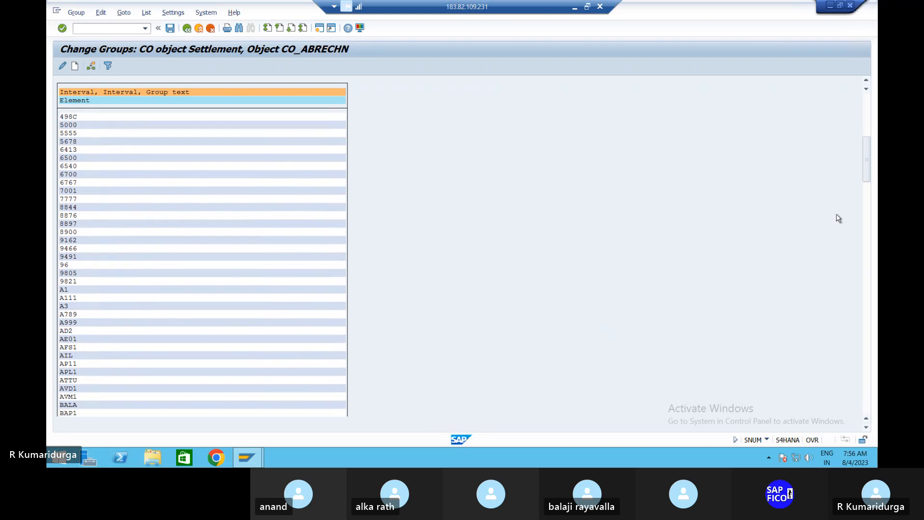
{"action": "left_click", "coordinate": [866, 412]}
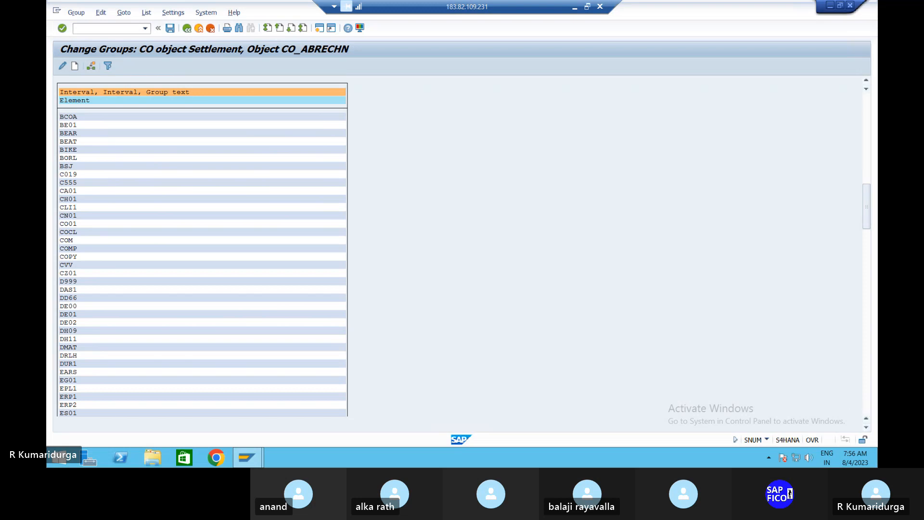
{"action": "left_click", "coordinate": [74, 364]}
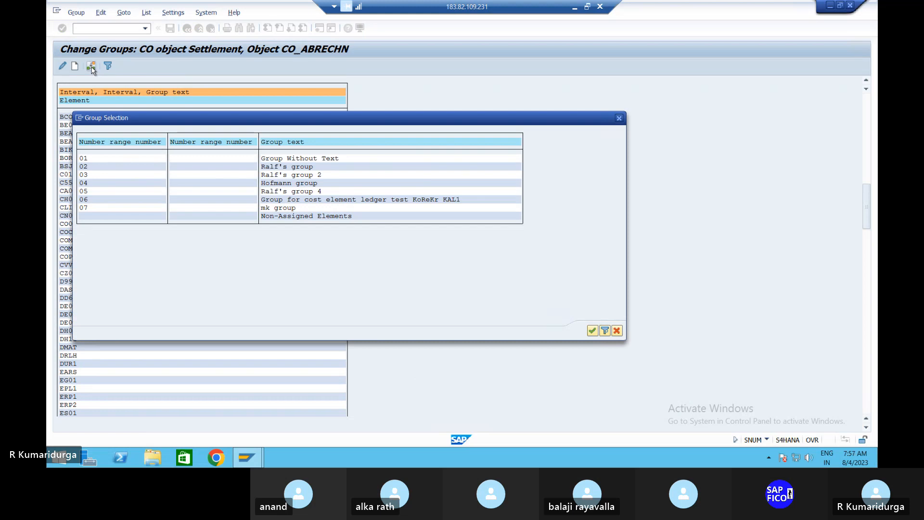
Put element DUR1 into group 01, Group Without Text, and confirm the selection
{"action": "left_click", "coordinate": [82, 162]}
{"action": "left_click", "coordinate": [590, 330]}
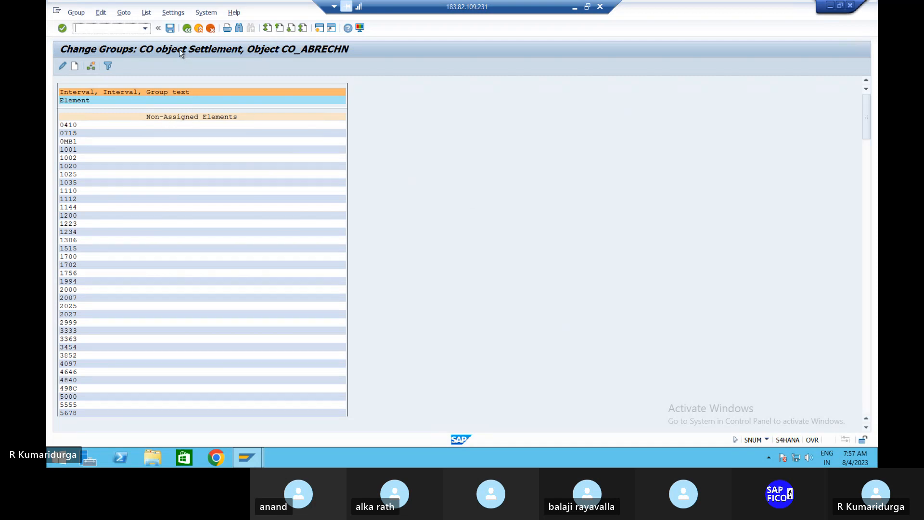
Save the assignment, scroll down to confirm DUR1 under group 01, and save again
{"action": "left_click", "coordinate": [170, 29]}
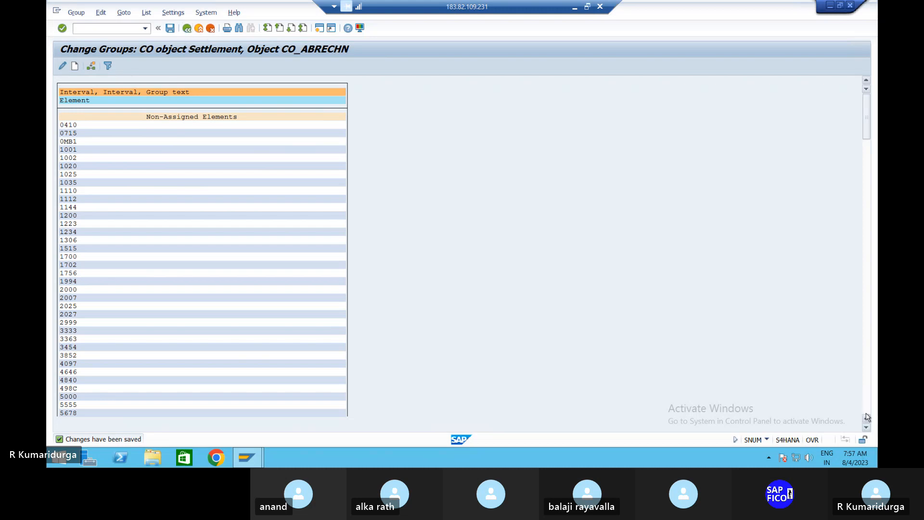
{"action": "left_click", "coordinate": [866, 428]}
{"action": "left_click", "coordinate": [867, 428]}
{"action": "left_click", "coordinate": [867, 428]}
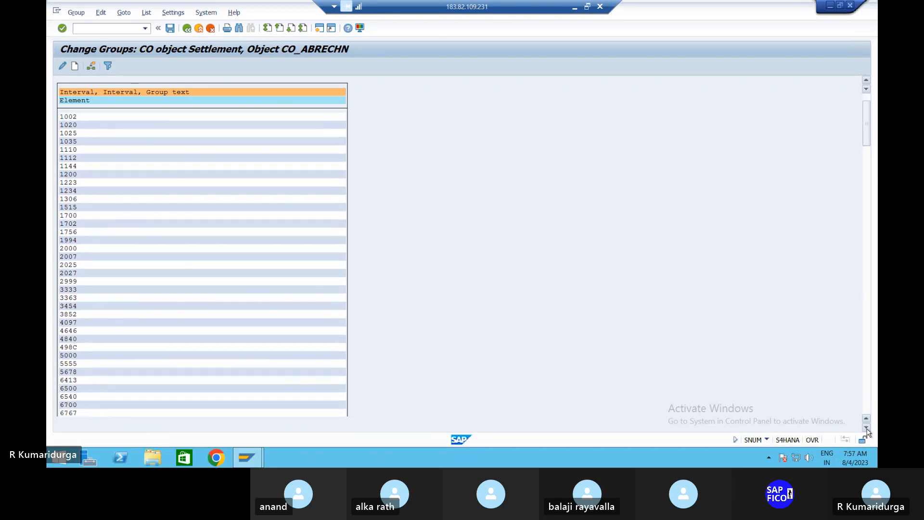
{"action": "left_click", "coordinate": [867, 428]}
{"action": "left_click", "coordinate": [867, 428]}
{"action": "left_click", "coordinate": [867, 428]}
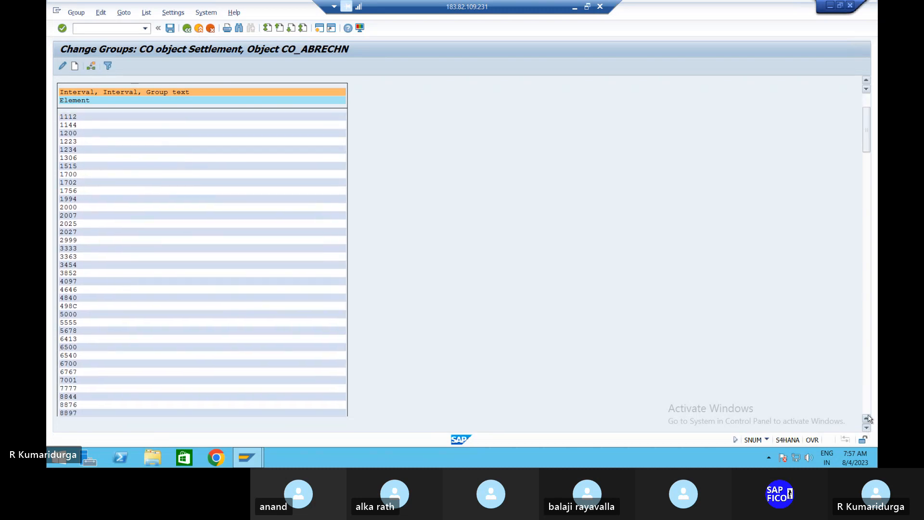
{"action": "left_click", "coordinate": [869, 409]}
{"action": "left_click", "coordinate": [869, 409]}
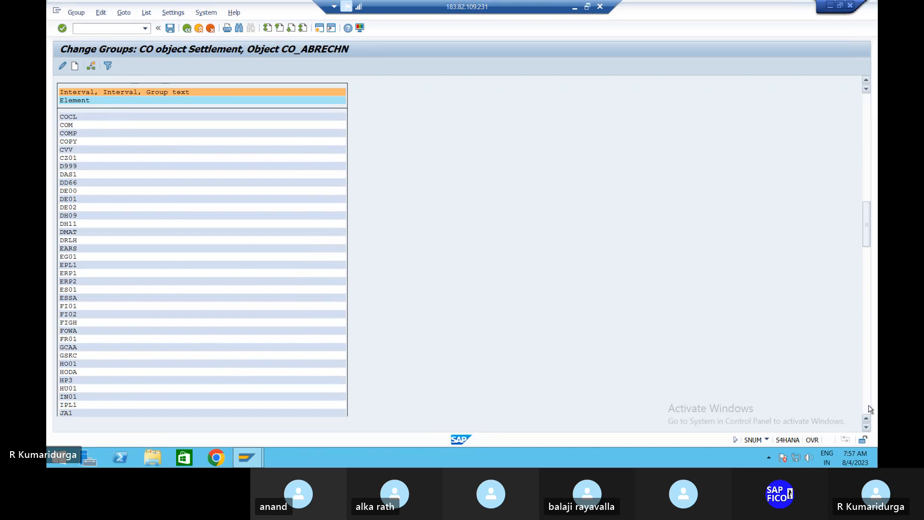
{"action": "left_click", "coordinate": [869, 409]}
{"action": "left_click", "coordinate": [869, 409]}
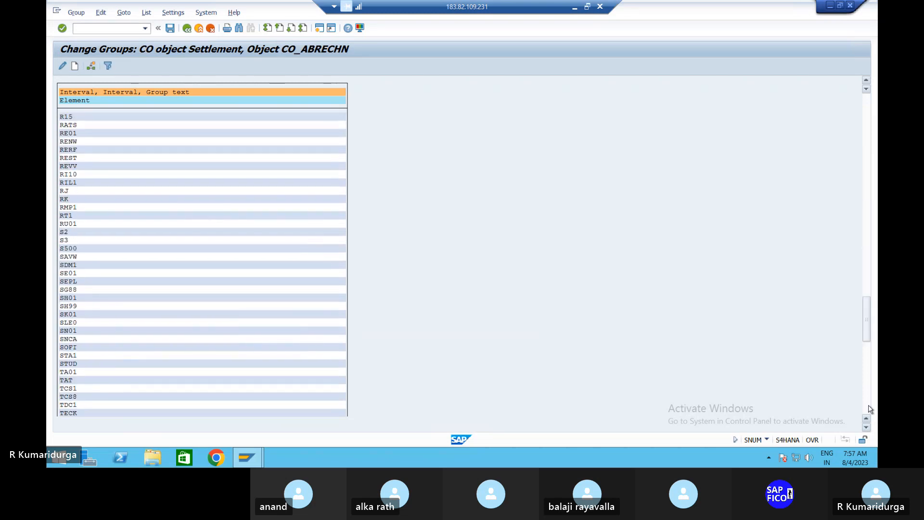
{"action": "left_click_drag", "start_coordinate": [867, 338], "coordinate": [868, 409]}
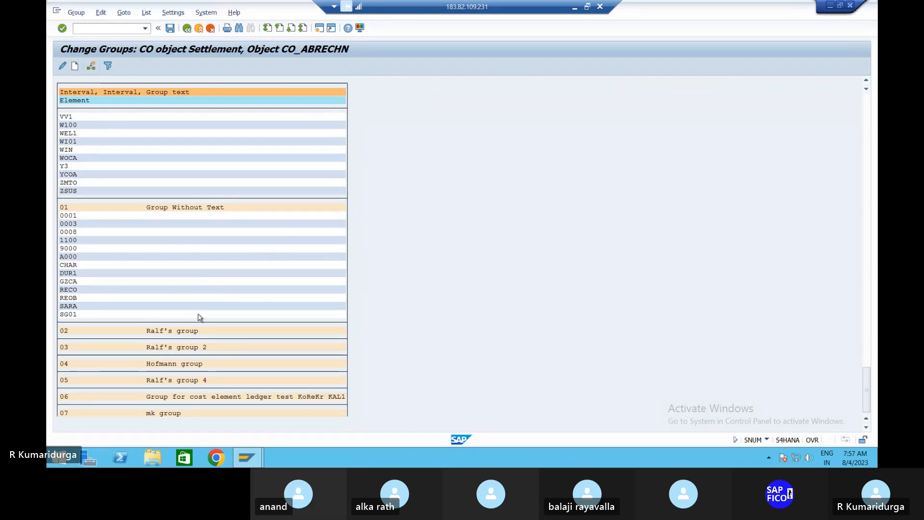
{"action": "left_click", "coordinate": [108, 32]}
{"action": "left_click", "coordinate": [170, 29]}
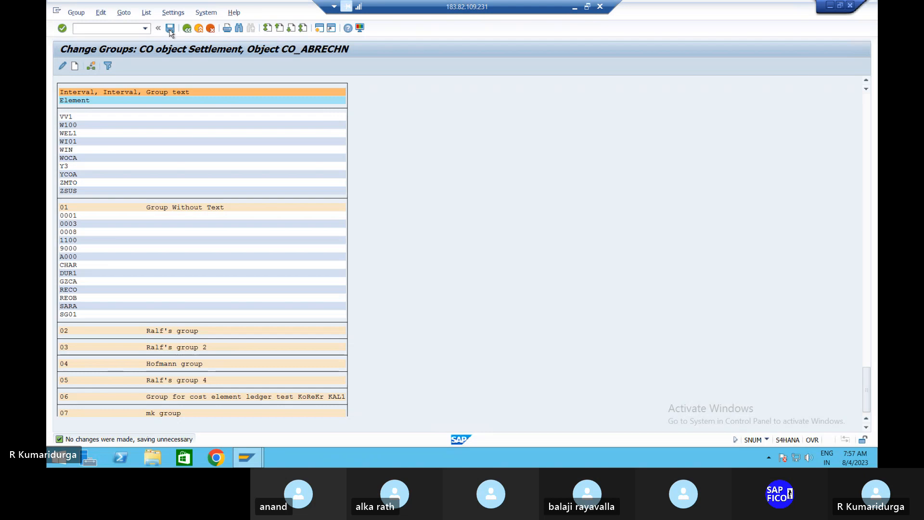
Leave the group editor and select AuC asset 2001 in AIAB via the asset search help
{"action": "left_click", "coordinate": [101, 27]}
{"action": "type", "text": "/N"}
{"action": "key", "text": "Return"}
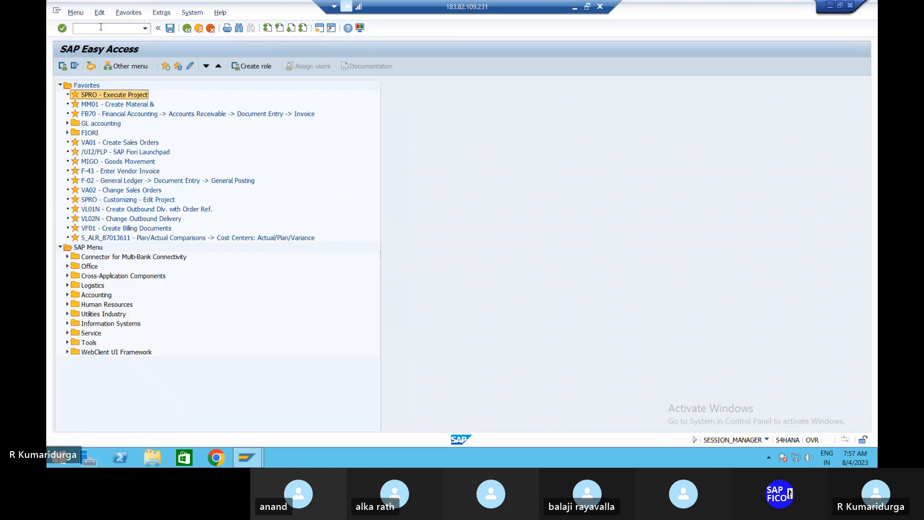
{"action": "type", "text": "AIAB"}
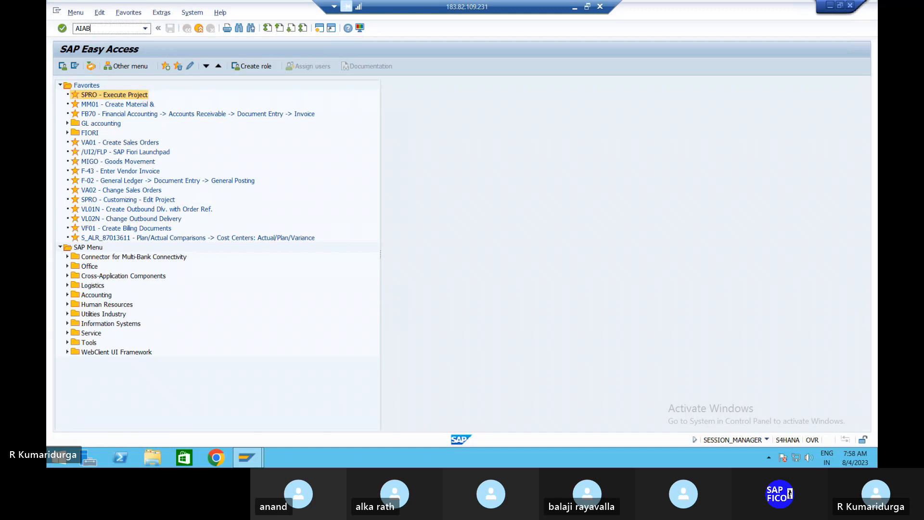
{"action": "key", "text": "Return"}
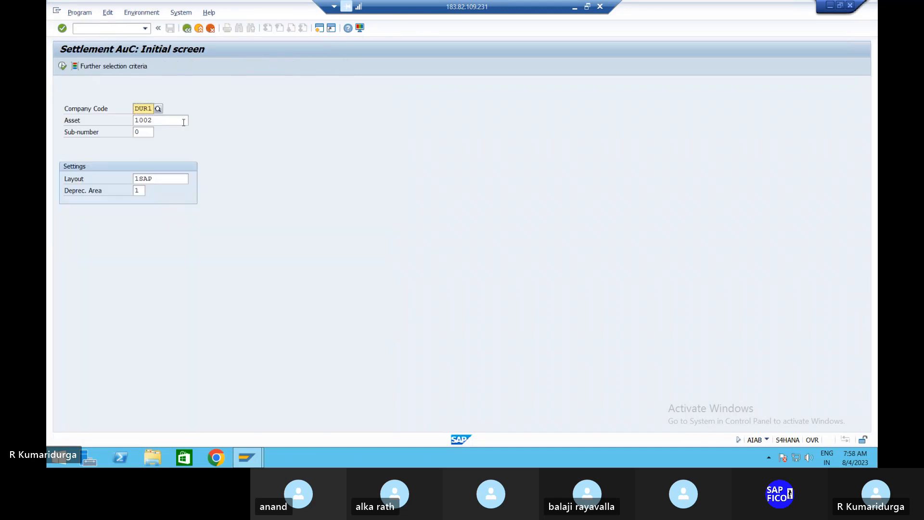
{"action": "left_click", "coordinate": [182, 120]}
{"action": "key", "text": "F4"}
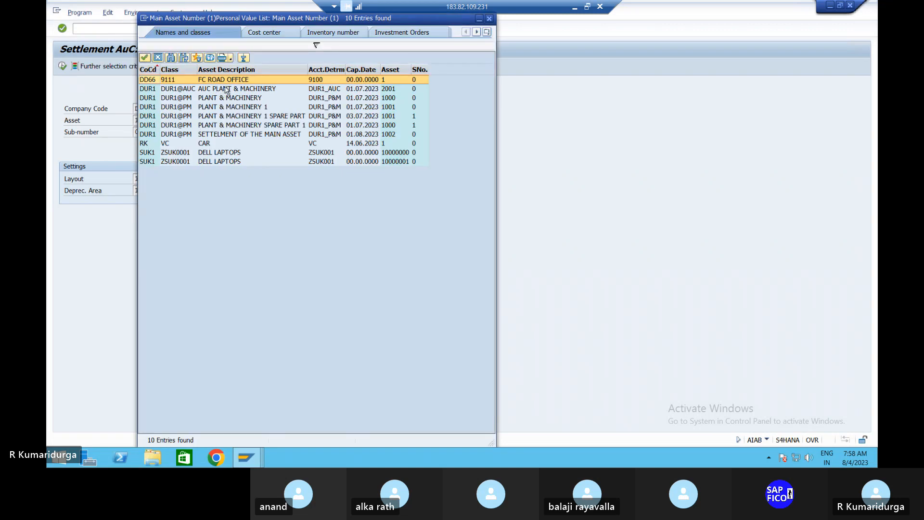
{"action": "left_click", "coordinate": [227, 90]}
{"action": "double_click", "coordinate": [226, 90]}
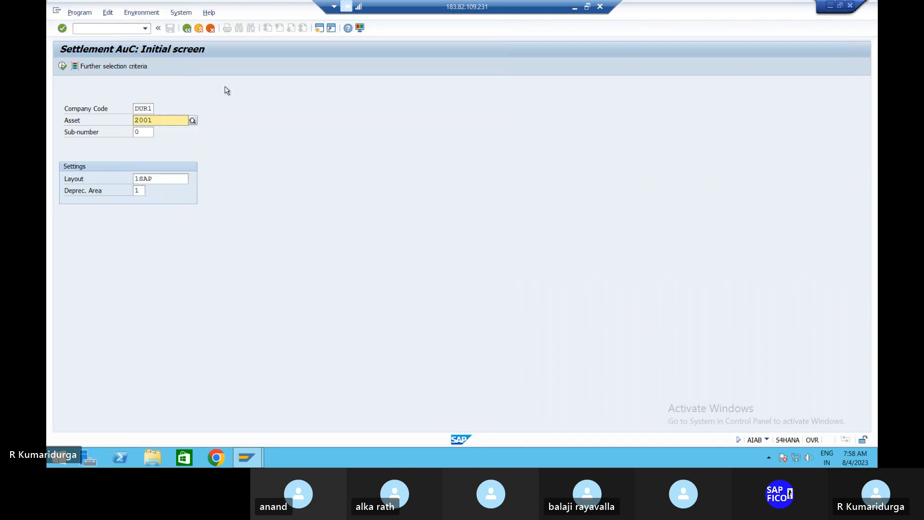
{"action": "key", "text": "Return"}
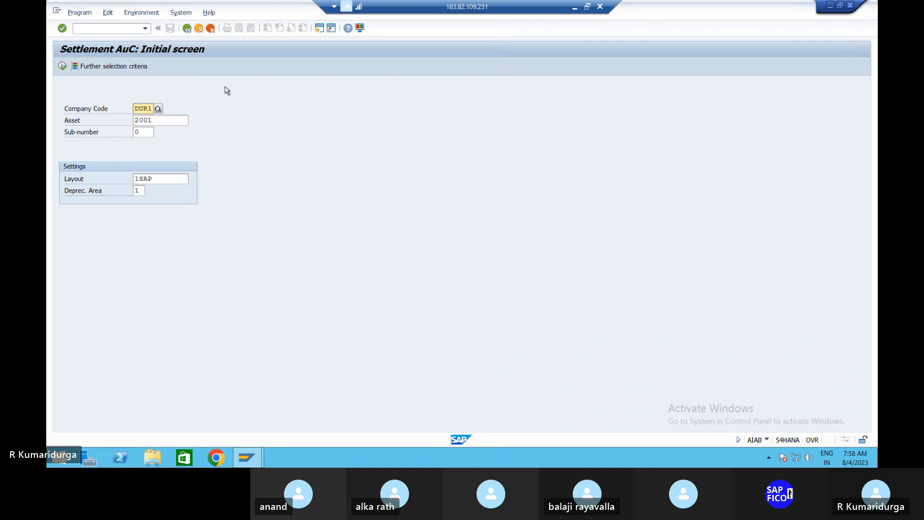
List asset 2001's line items and choose document 48 for settlement
{"action": "left_click", "coordinate": [63, 67]}
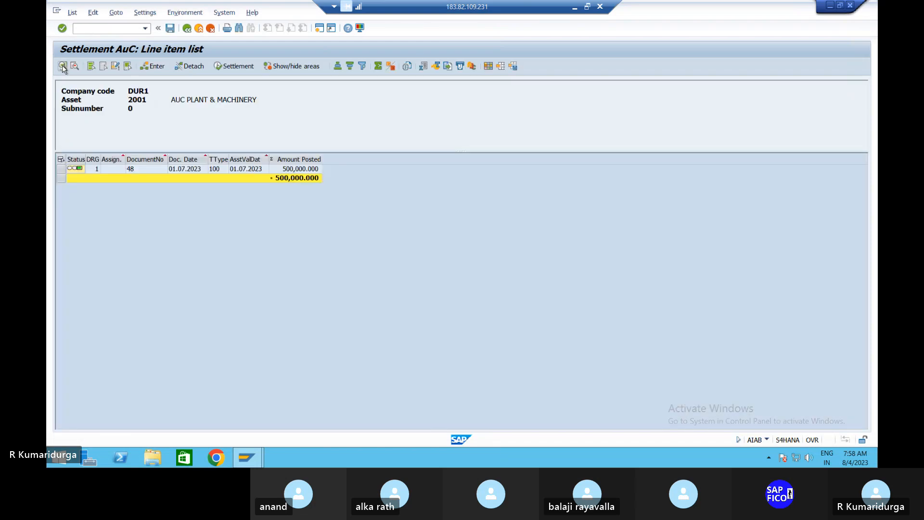
{"action": "left_click", "coordinate": [62, 169]}
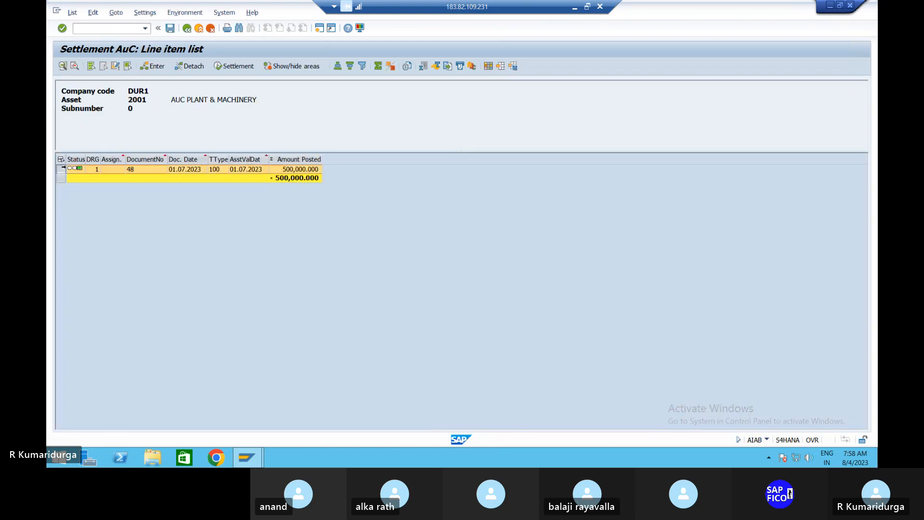
{"action": "left_click", "coordinate": [242, 67]}
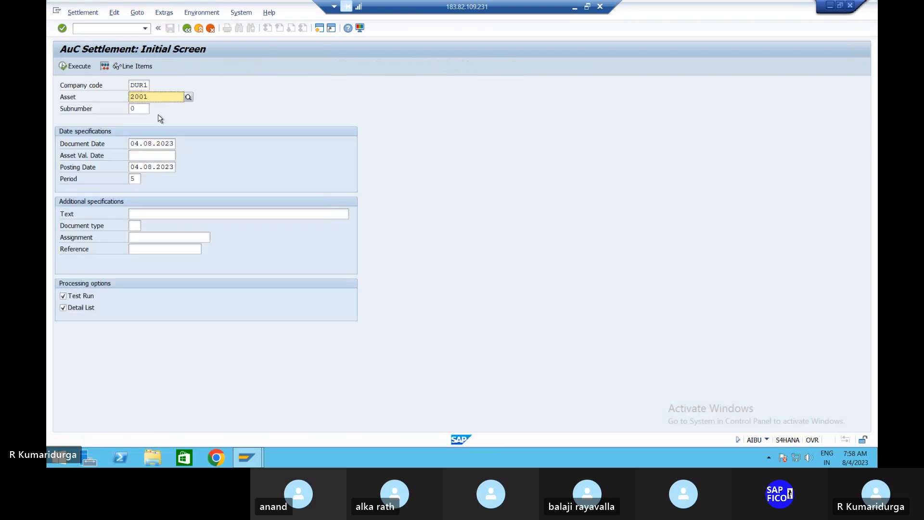
Post the settlement for real with value date 01.08.2023, the suggested text and document type AA
{"action": "left_click", "coordinate": [133, 154]}
{"action": "type", "text": "01"}
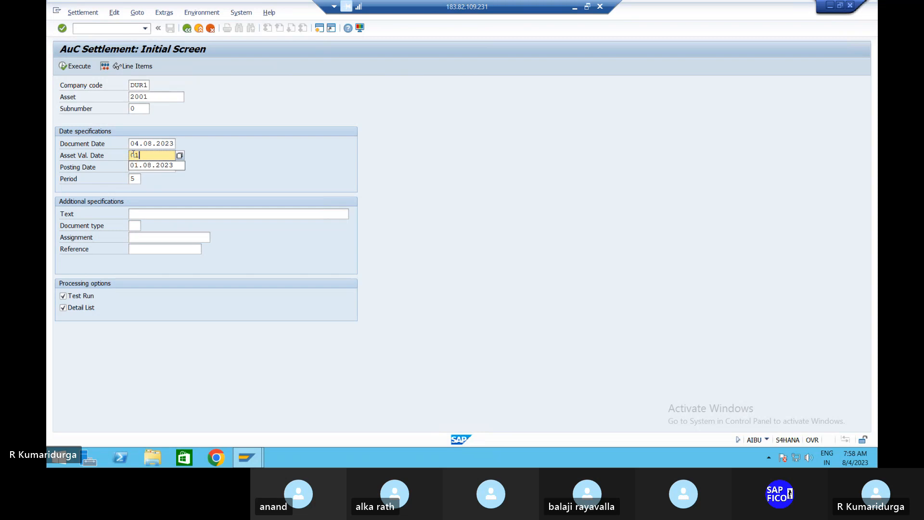
{"action": "type", "text": ".08.2023"}
{"action": "left_click", "coordinate": [150, 215]}
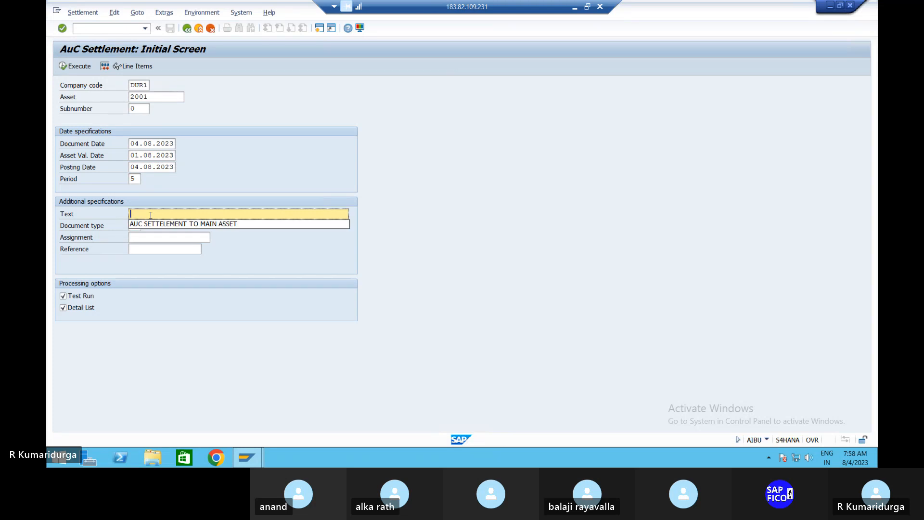
{"action": "key", "text": "Down"}
{"action": "key", "text": "Return"}
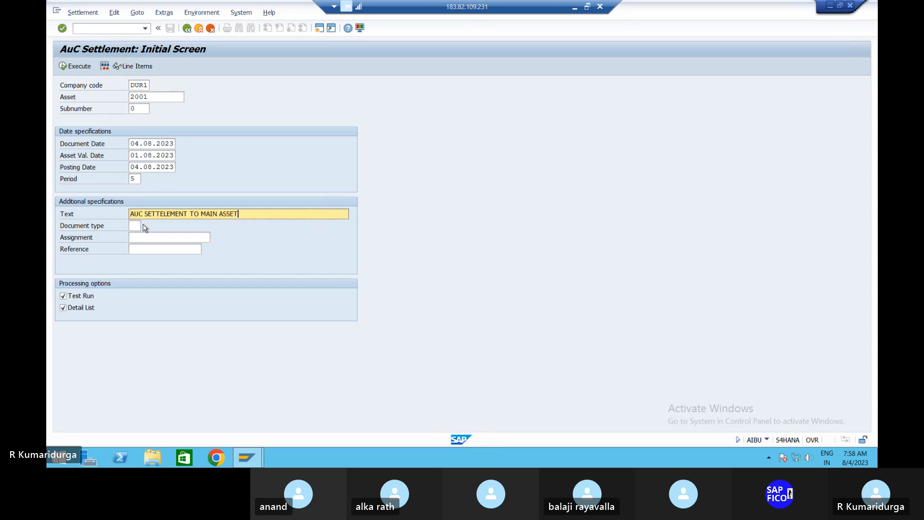
{"action": "left_click", "coordinate": [136, 226]}
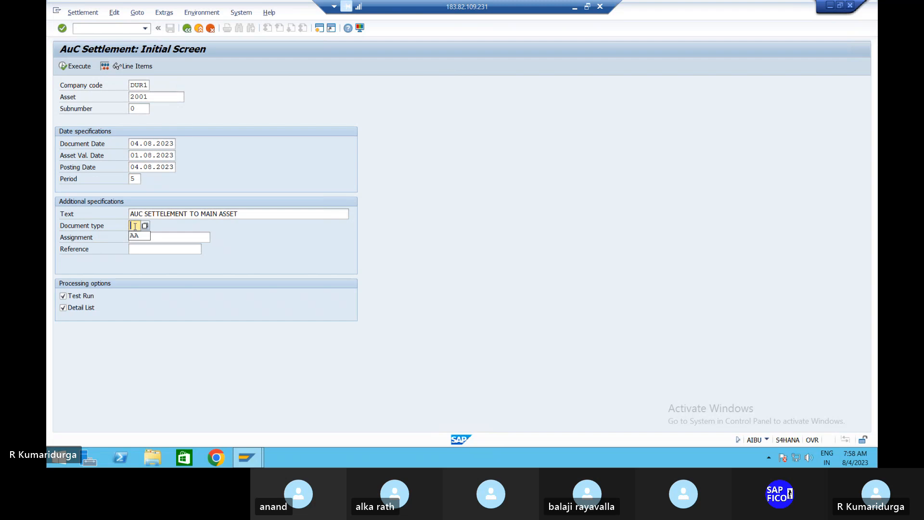
{"action": "key", "text": "Down"}
{"action": "key", "text": "Return"}
{"action": "left_click", "coordinate": [63, 296]}
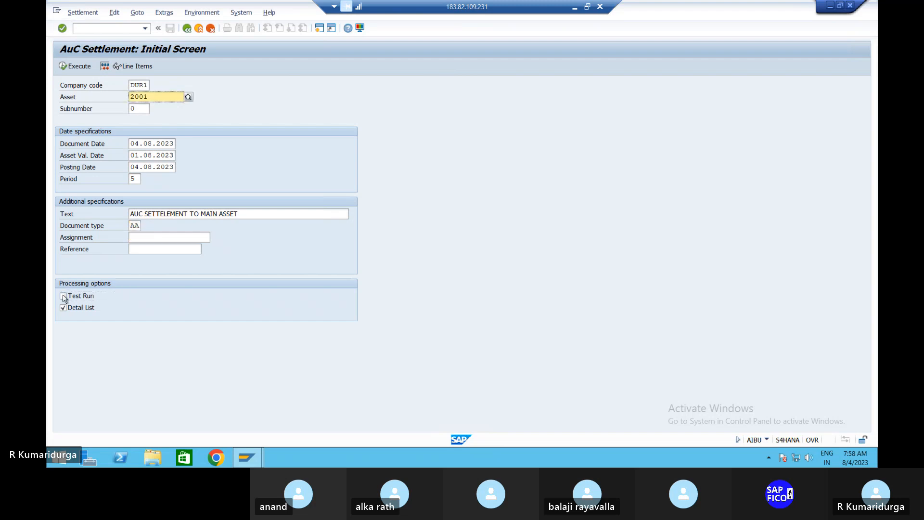
{"action": "left_click", "coordinate": [68, 67]}
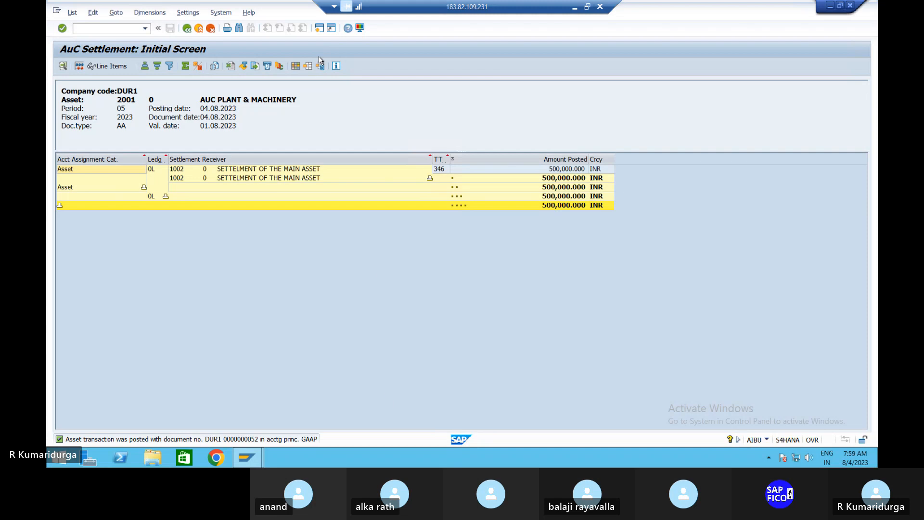
Open Asset Explorer (AW01N) and load AuC asset 2001 from the asset search help
{"action": "left_click", "coordinate": [320, 29]}
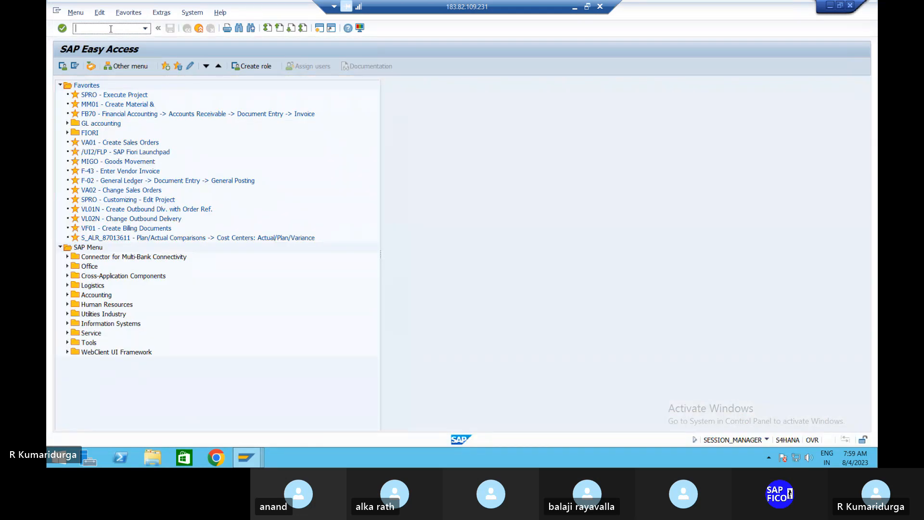
{"action": "type", "text": "AW01N"}
{"action": "key", "text": "Return"}
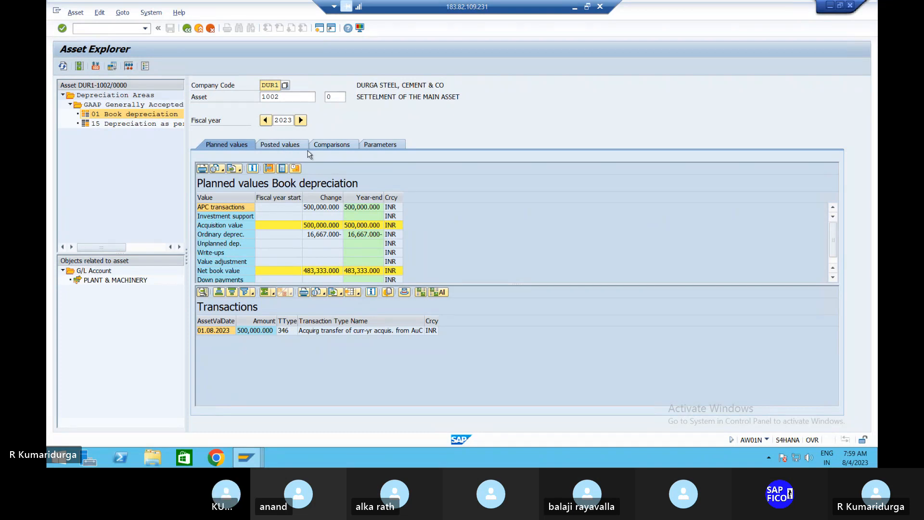
{"action": "left_click", "coordinate": [295, 96]}
{"action": "left_click", "coordinate": [319, 97]}
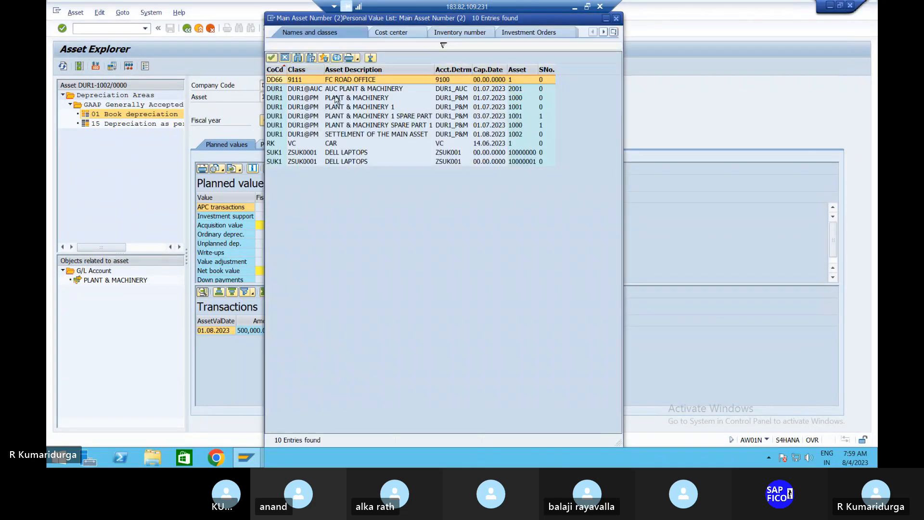
{"action": "double_click", "coordinate": [345, 91]}
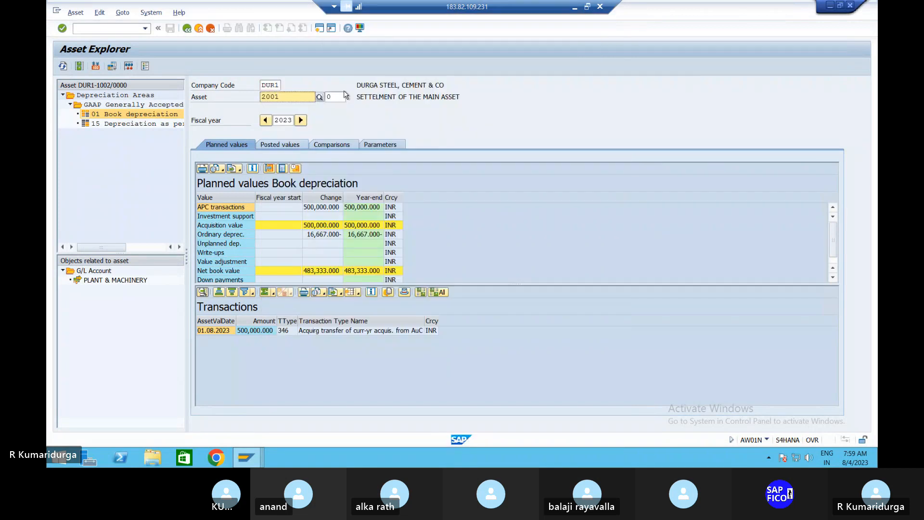
{"action": "key", "text": "Return"}
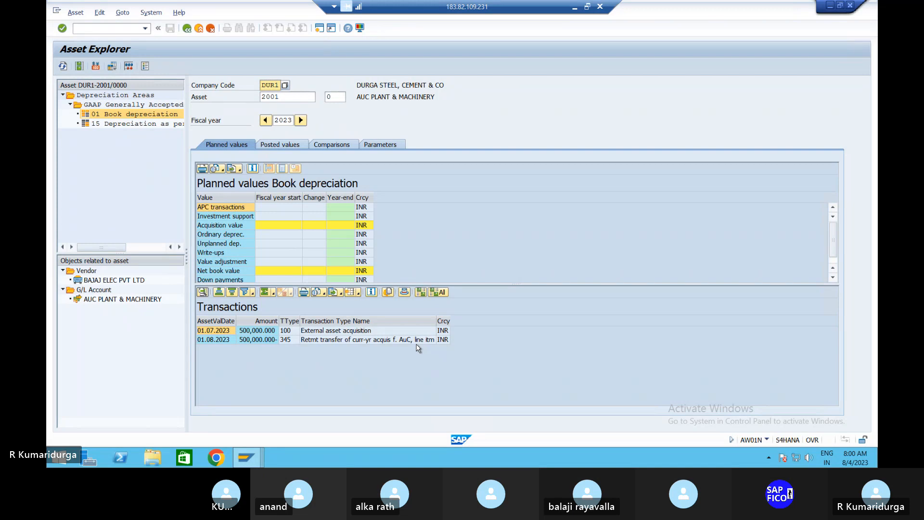
Load main asset 1002 (SETTLEMENT OF THE MAIN ASSET) in Asset Explorer
{"action": "left_click", "coordinate": [285, 98]}
{"action": "left_click", "coordinate": [321, 97]}
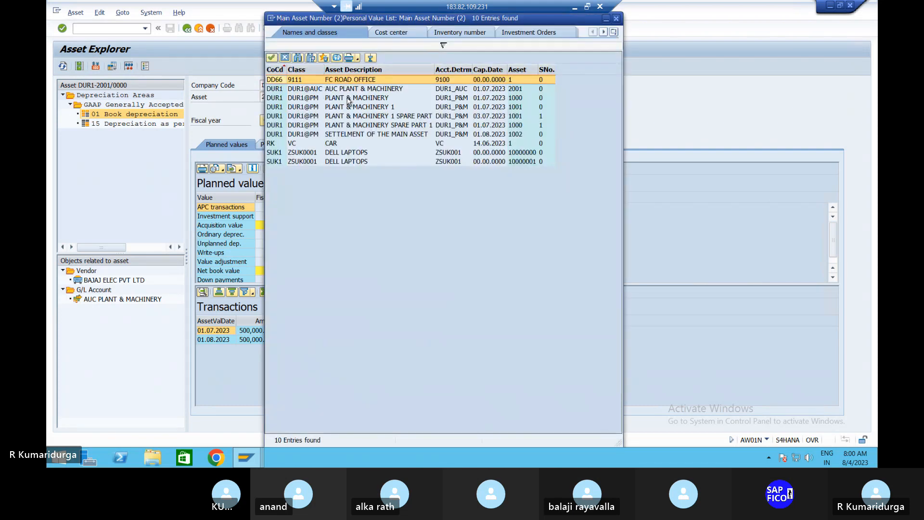
{"action": "left_click", "coordinate": [347, 134]}
{"action": "double_click", "coordinate": [348, 136]}
{"action": "key", "text": "Return"}
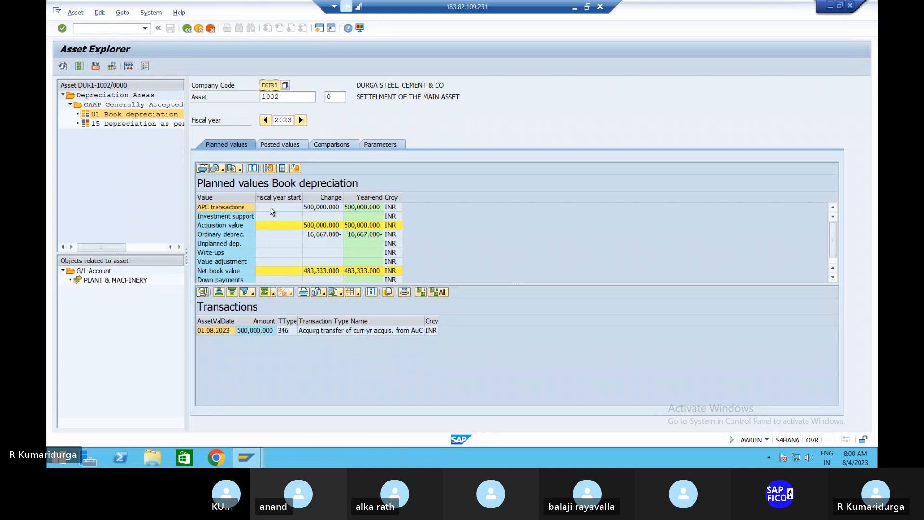
Check the Posted values tab, return to Planned values, and inspect the settlement transaction's menu
{"action": "left_click", "coordinate": [271, 146]}
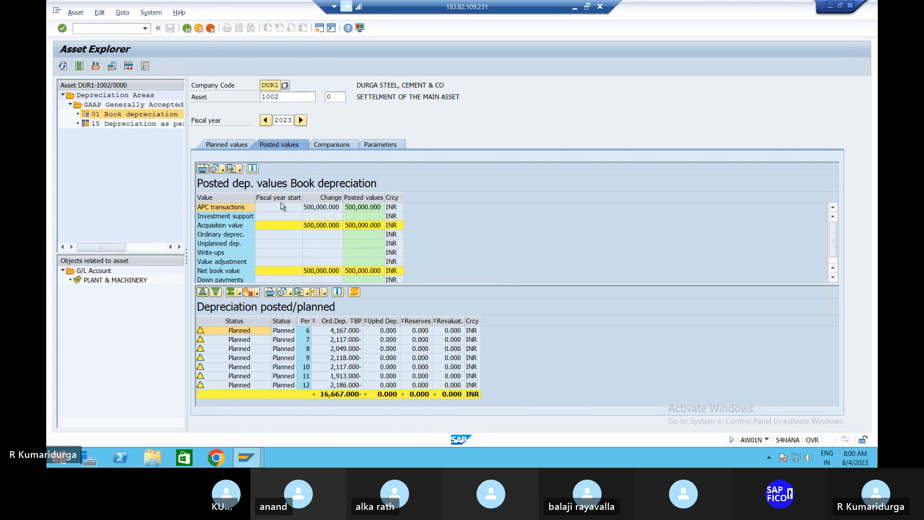
{"action": "left_click", "coordinate": [235, 147]}
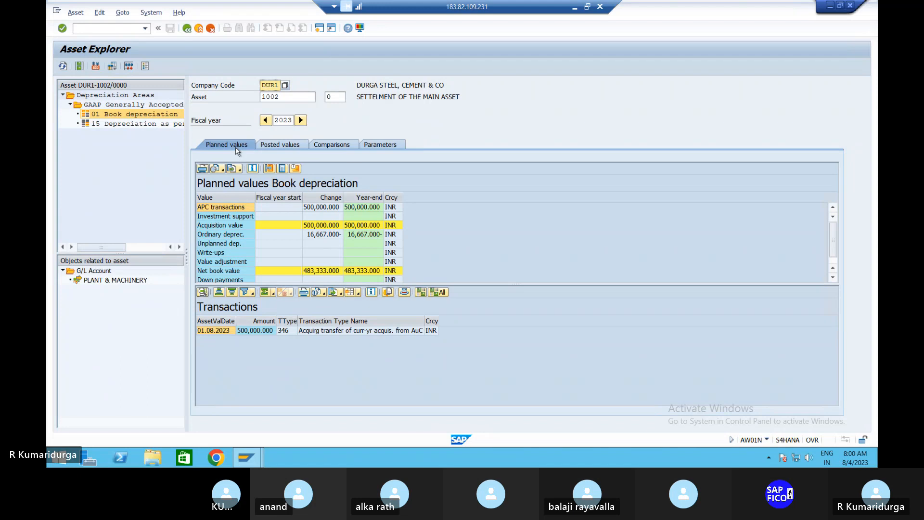
{"action": "right_click", "coordinate": [282, 332]}
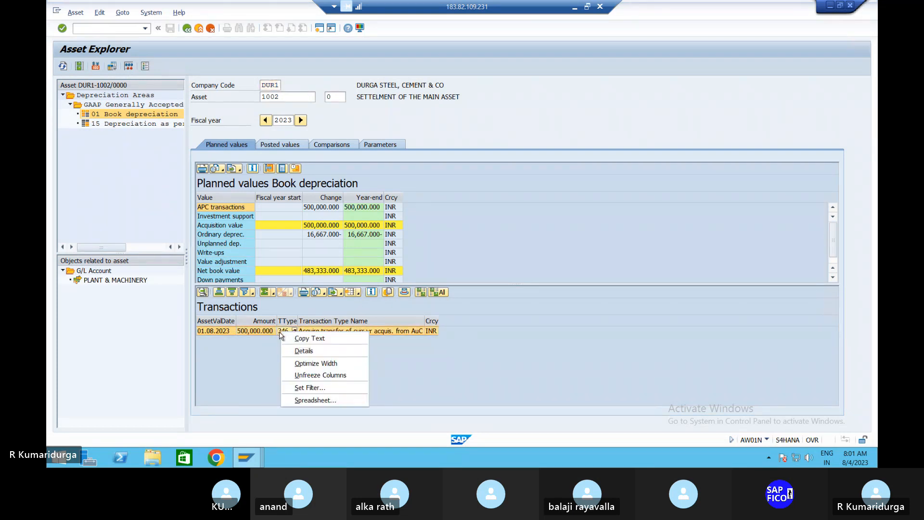
{"action": "left_click", "coordinate": [242, 273]}
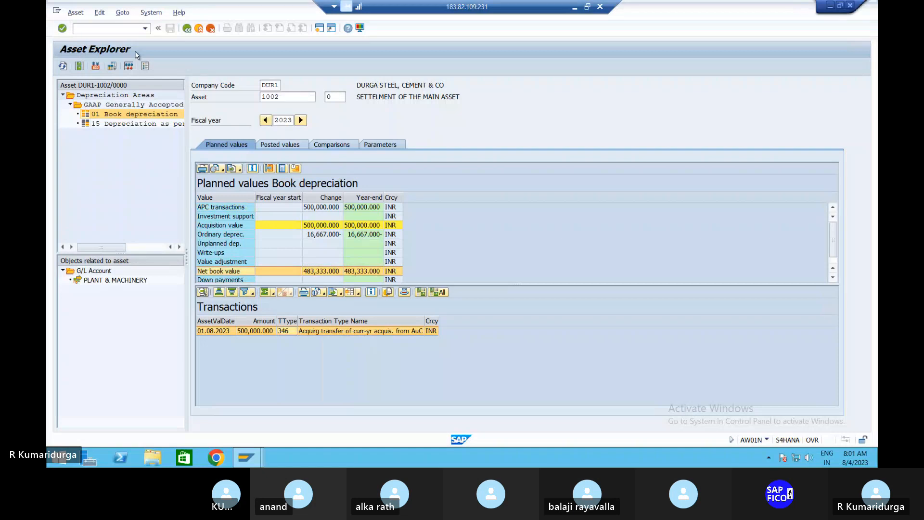
Open the depreciation posting run for fiscal year 2023, period 06, with a detailed log
{"action": "left_click", "coordinate": [132, 29]}
{"action": "type", "text": "/NA"}
{"action": "type", "text": "W01N"}
{"action": "key", "text": "Return"}
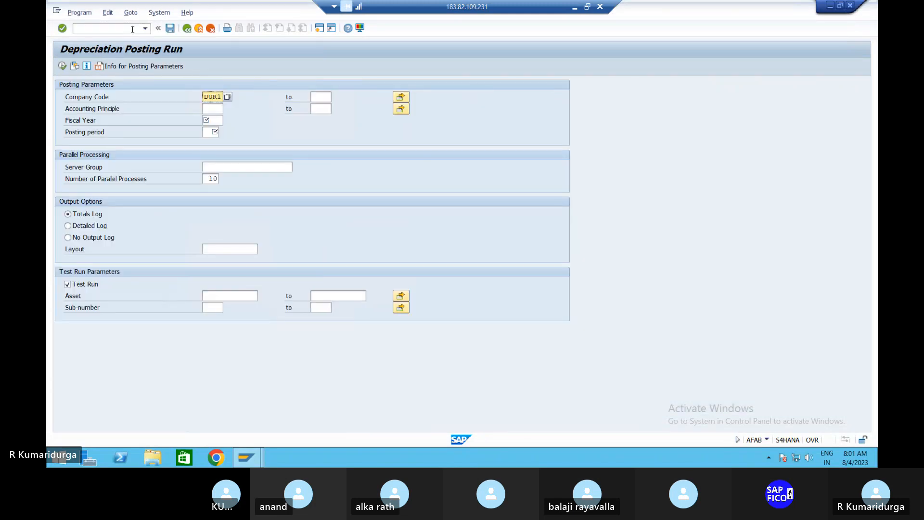
{"action": "left_click", "coordinate": [209, 120]}
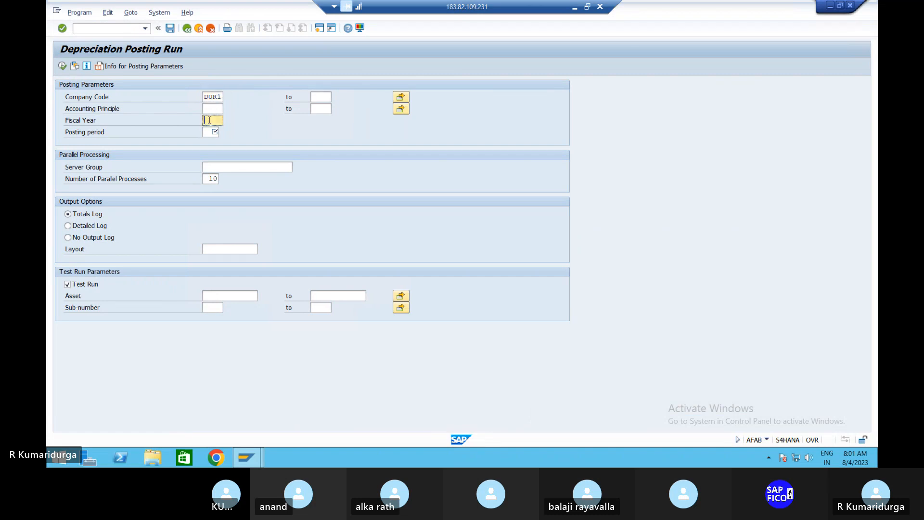
{"action": "type", "text": "2023"}
{"action": "left_click", "coordinate": [217, 132]}
{"action": "type", "text": "05"}
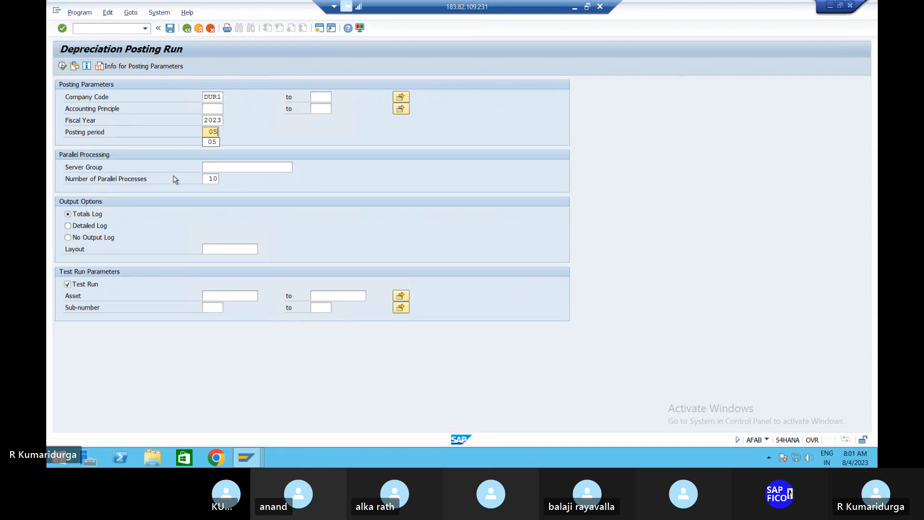
{"action": "left_click", "coordinate": [67, 226]}
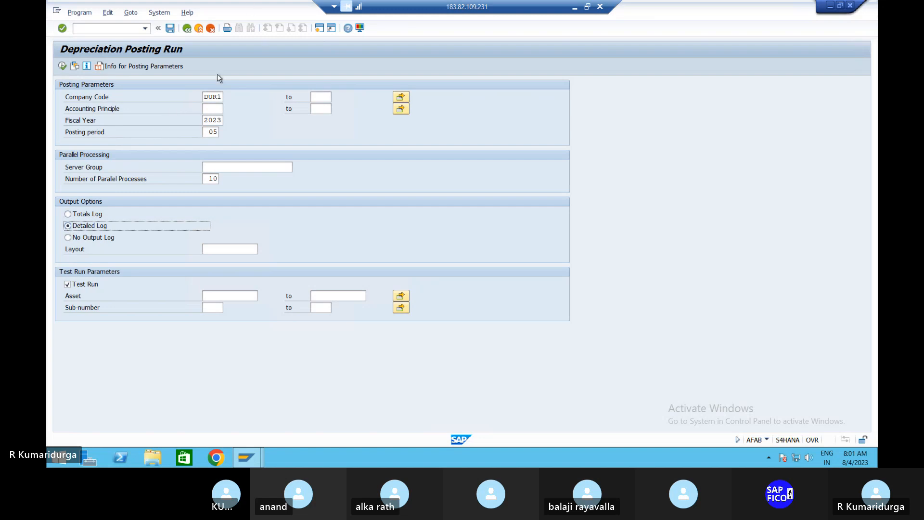
{"action": "left_click", "coordinate": [208, 132]}
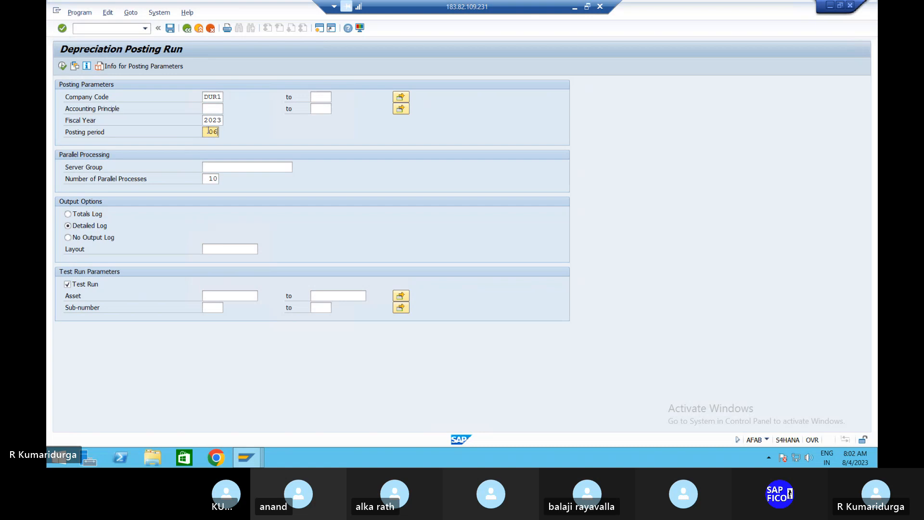
Restrict the test run to asset 1002, execute it past the warning, then return to the menu
{"action": "left_click", "coordinate": [246, 294]}
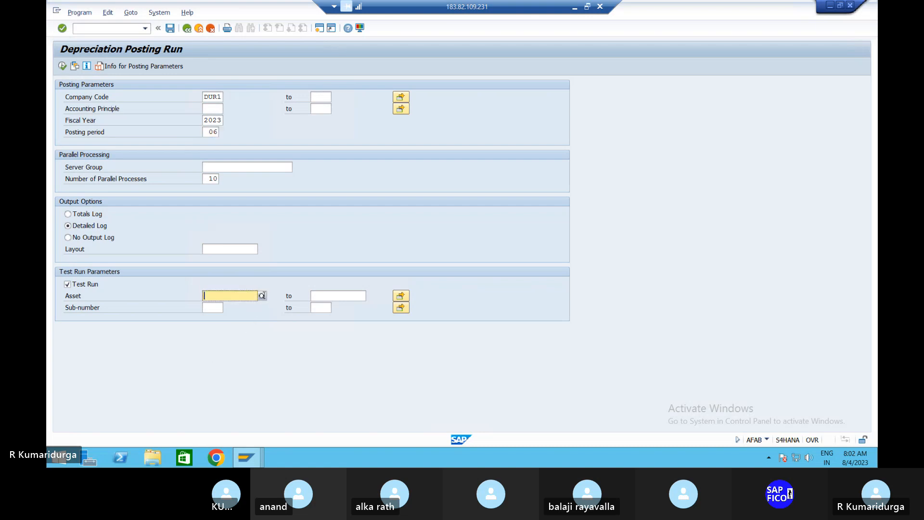
{"action": "left_click", "coordinate": [263, 295]}
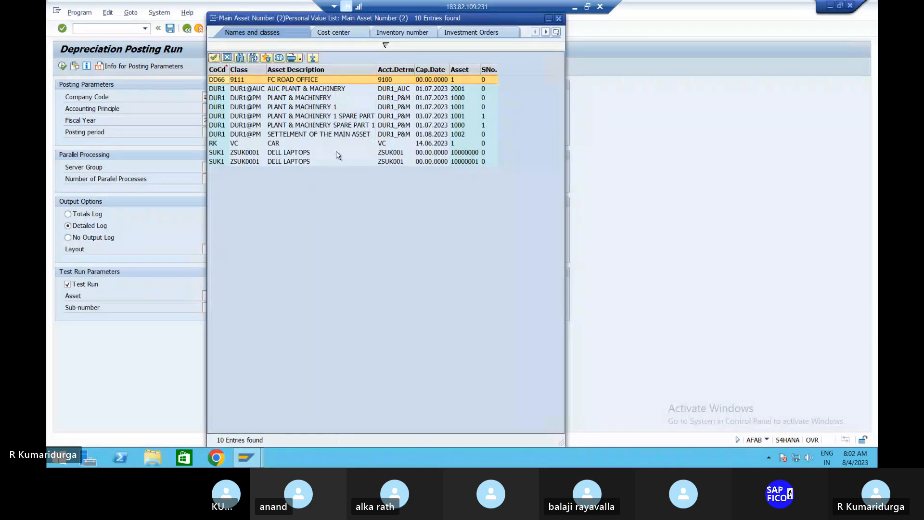
{"action": "left_click", "coordinate": [353, 134]}
{"action": "double_click", "coordinate": [353, 134]}
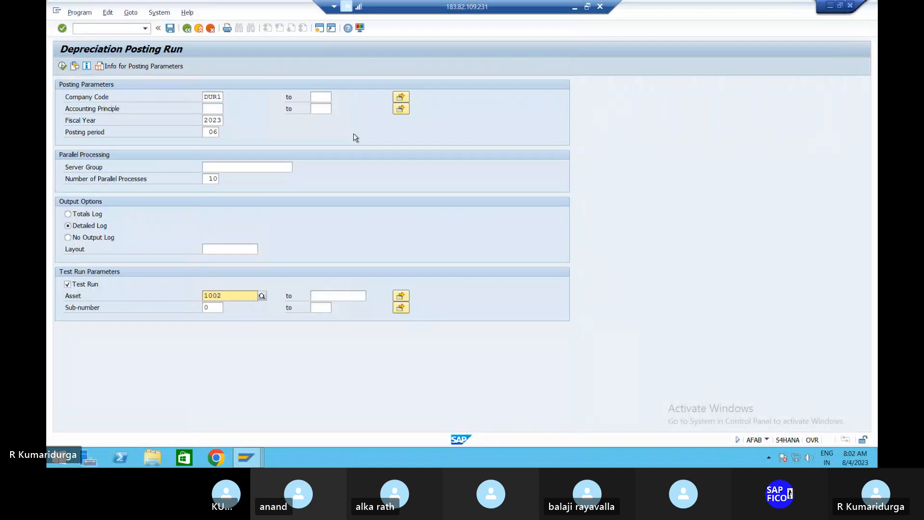
{"action": "left_click", "coordinate": [62, 66]}
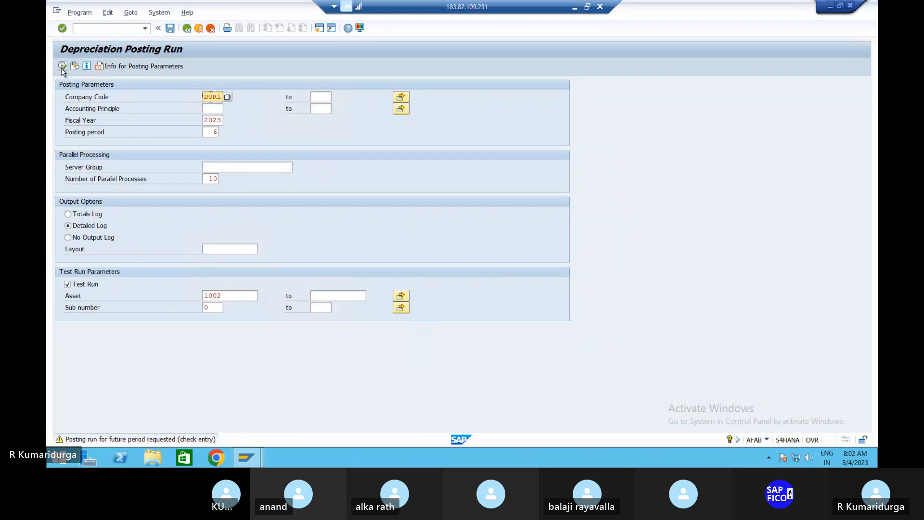
{"action": "left_click", "coordinate": [62, 66]}
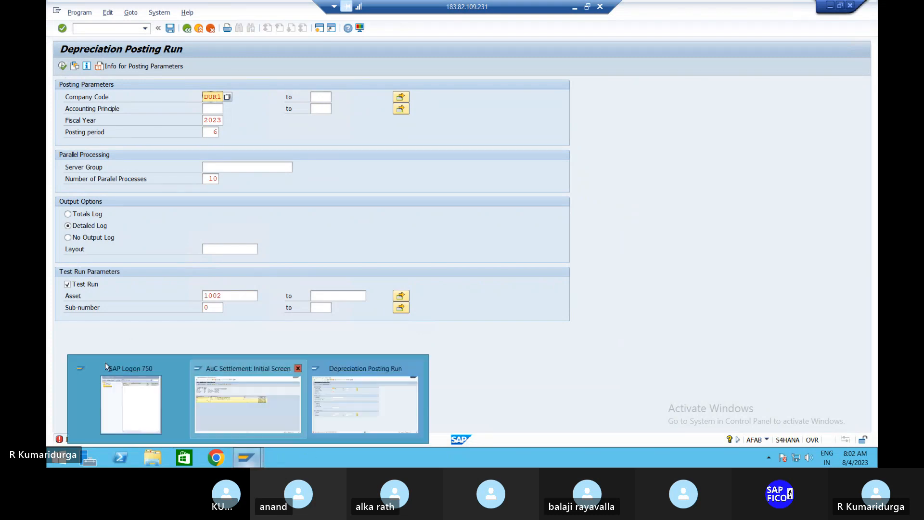
{"action": "left_click", "coordinate": [319, 29]}
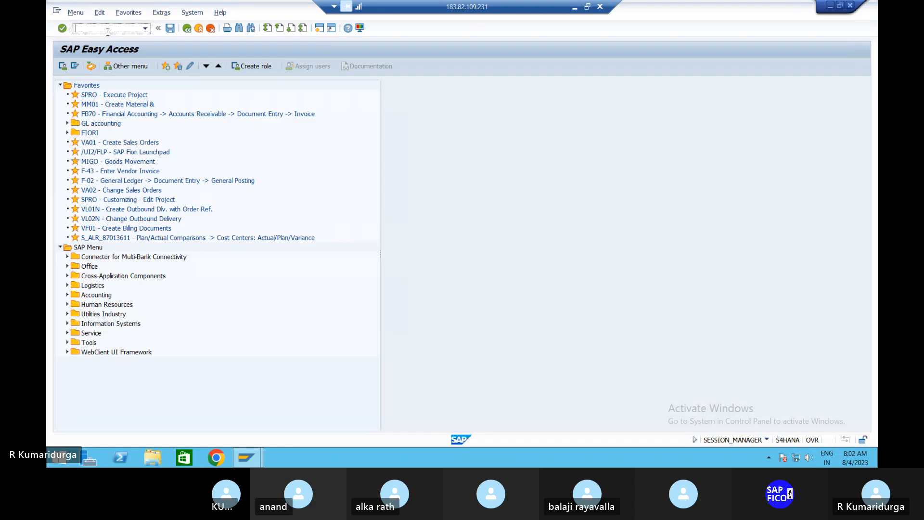
Open the FBN1 accounting-document number range intervals for company code DUR1
{"action": "type", "text": "/NFBM"}
{"action": "key", "text": "BackSpace"}
{"action": "type", "text": "N1"}
{"action": "key", "text": "Return"}
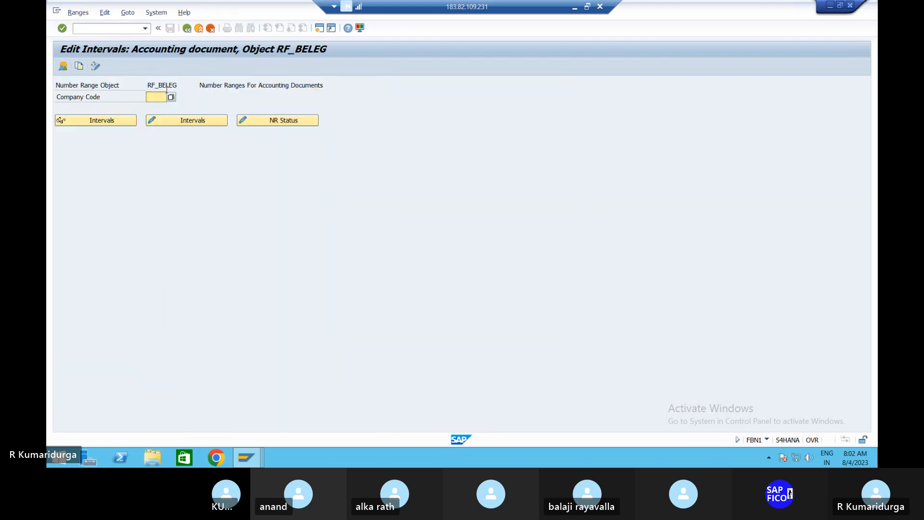
{"action": "type", "text": "DUR1"}
{"action": "left_click", "coordinate": [173, 122]}
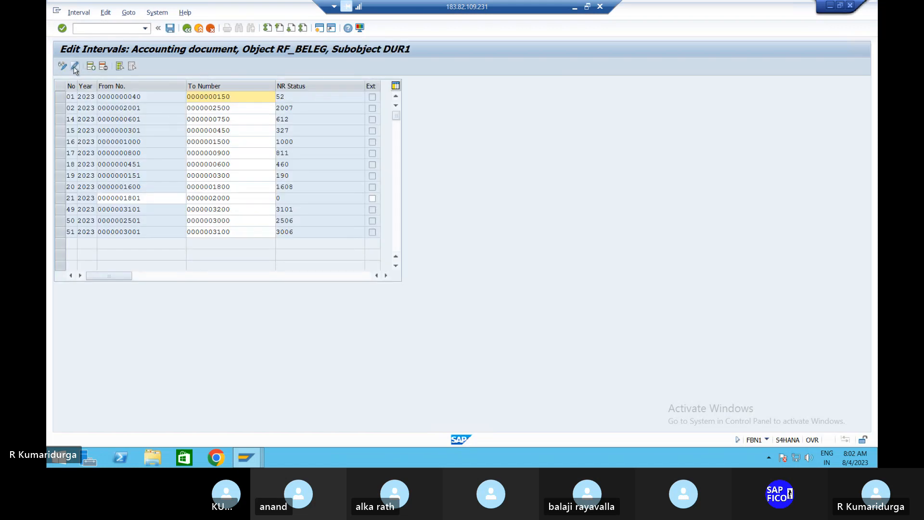
Add interval 05 for 2023 running 3201 to 3300 and save it
{"action": "left_click", "coordinate": [91, 67]}
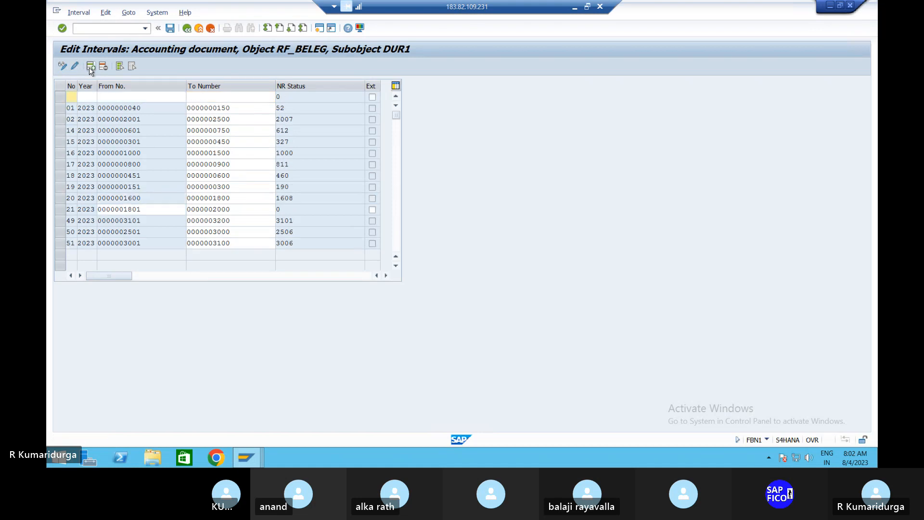
{"action": "type", "text": "05"}
{"action": "type", "text": "2023"}
{"action": "key", "text": "Tab"}
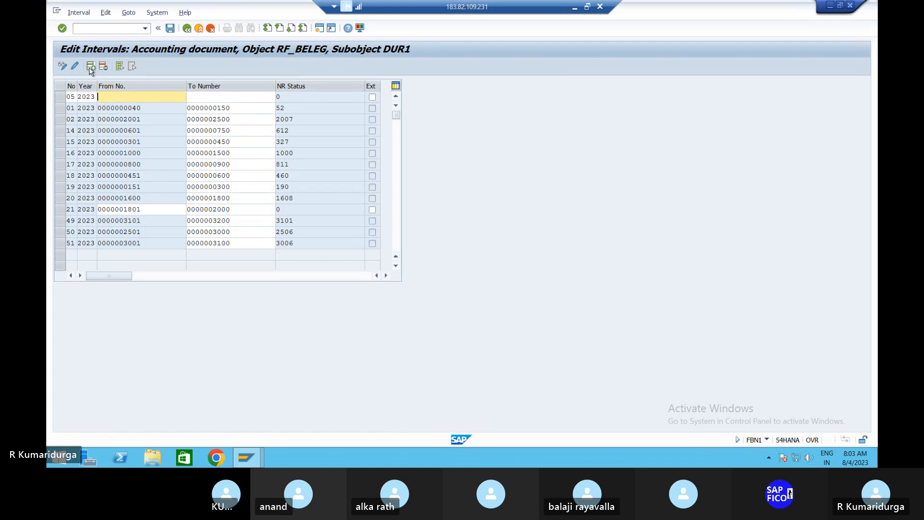
{"action": "type", "text": "3201"}
{"action": "key", "text": "Tab"}
{"action": "type", "text": "3300"}
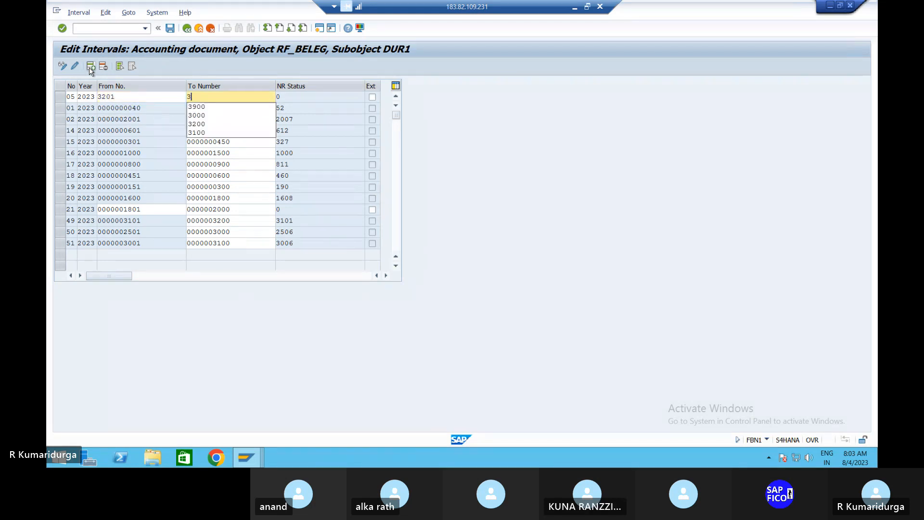
{"action": "key", "text": "Return"}
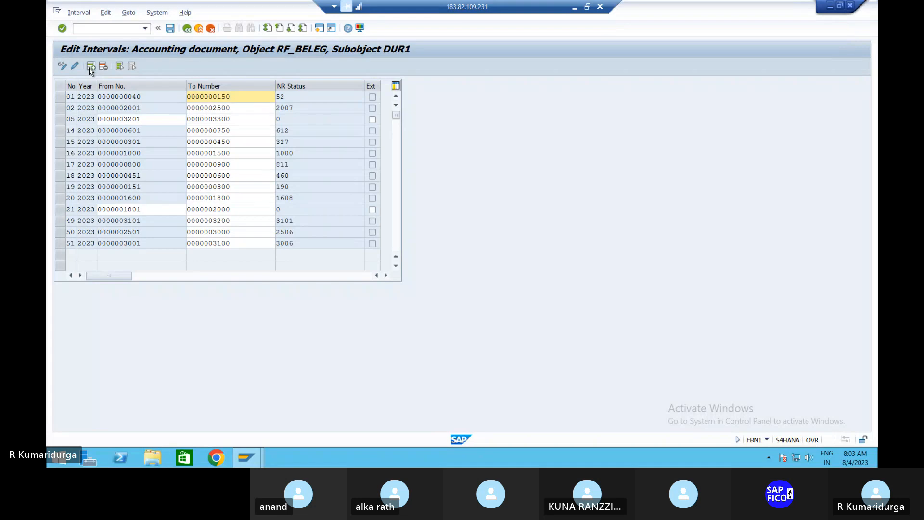
{"action": "left_click", "coordinate": [170, 29]}
{"action": "key", "text": "Return"}
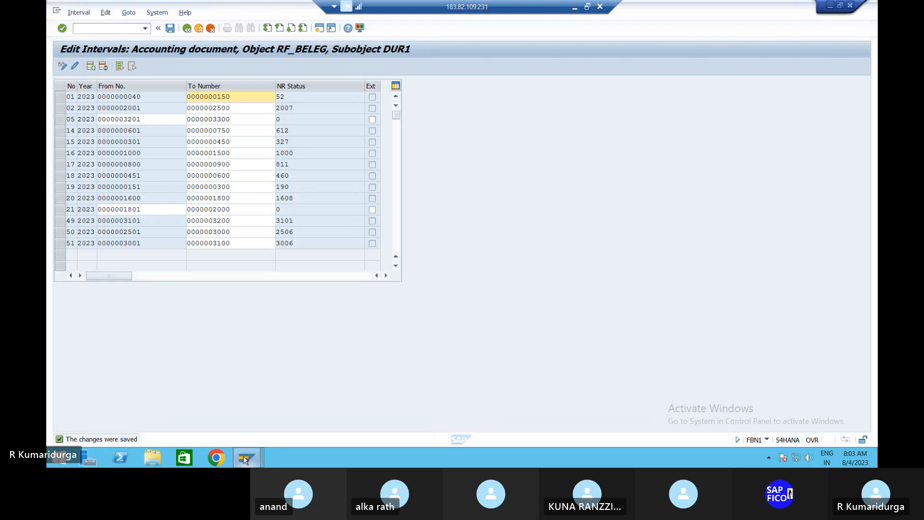
{"action": "mouse_move", "coordinate": [244, 459]}
{"action": "left_click", "coordinate": [313, 420]}
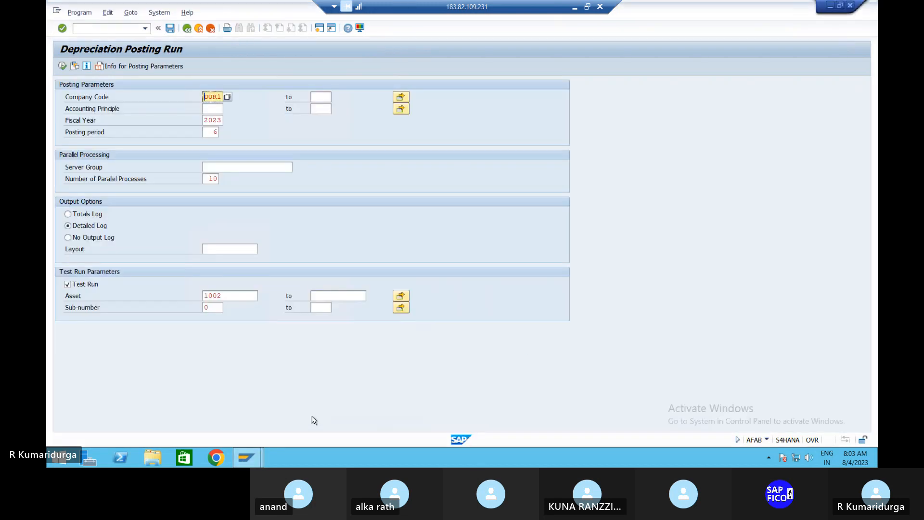
{"action": "key", "text": "Return"}
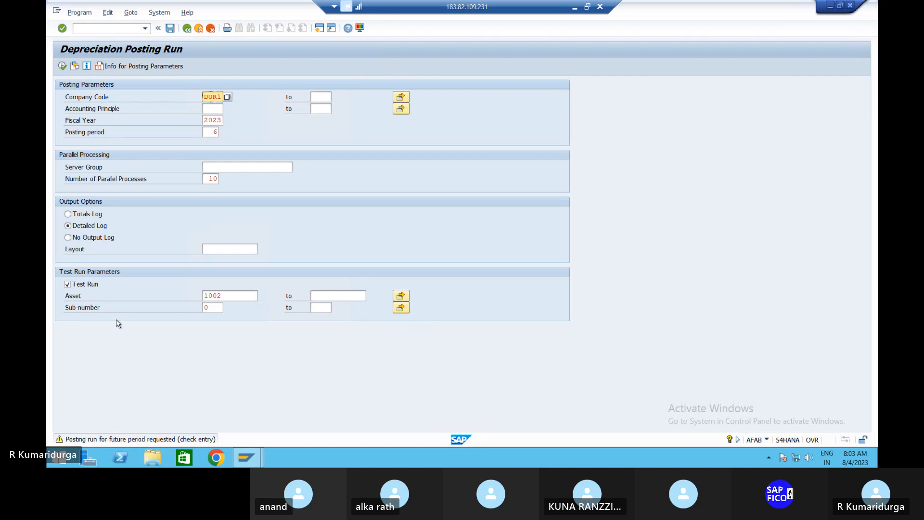
{"action": "key", "text": "F8"}
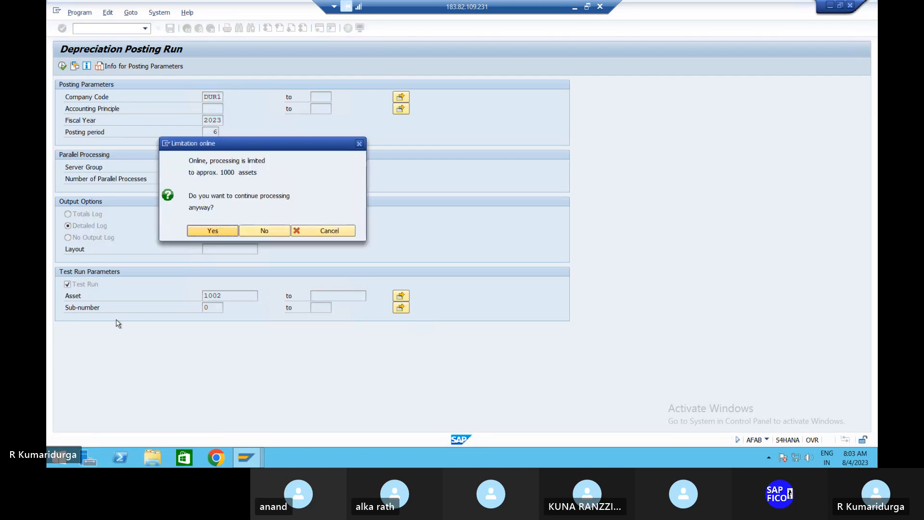
{"action": "left_click", "coordinate": [202, 231]}
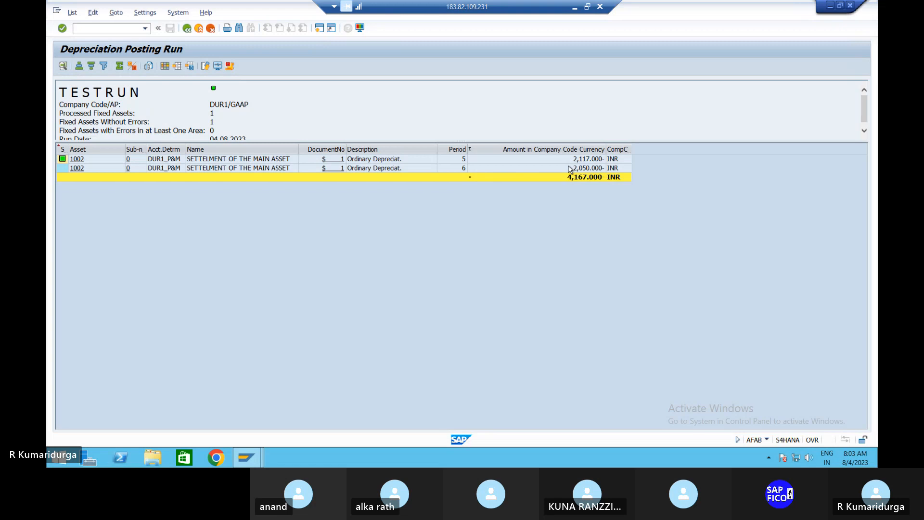
{"action": "left_click", "coordinate": [187, 29]}
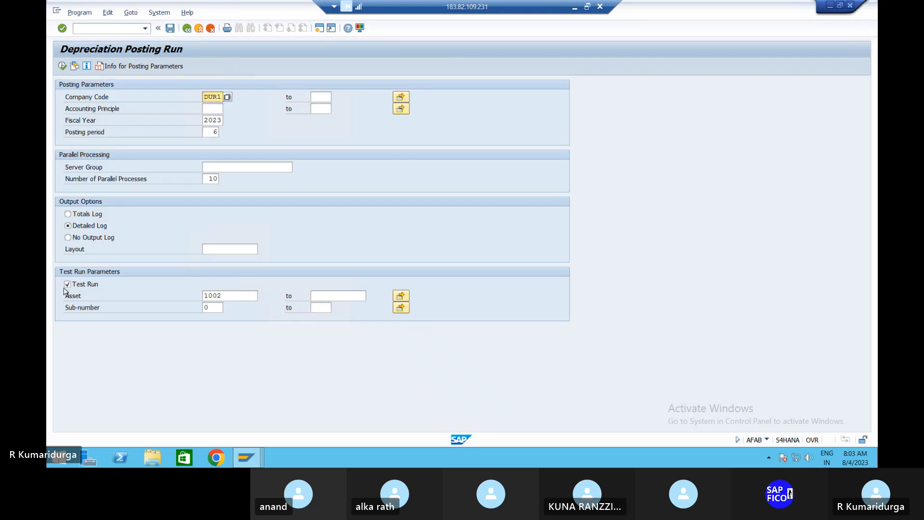
Turn off Test Run and clear the asset 1002 restriction so all assets are posted
{"action": "left_click", "coordinate": [67, 285]}
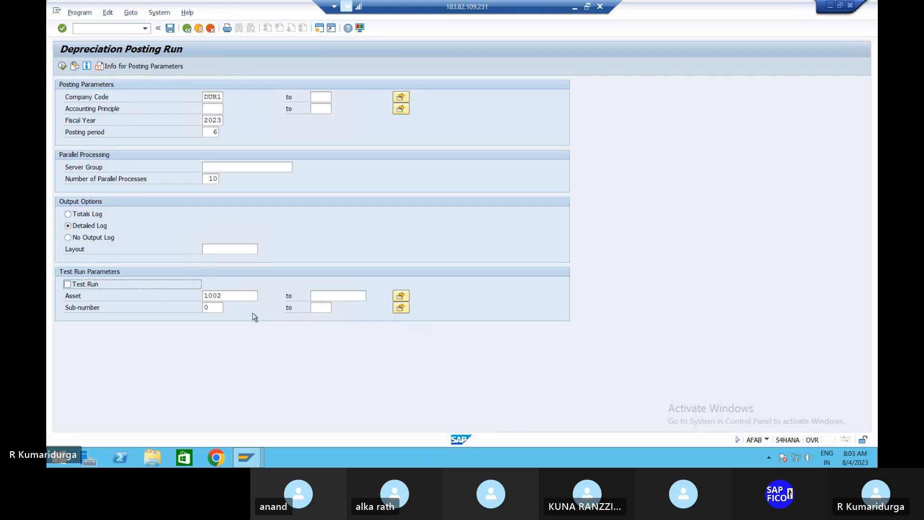
{"action": "left_click", "coordinate": [236, 295]}
{"action": "key", "text": "BackSpace"}
{"action": "key", "text": "BackSpace"}
{"action": "key", "text": "BackSpace"}
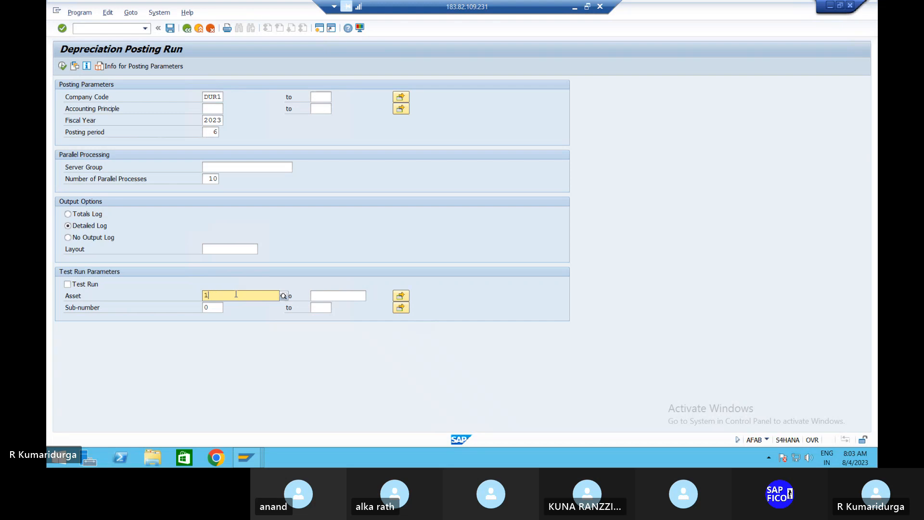
{"action": "key", "text": "BackSpace"}
{"action": "key", "text": "Tab"}
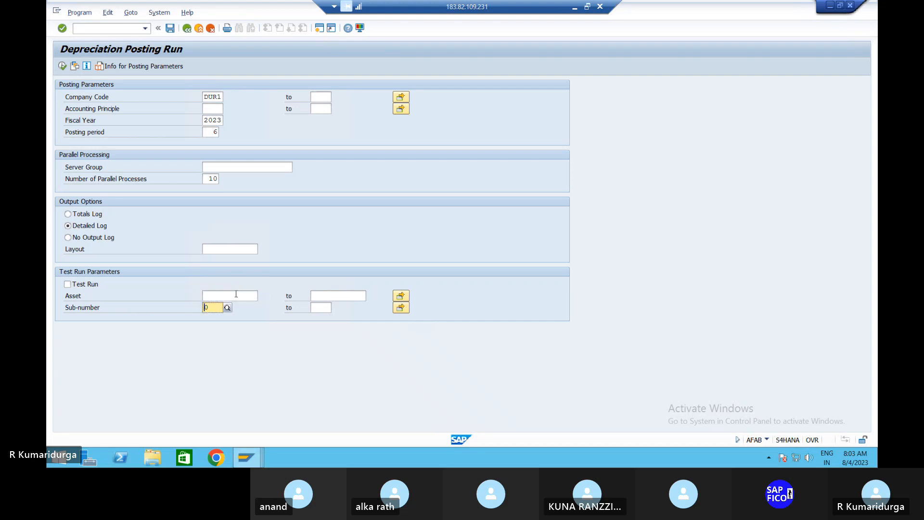
Schedule the posting run as an immediate background job with default print parameters
{"action": "left_click", "coordinate": [77, 13]}
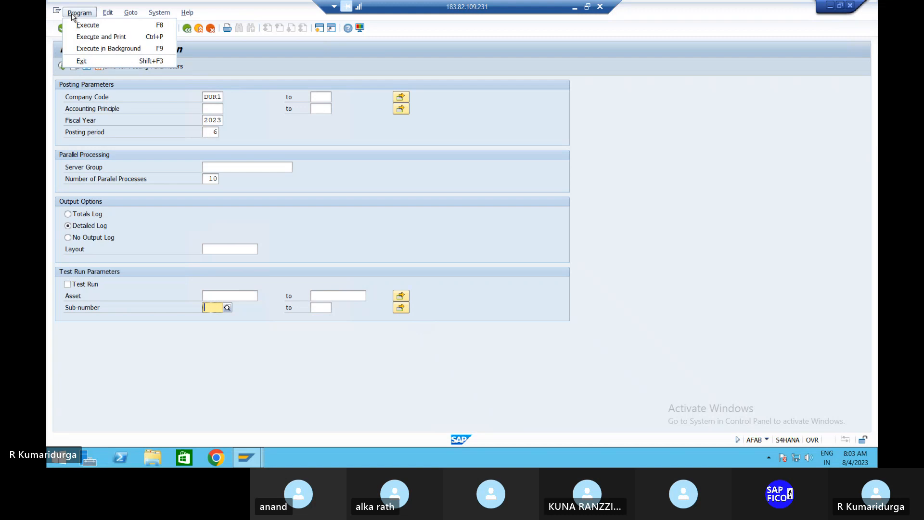
{"action": "left_click", "coordinate": [82, 51]}
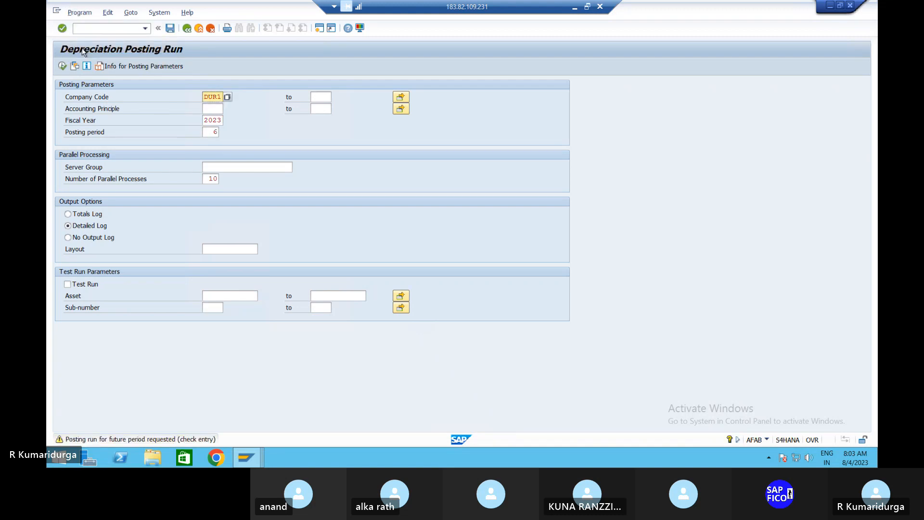
{"action": "key", "text": "Return"}
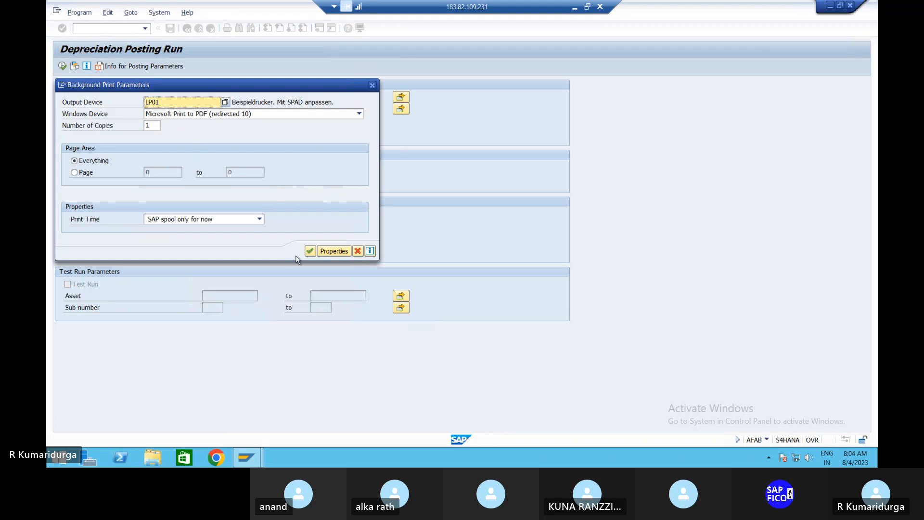
{"action": "left_click", "coordinate": [309, 252]}
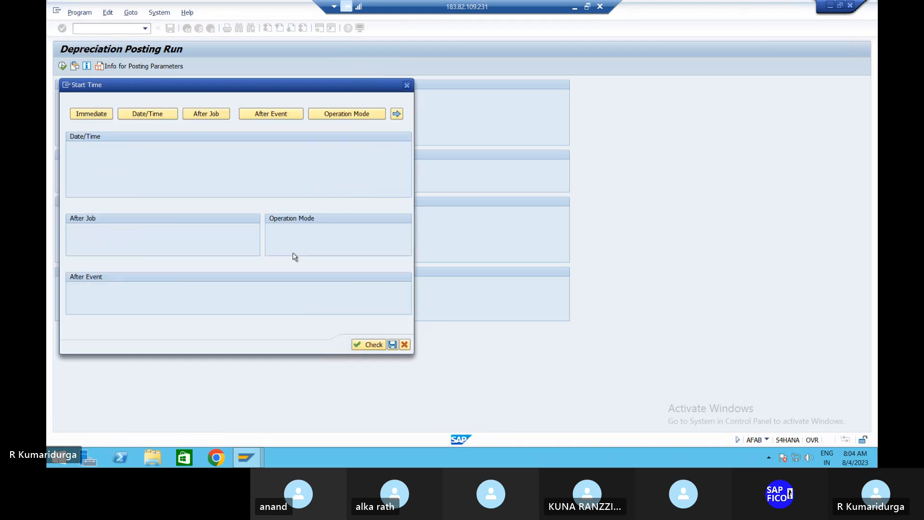
{"action": "left_click", "coordinate": [96, 115]}
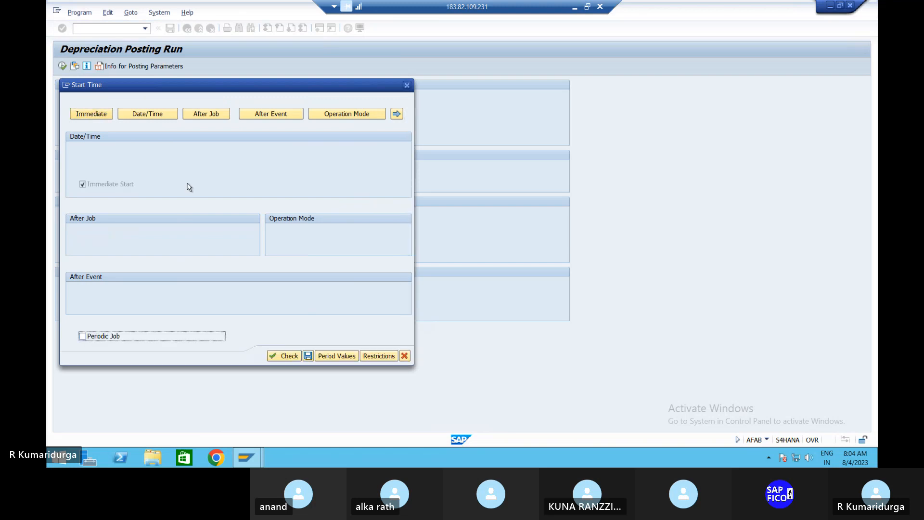
{"action": "left_click", "coordinate": [274, 357]}
{"action": "left_click", "coordinate": [308, 356]}
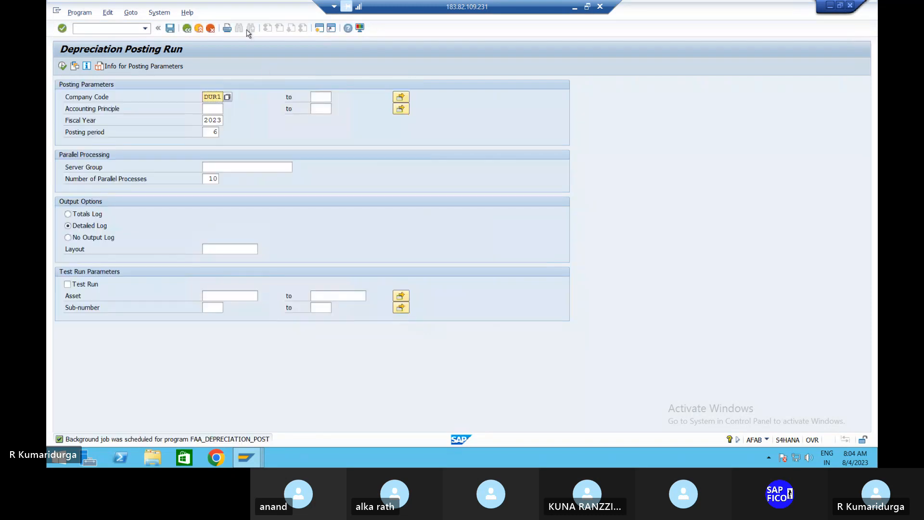
List today's background jobs through System > Services > Jobs > Job Overview
{"action": "left_click", "coordinate": [156, 13]}
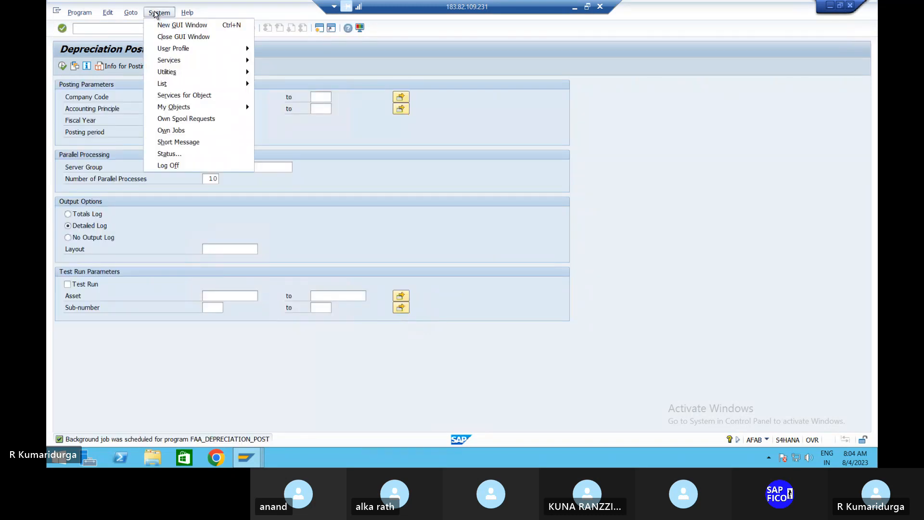
{"action": "mouse_move", "coordinate": [208, 72]}
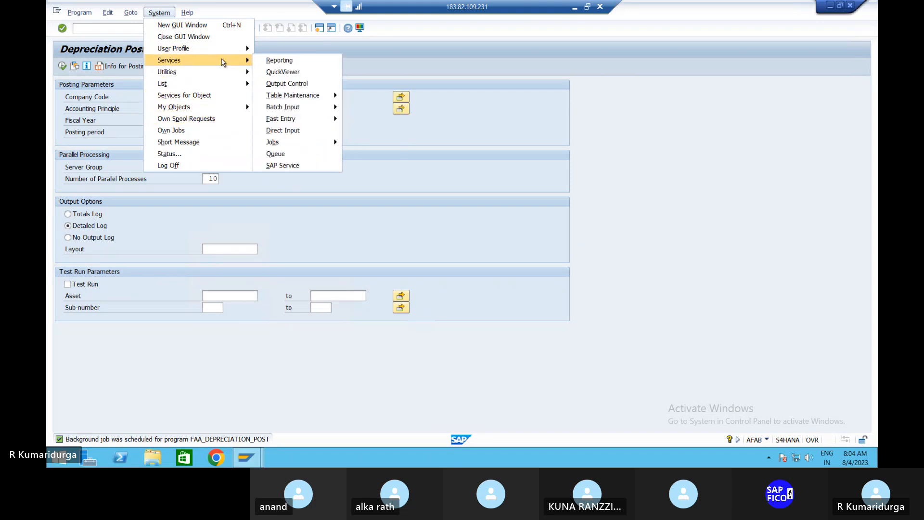
{"action": "mouse_move", "coordinate": [301, 143]}
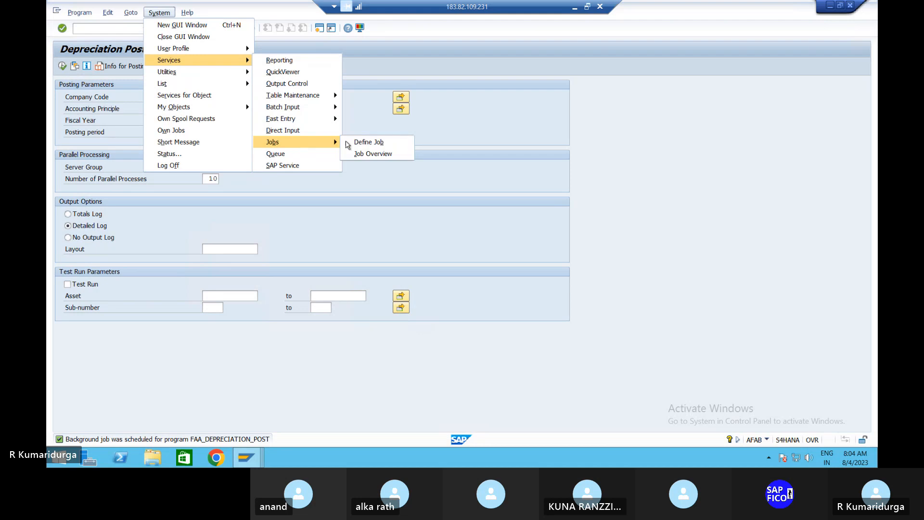
{"action": "left_click", "coordinate": [373, 153]}
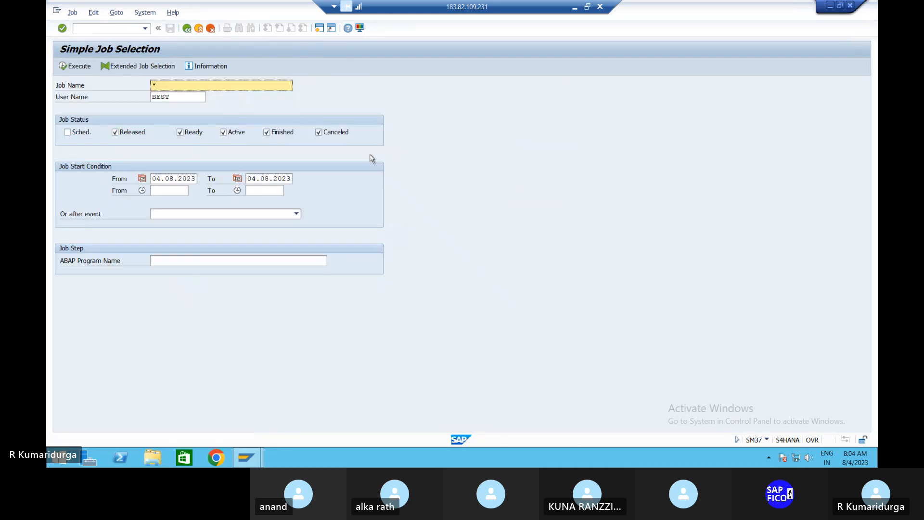
{"action": "left_click", "coordinate": [72, 67]}
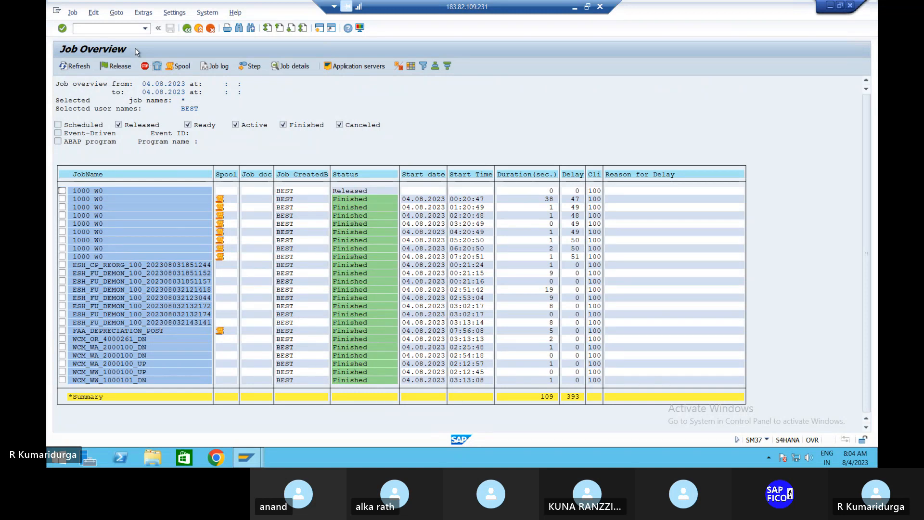
Reopen Asset Explorer via /NAW01N and view asset 1002's posted values for DUR1, fiscal 2023
{"action": "left_click", "coordinate": [100, 29]}
{"action": "type", "text": "/NAW01N"}
{"action": "key", "text": "Return"}
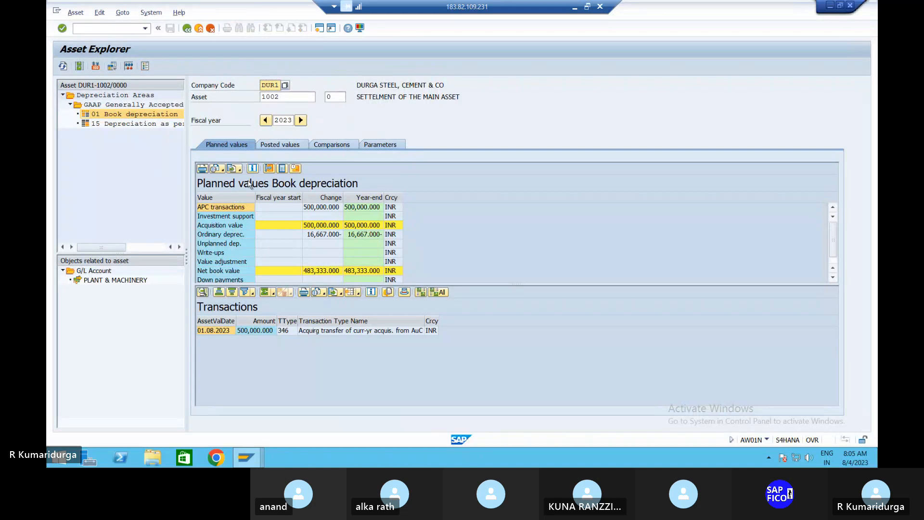
{"action": "left_click", "coordinate": [285, 146]}
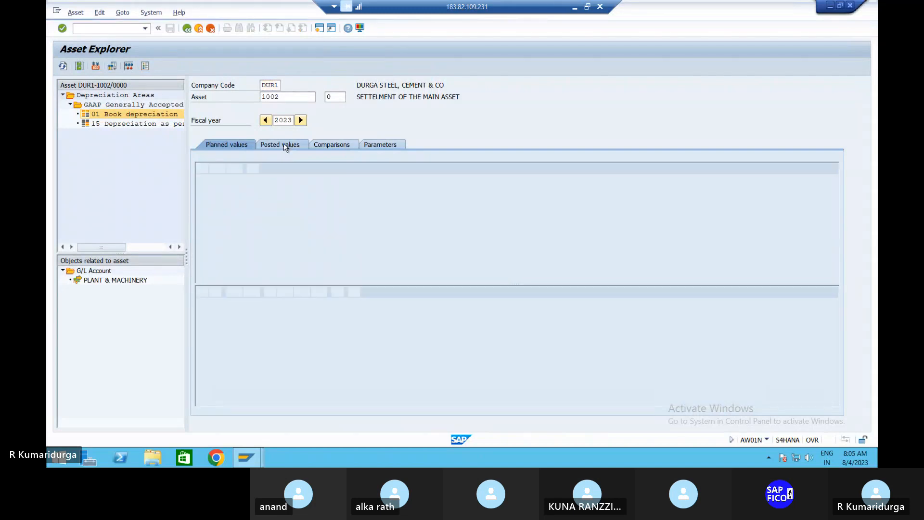